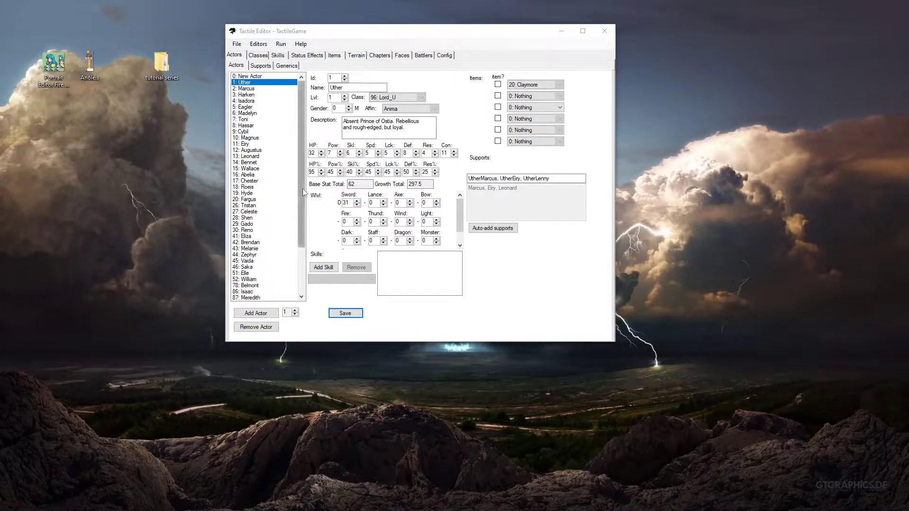
- Add a new actor after the last one in the actor list, with ID 184 and the name Eirika
{"action": "left_click_drag", "start_coordinate": [298, 150], "coordinate": [300, 217]}
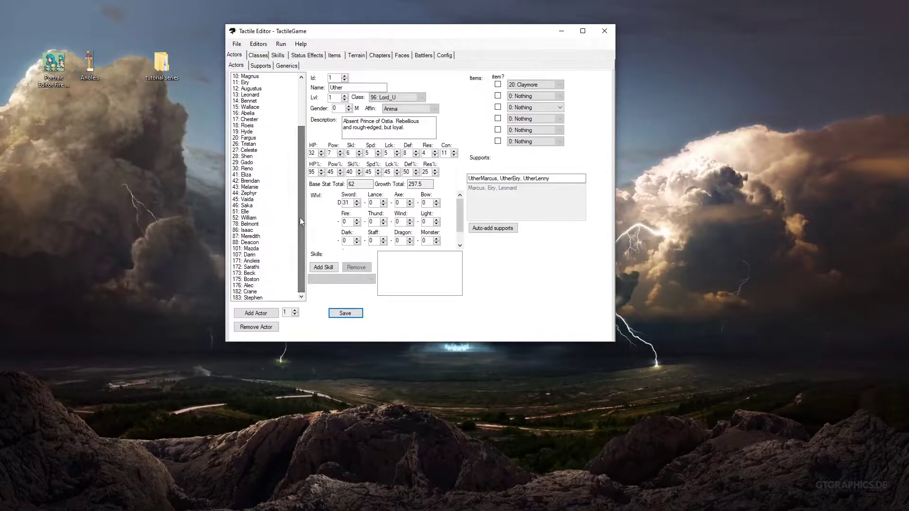
{"action": "left_click", "coordinate": [263, 298]}
{"action": "left_click", "coordinate": [260, 315]}
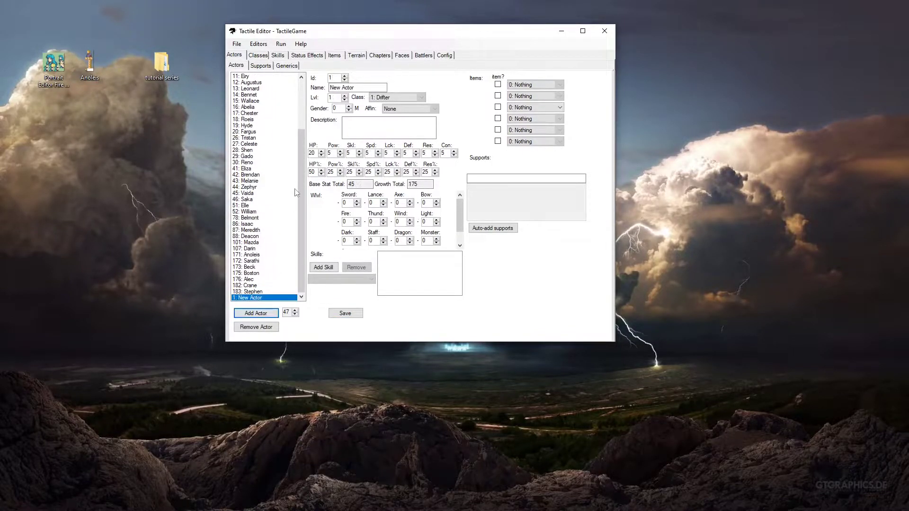
{"action": "left_click", "coordinate": [339, 77]}
{"action": "key", "text": "Tab"}
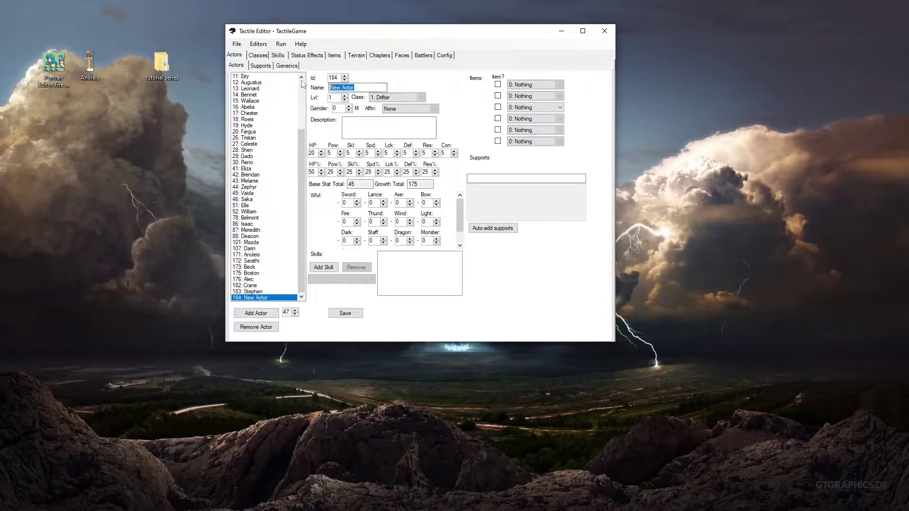
{"action": "type", "text": "Eirika"}
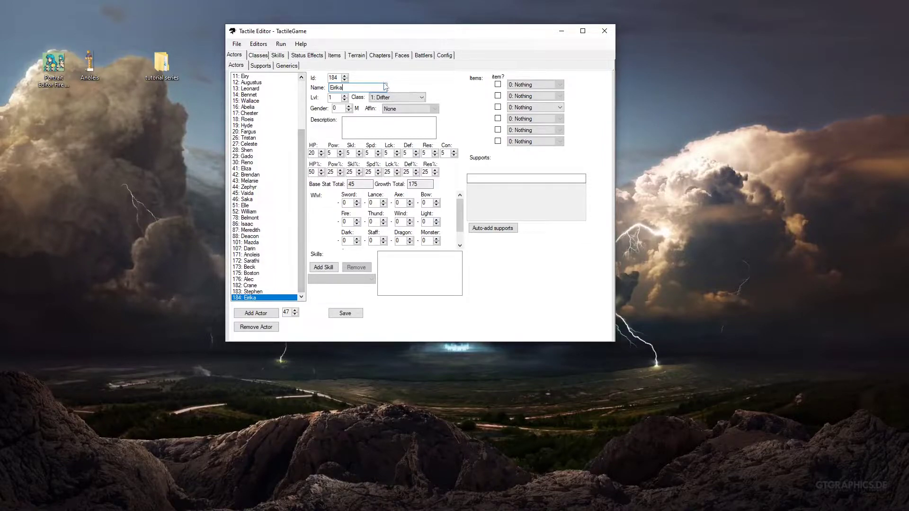
- Rename actor 184 to Eirika_1
{"action": "double_click", "coordinate": [339, 77]}
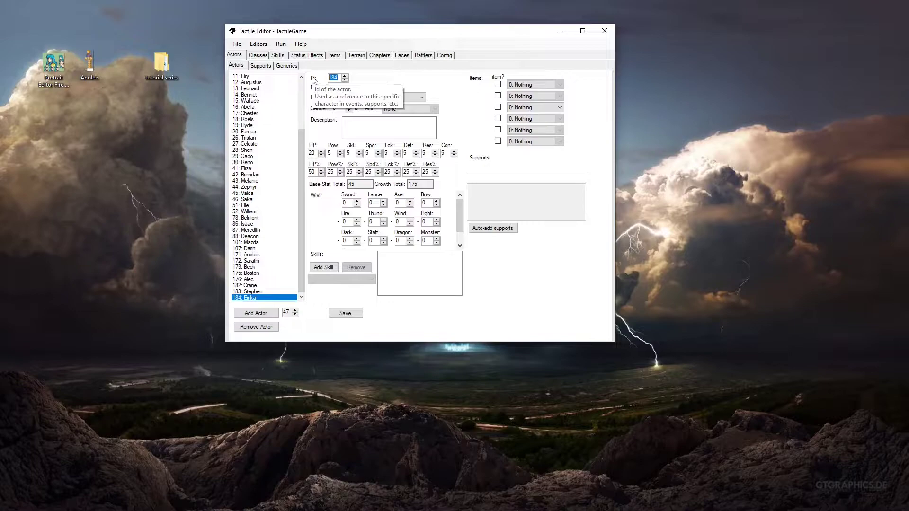
{"action": "left_click_drag", "start_coordinate": [348, 88], "coordinate": [327, 87]}
{"action": "left_click", "coordinate": [368, 84]}
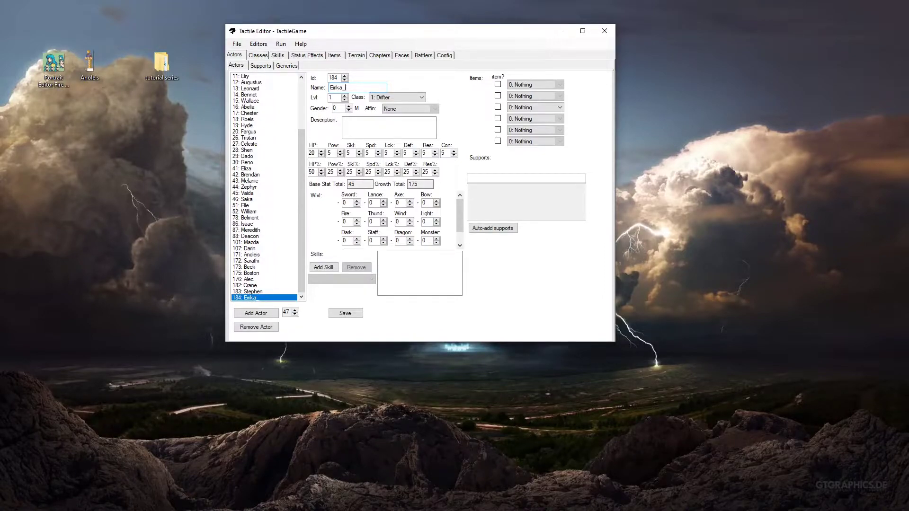
- Add a second new actor below Eirika_1 and name it Eirika_2
{"action": "left_click", "coordinate": [255, 312]}
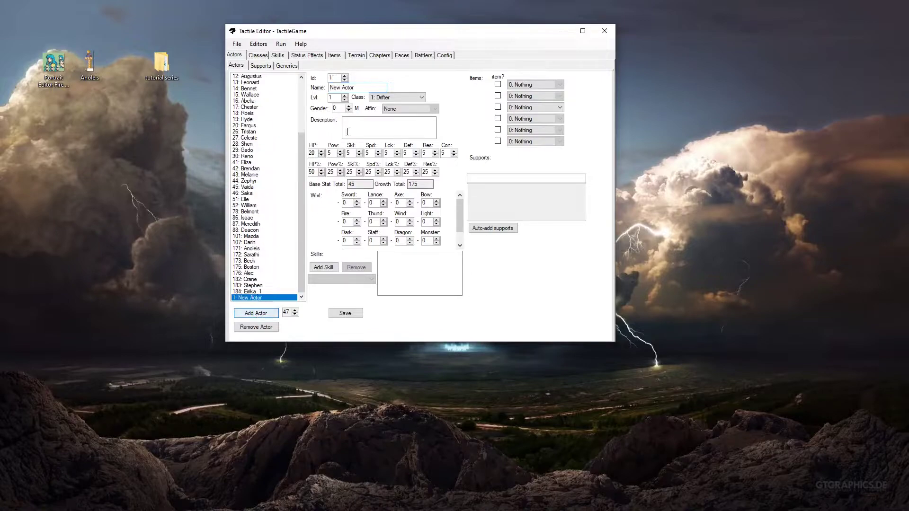
{"action": "left_click_drag", "start_coordinate": [361, 87], "coordinate": [242, 61]}
{"action": "type", "text": "Eirika_2"}
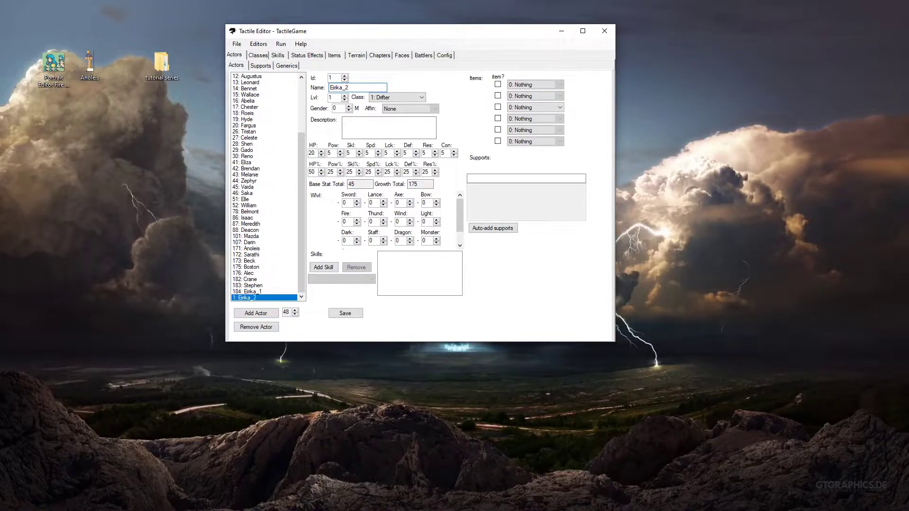
- Remove the actor Eirika_2 from the actor list
{"action": "left_click", "coordinate": [268, 292]}
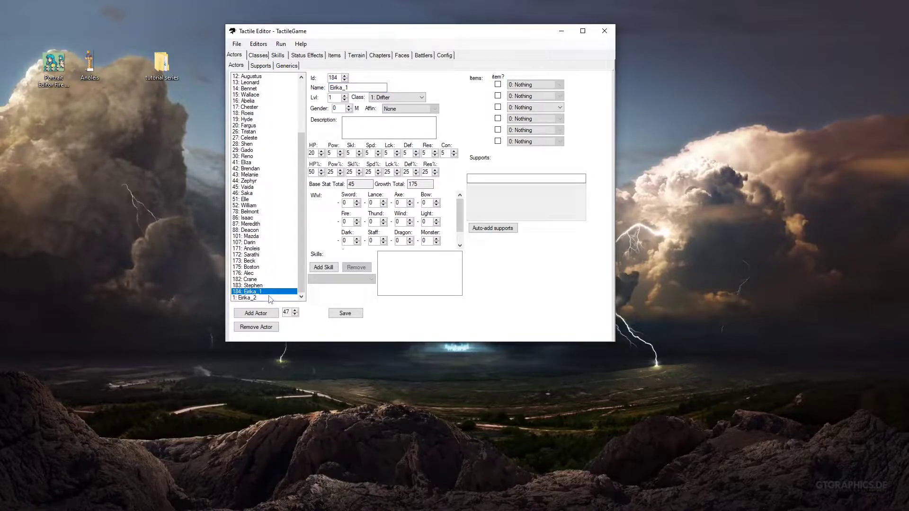
{"action": "left_click", "coordinate": [268, 298]}
{"action": "left_click", "coordinate": [256, 326]}
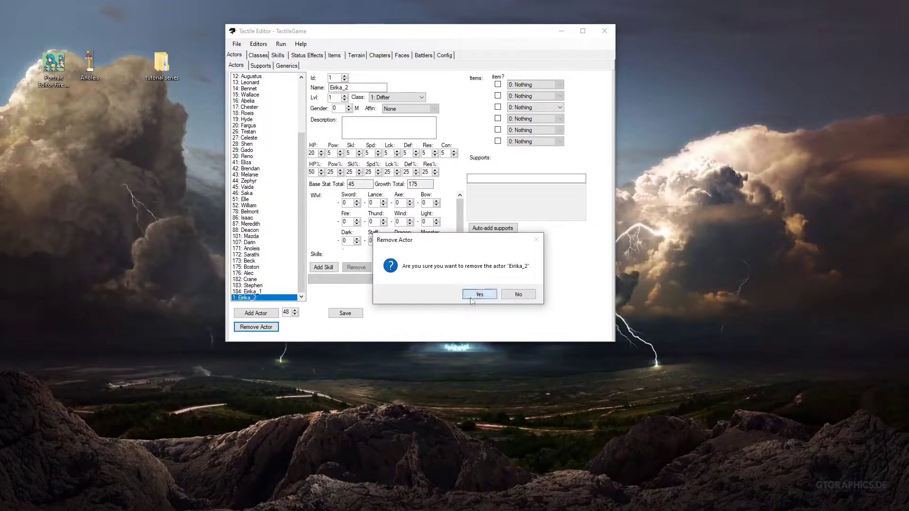
{"action": "left_click", "coordinate": [471, 296]}
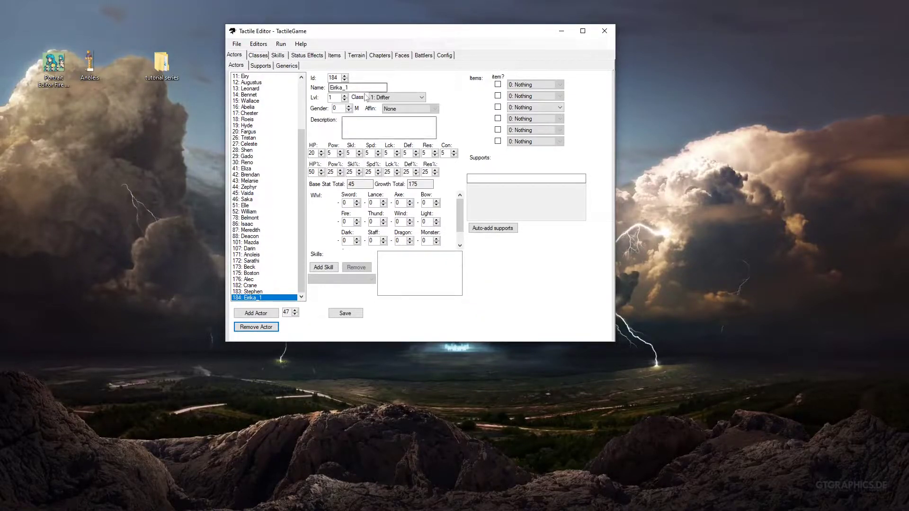
- Set the class of actor Eirika_1 to 16: Myrmidon
{"action": "left_click", "coordinate": [330, 96]}
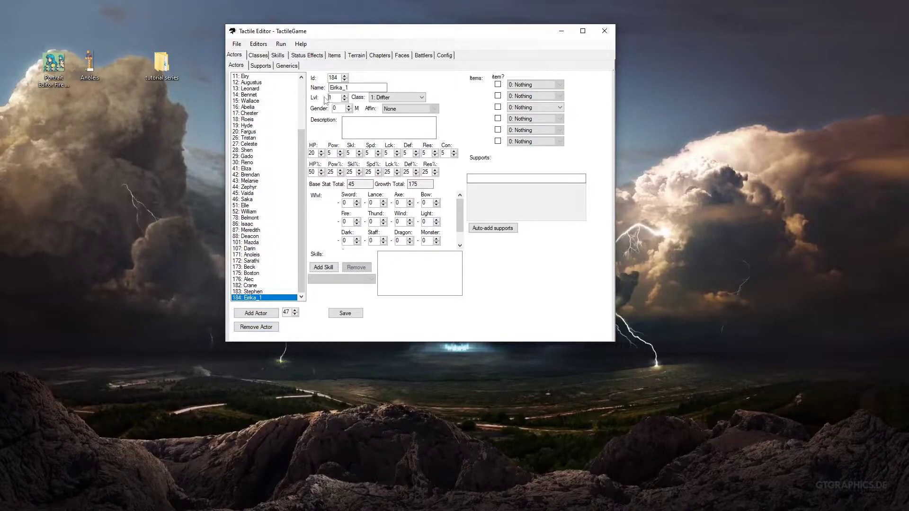
{"action": "left_click", "coordinate": [372, 98]}
{"action": "scroll", "coordinate": [386, 124], "scroll_direction": "down", "scroll_amount": 3}
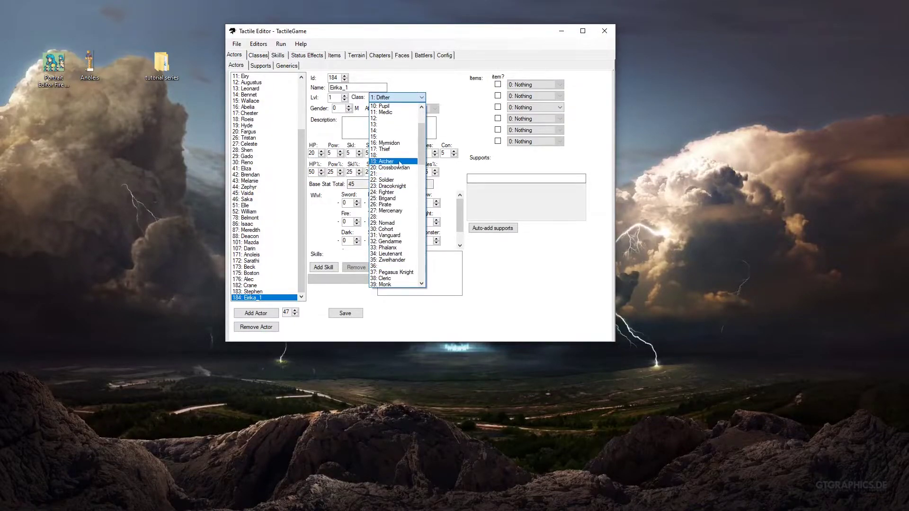
{"action": "left_click", "coordinate": [388, 143]}
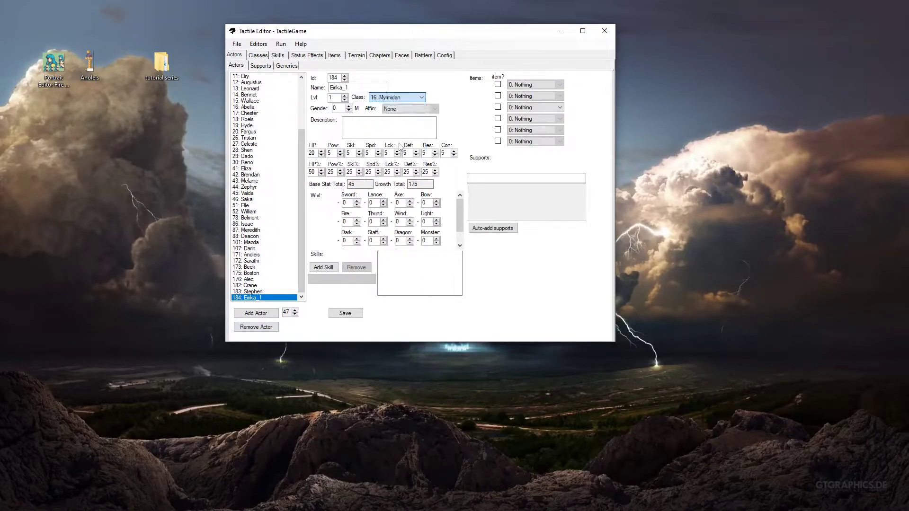
- Set Eirika_1's gender to 1 (F) and affinity to Anima, and fill the description with three lines of "asd"
{"action": "left_click", "coordinate": [340, 111]}
{"action": "left_click", "coordinate": [349, 106]}
{"action": "left_click", "coordinate": [394, 108]}
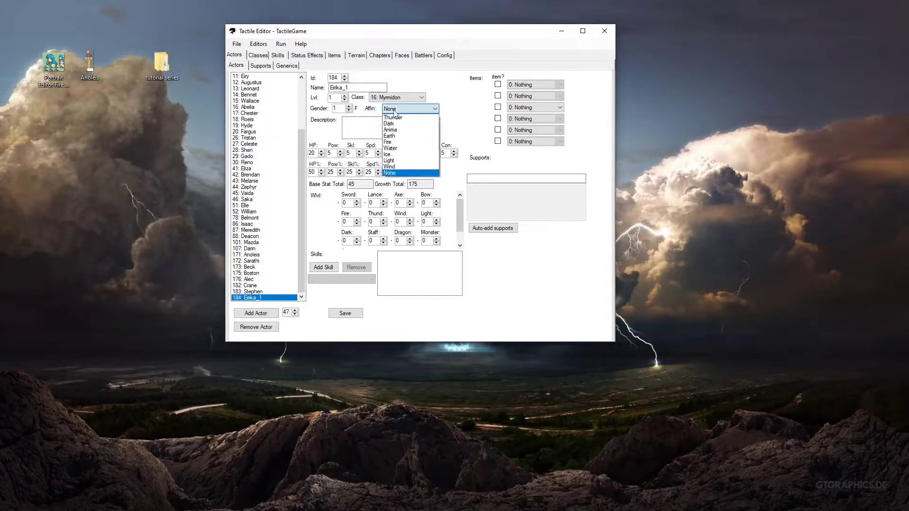
{"action": "left_click", "coordinate": [400, 130]}
{"action": "left_click", "coordinate": [396, 128]}
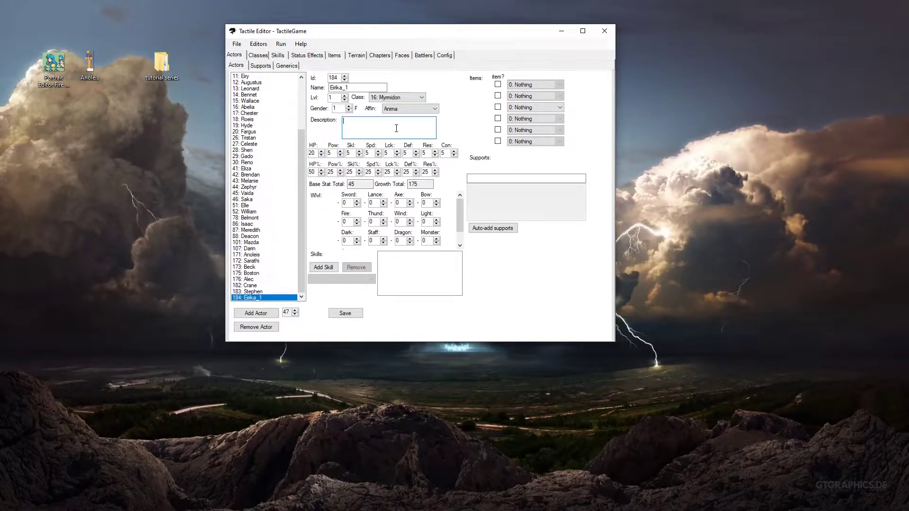
{"action": "type", "text": "Blah"}
- Set Eirika_1's base stats to HP 23, Pow 8 and Spd 7, and the HP growth rate to 65
{"action": "left_click", "coordinate": [321, 151]}
{"action": "left_click", "coordinate": [322, 150]}
{"action": "left_click", "coordinate": [322, 151]}
{"action": "left_click", "coordinate": [340, 151]}
{"action": "left_click", "coordinate": [379, 151]}
{"action": "left_click", "coordinate": [321, 171]}
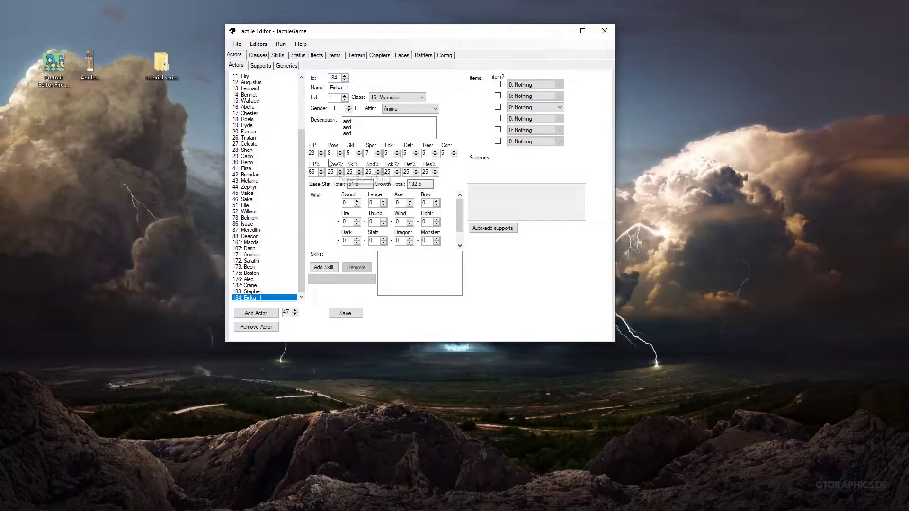
{"action": "left_click", "coordinate": [321, 151]}
{"action": "double_click", "coordinate": [358, 184]}
{"action": "left_click", "coordinate": [321, 154]}
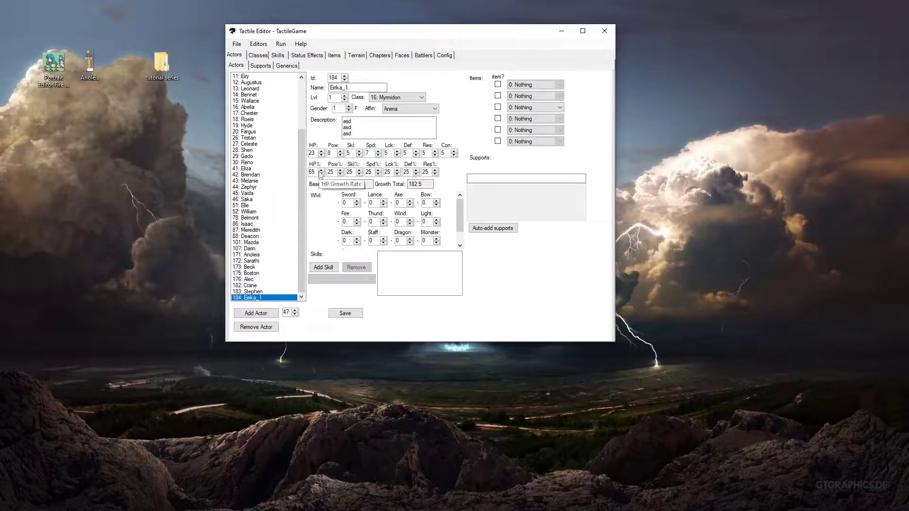
- Set Eirika_1's sword weapon level to 1, giving rank E
{"action": "mouse_move", "coordinate": [458, 213]}
{"action": "left_mouse_down"}
{"action": "mouse_move", "coordinate": [459, 227]}
{"action": "mouse_move", "coordinate": [449, 204]}
{"action": "left_mouse_up"}
{"action": "left_click", "coordinate": [357, 201]}
{"action": "left_click", "coordinate": [356, 201]}
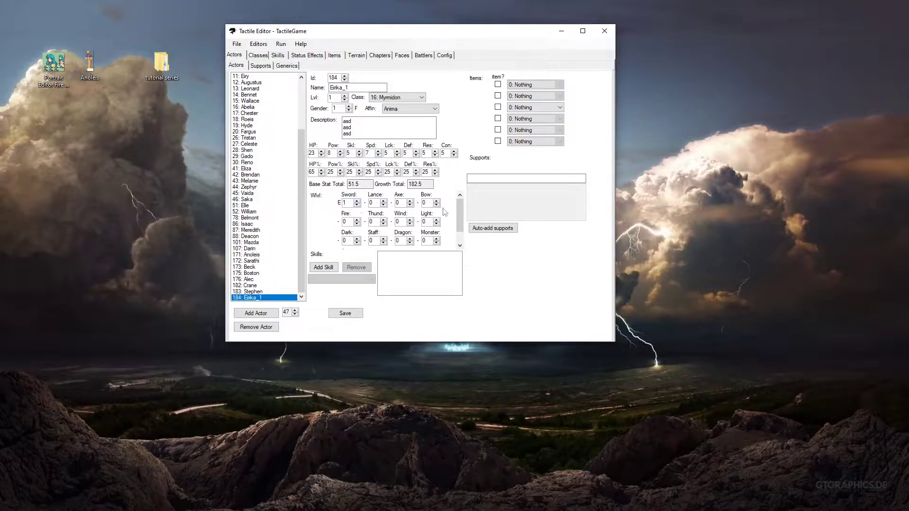
{"action": "scroll", "coordinate": [443, 212], "scroll_direction": "down", "scroll_amount": 1}
- Add a skill to Eirika_1 and set it to 5: Vantage
{"action": "left_click", "coordinate": [323, 267]}
{"action": "left_click", "coordinate": [341, 279]}
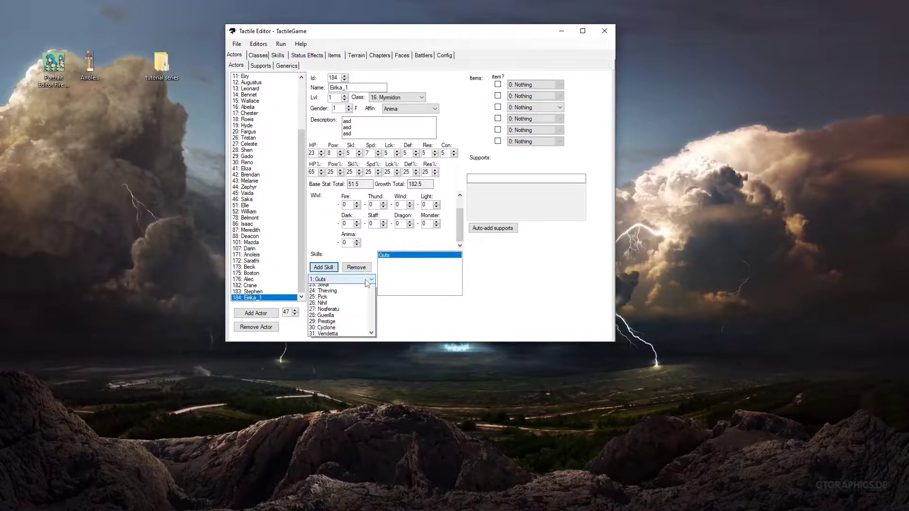
{"action": "mouse_move", "coordinate": [373, 337]}
{"action": "left_mouse_down"}
{"action": "mouse_move", "coordinate": [366, 407]}
{"action": "mouse_move", "coordinate": [371, 326]}
{"action": "left_mouse_up"}
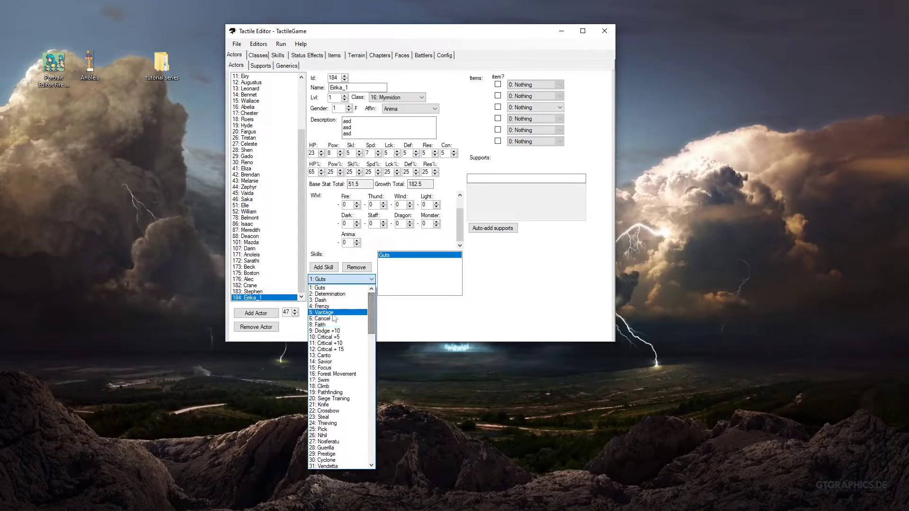
{"action": "left_click", "coordinate": [327, 312]}
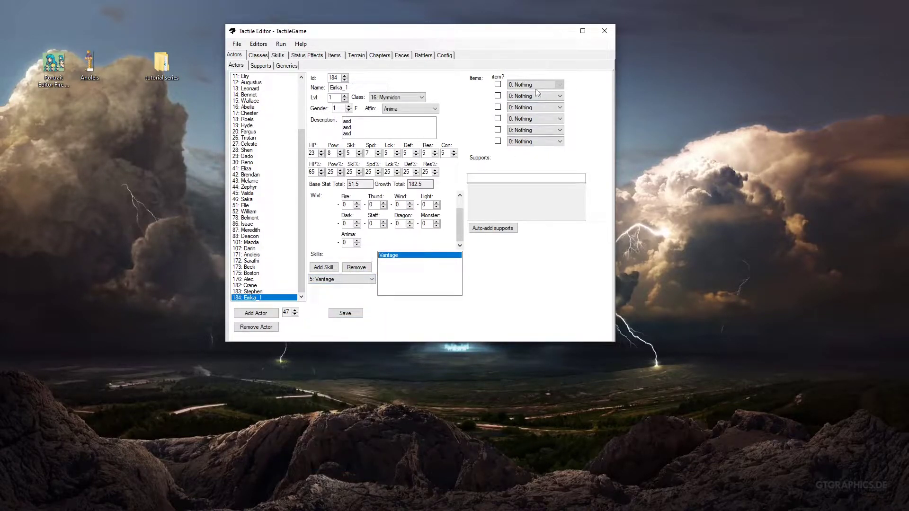
- Compare the weapon and item choices for the first inventory slot by turning its item option on and off again
{"action": "left_click", "coordinate": [552, 84]}
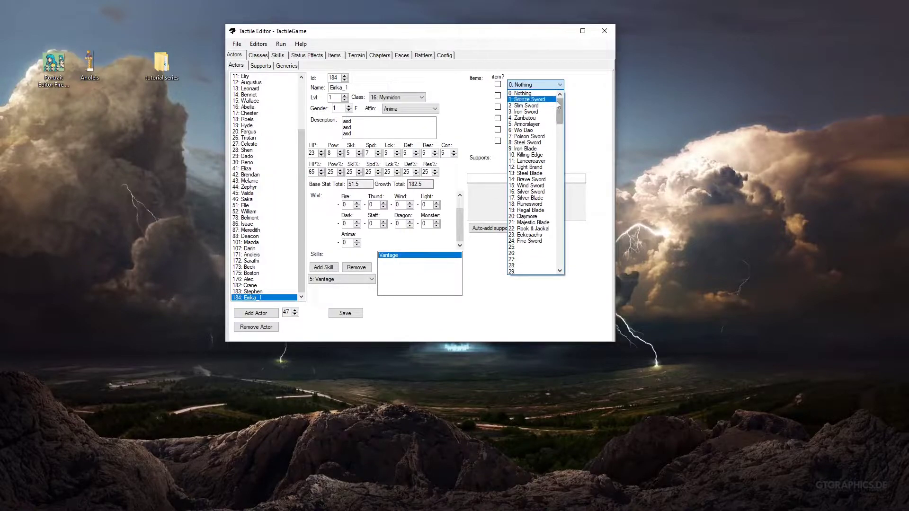
{"action": "left_click", "coordinate": [518, 84]}
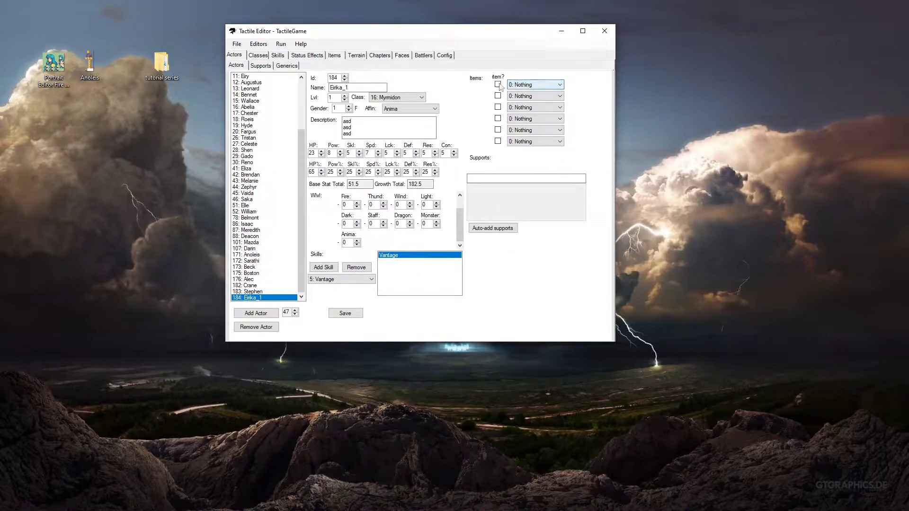
{"action": "left_click", "coordinate": [515, 82]}
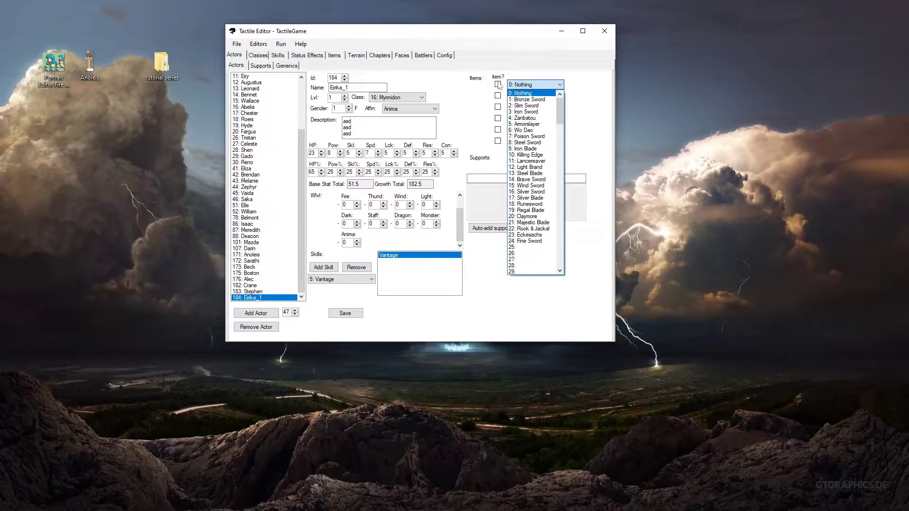
{"action": "left_click", "coordinate": [499, 86]}
{"action": "left_click", "coordinate": [497, 84]}
{"action": "left_click", "coordinate": [559, 84]}
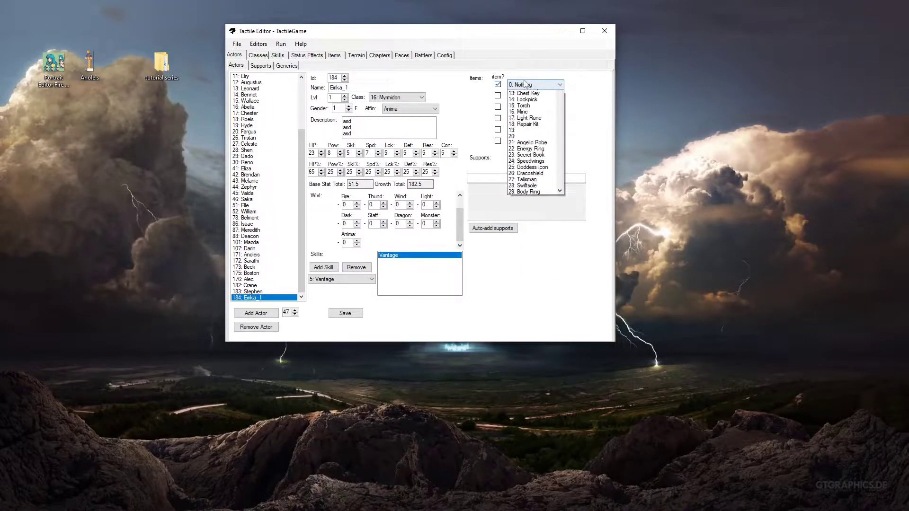
{"action": "left_click", "coordinate": [525, 84]}
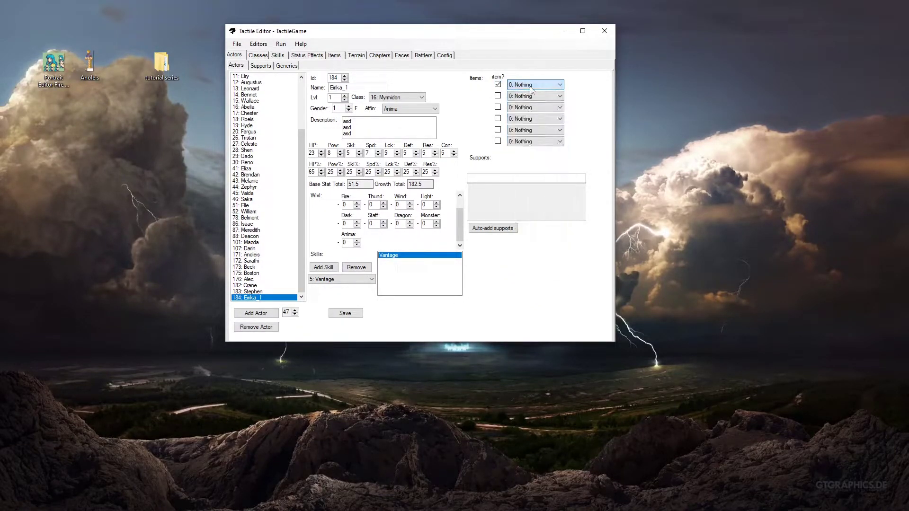
{"action": "left_click", "coordinate": [497, 84]}
- Give Eirika_1 the weapon 3: Iron Sword in the first inventory slot
{"action": "left_click", "coordinate": [528, 85]}
{"action": "scroll", "coordinate": [528, 89], "scroll_direction": "up", "scroll_amount": 3}
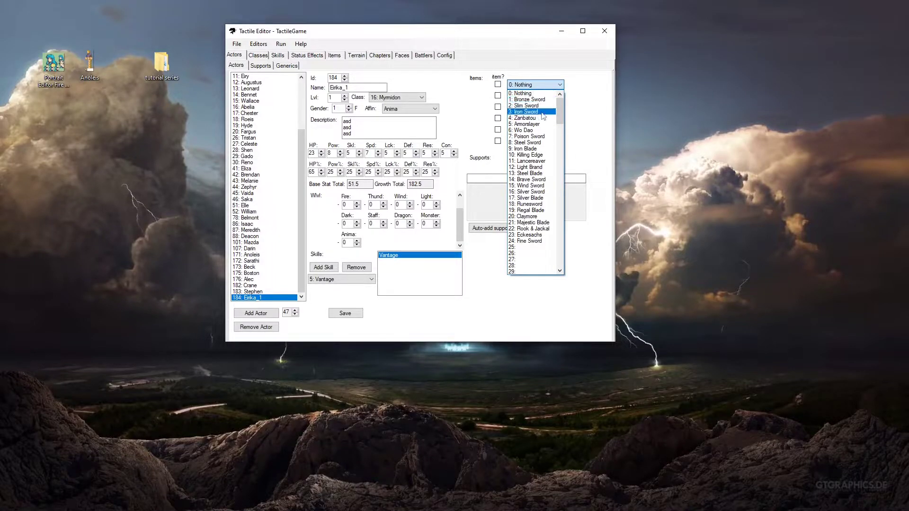
{"action": "left_click", "coordinate": [526, 110]}
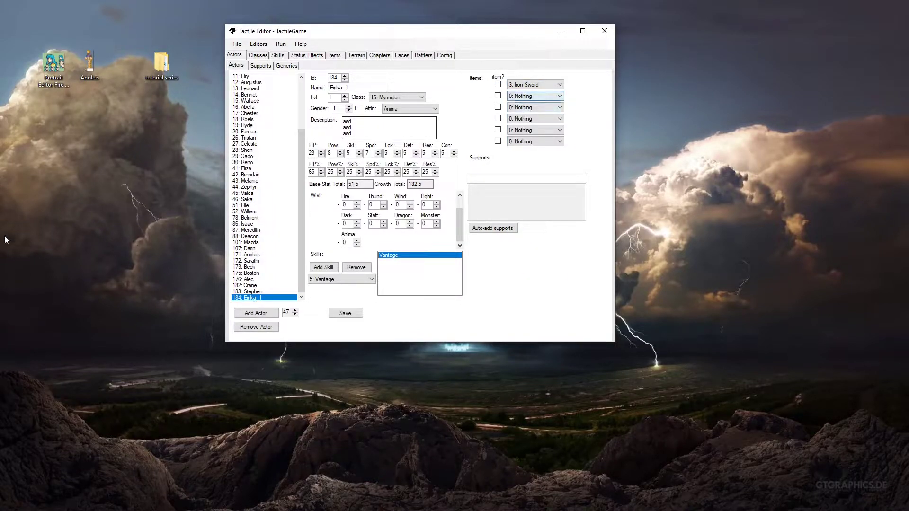
- Mark the second inventory slot as an item and set it to 1: Vulnerary, and start a save but decline overwriting the data
{"action": "left_click", "coordinate": [509, 97]}
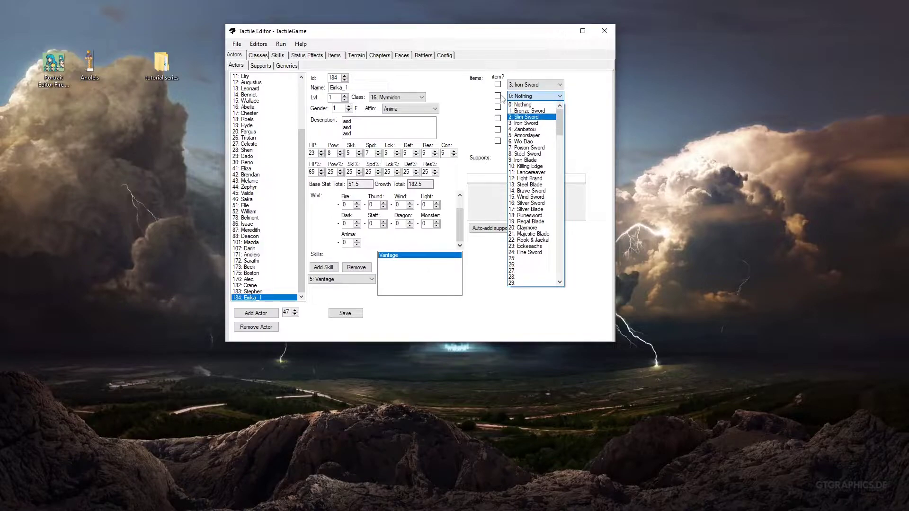
{"action": "left_click", "coordinate": [503, 97]}
{"action": "left_click", "coordinate": [504, 97]}
{"action": "left_click", "coordinate": [511, 96]}
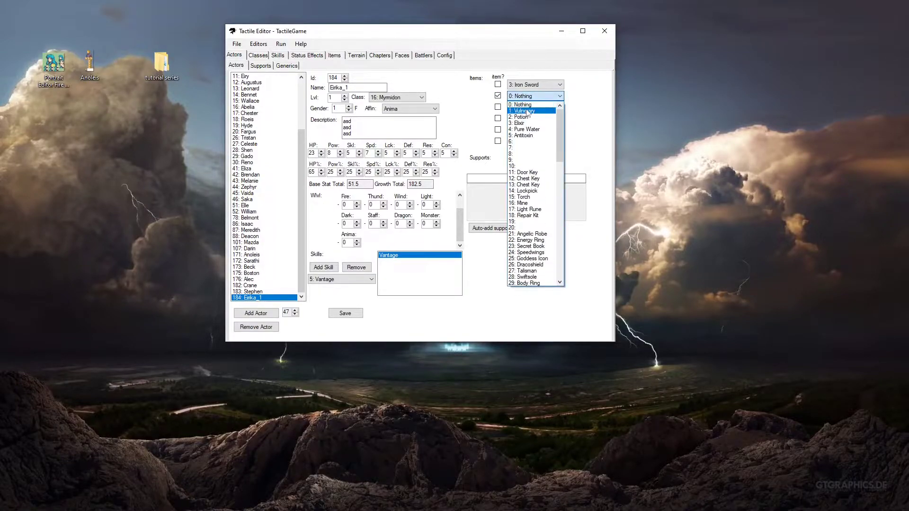
{"action": "left_click", "coordinate": [527, 114]}
{"action": "left_click", "coordinate": [356, 314]}
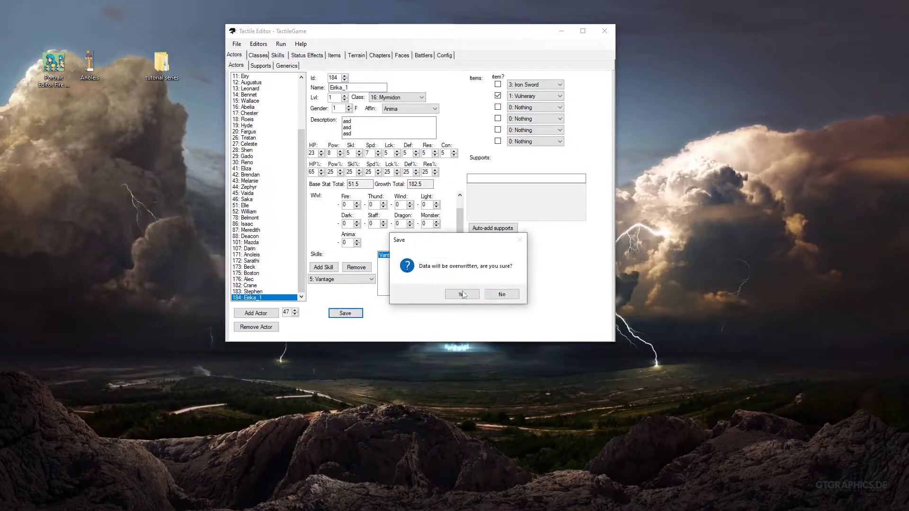
{"action": "left_click", "coordinate": [502, 293]}
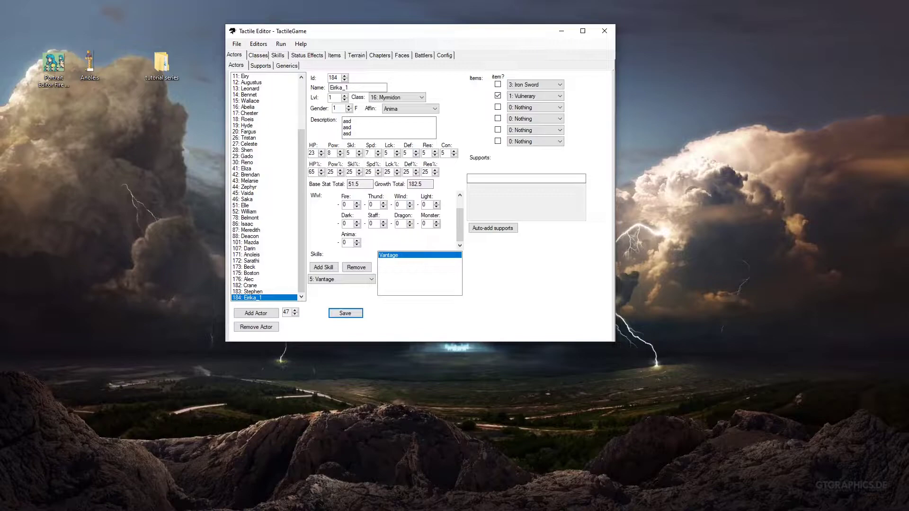
- Open the Eirika and Anoleis portrait images in Paint and arrange their windows side by side for comparison
{"action": "left_click", "coordinate": [53, 67]}
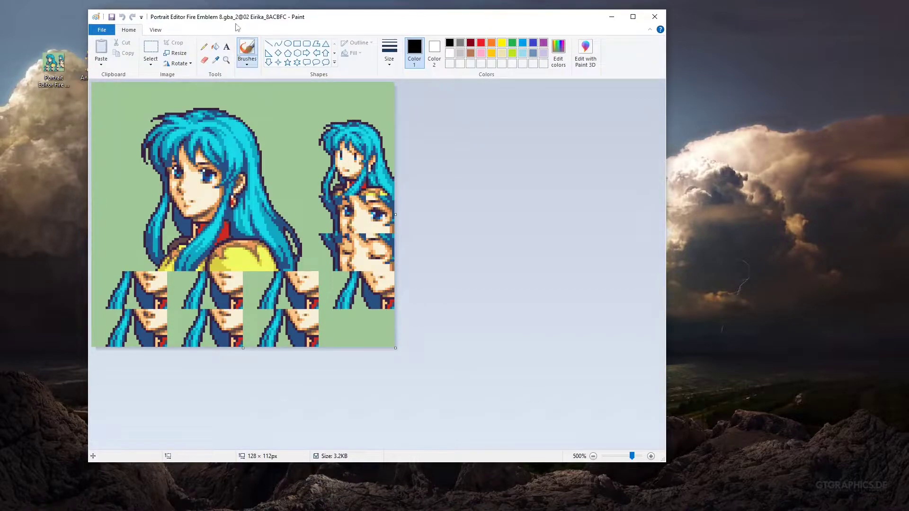
{"action": "left_click_drag", "start_coordinate": [239, 19], "coordinate": [176, 127]}
{"action": "left_click_drag", "start_coordinate": [255, 24], "coordinate": [624, 42]}
{"action": "scroll", "coordinate": [464, 197], "scroll_direction": "up", "scroll_amount": 3}
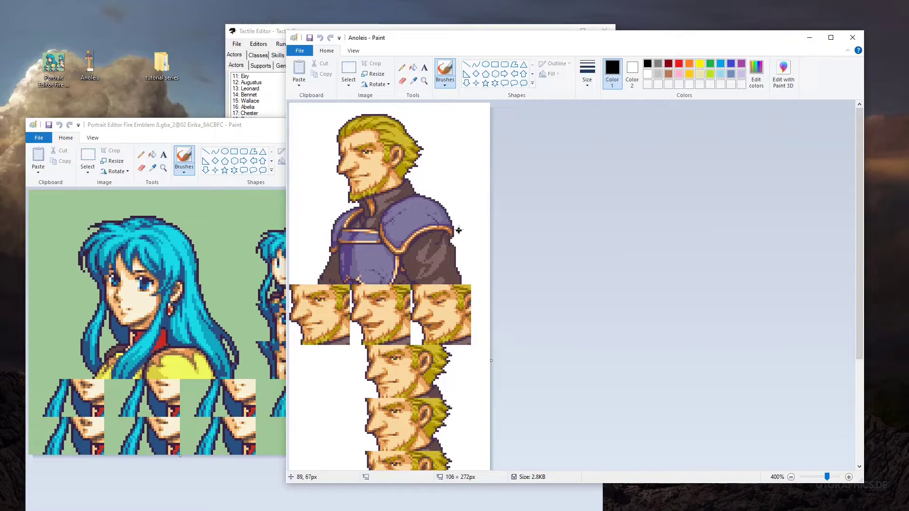
- Compare the Eirika and Anoleis portrait layouts at a larger zoom in Paint, and close both images
{"action": "scroll", "coordinate": [457, 230], "scroll_direction": "up", "scroll_amount": 1}
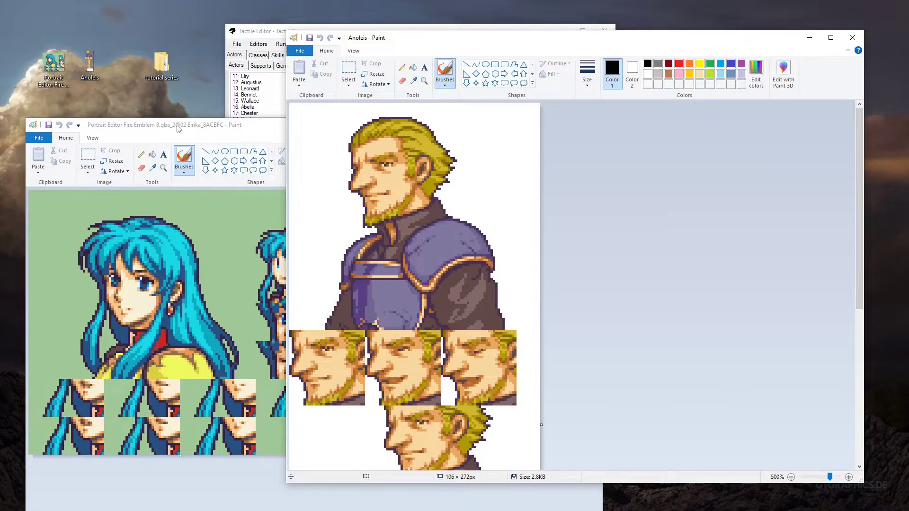
{"action": "left_click_drag", "start_coordinate": [178, 128], "coordinate": [147, 80]}
{"action": "left_click", "coordinate": [401, 45]}
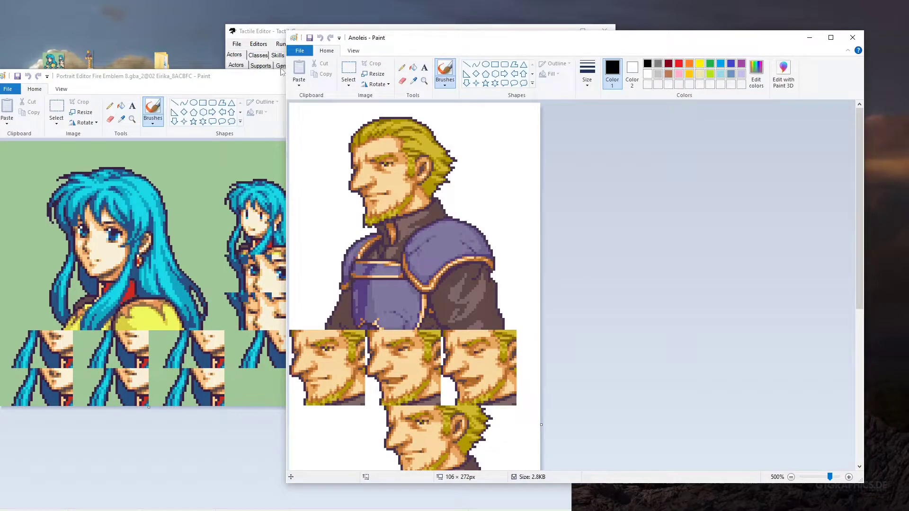
{"action": "left_click", "coordinate": [241, 77]}
{"action": "scroll", "coordinate": [351, 226], "scroll_direction": "up", "scroll_amount": 2}
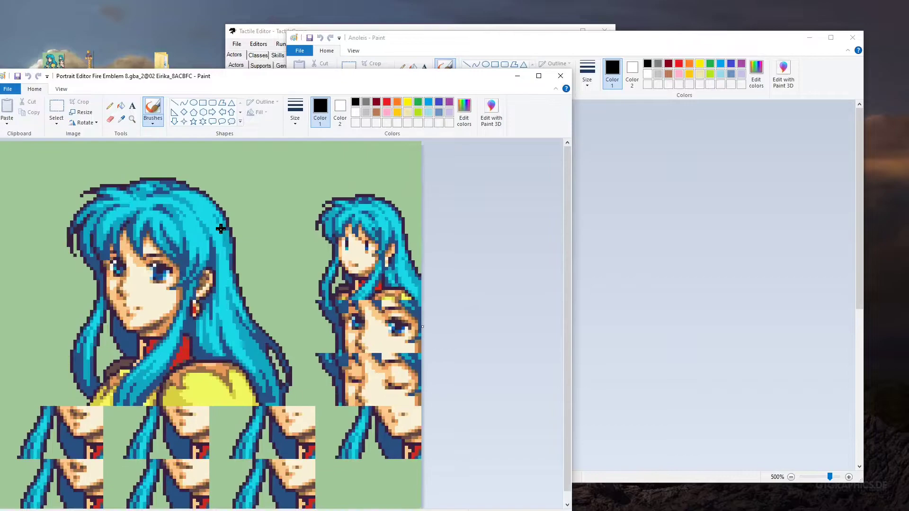
{"action": "left_click_drag", "start_coordinate": [316, 77], "coordinate": [413, 33]}
{"action": "left_click", "coordinate": [279, 51]}
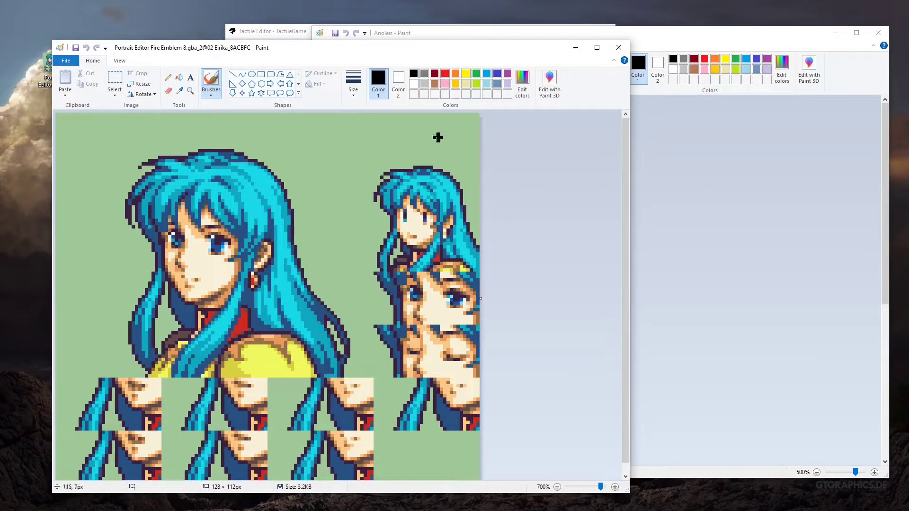
{"action": "left_click", "coordinate": [618, 48]}
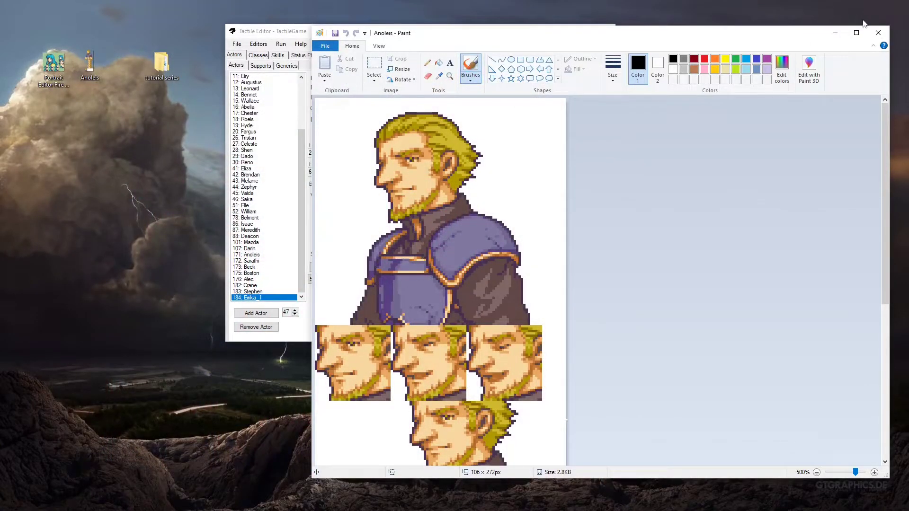
{"action": "left_click", "coordinate": [878, 32]}
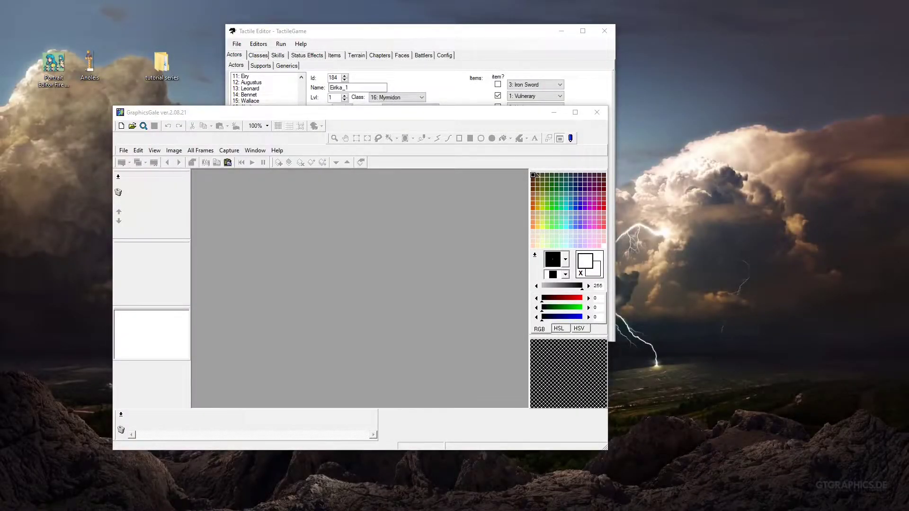
- Load the Eirika portrait image from the desktop into GraphicsGale and enlarge its view to 500%
{"action": "left_click_drag", "start_coordinate": [239, 117], "coordinate": [309, 109]}
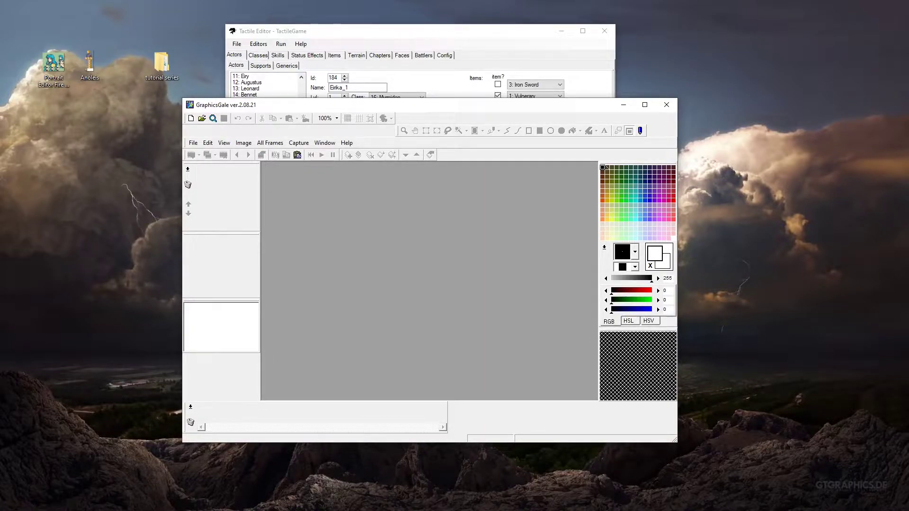
{"action": "left_click", "coordinate": [52, 66]}
{"action": "left_click_drag", "start_coordinate": [52, 65], "coordinate": [333, 249]}
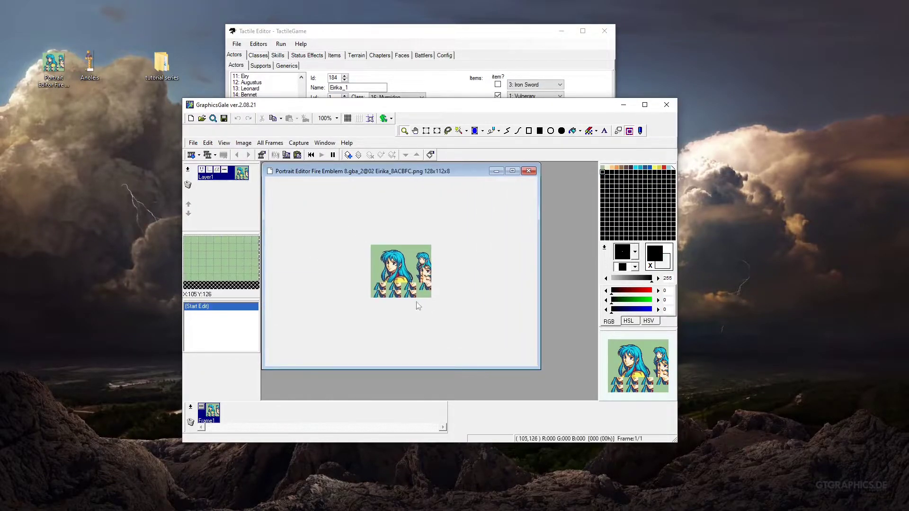
{"action": "scroll", "coordinate": [399, 278], "scroll_direction": "up", "scroll_amount": 2}
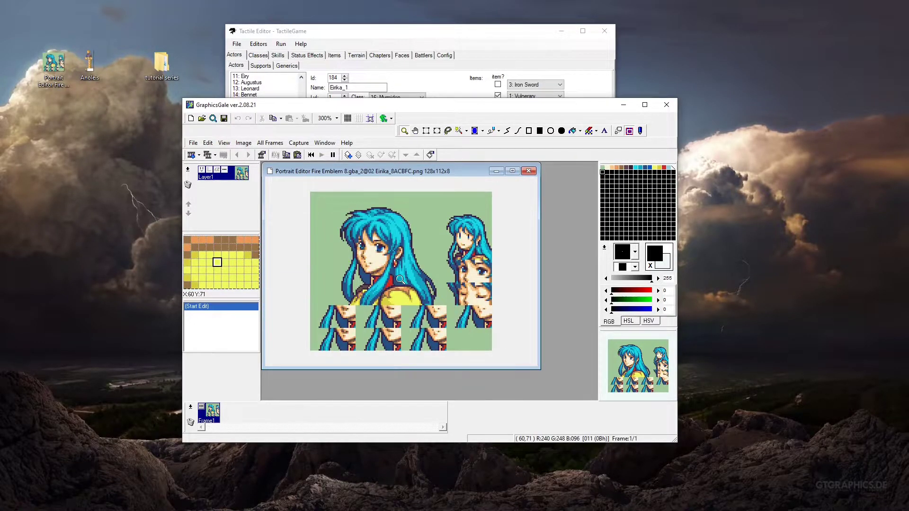
{"action": "scroll", "coordinate": [400, 279], "scroll_direction": "up", "scroll_amount": 1}
{"action": "scroll", "coordinate": [350, 237], "scroll_direction": "up", "scroll_amount": 1}
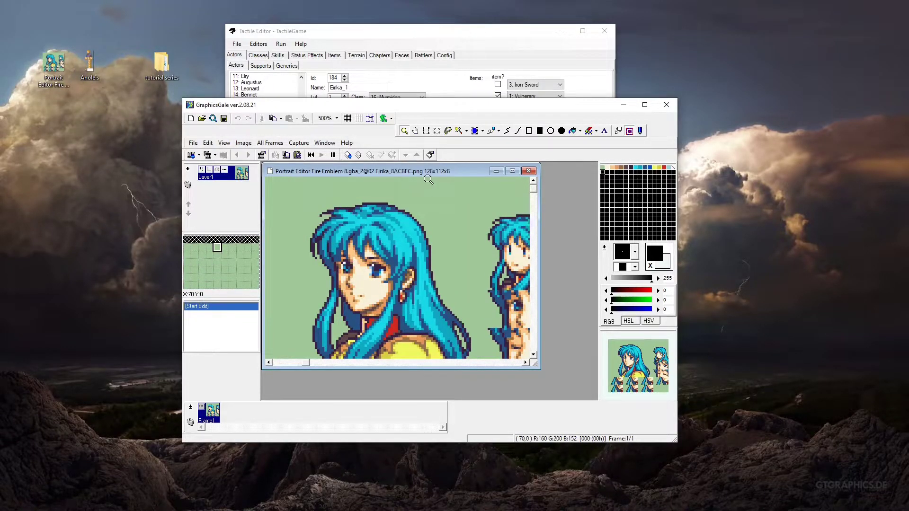
- Convert the colour depth of all frames to 8bpp (256 Colors) with the Type A algorithm
{"action": "left_click", "coordinate": [268, 143]}
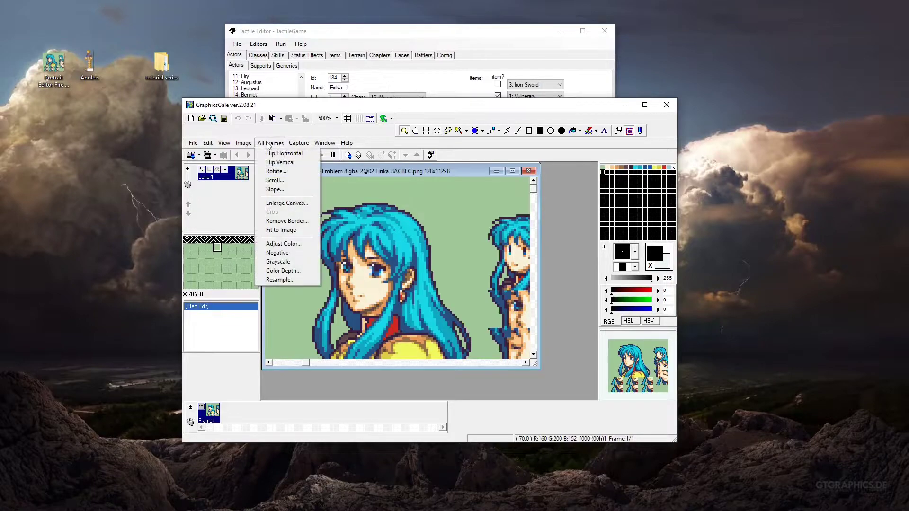
{"action": "left_click", "coordinate": [277, 270]}
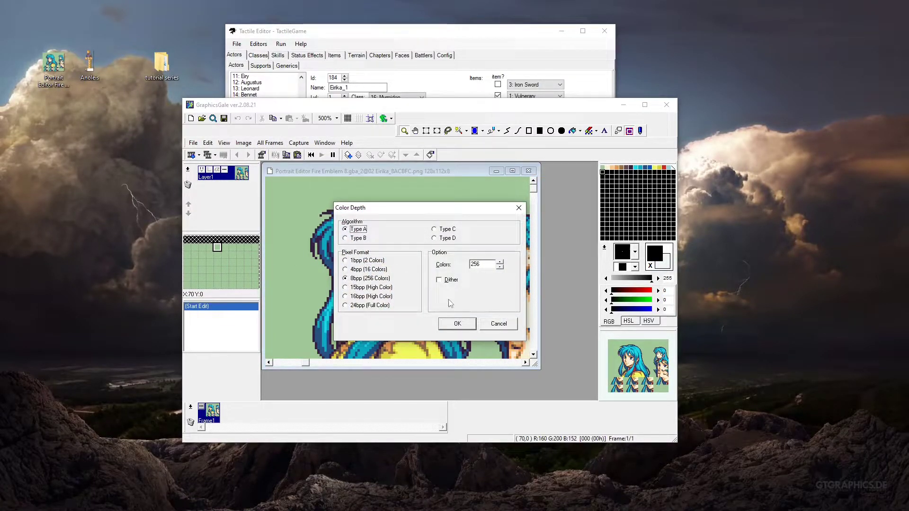
{"action": "left_click", "coordinate": [457, 323]}
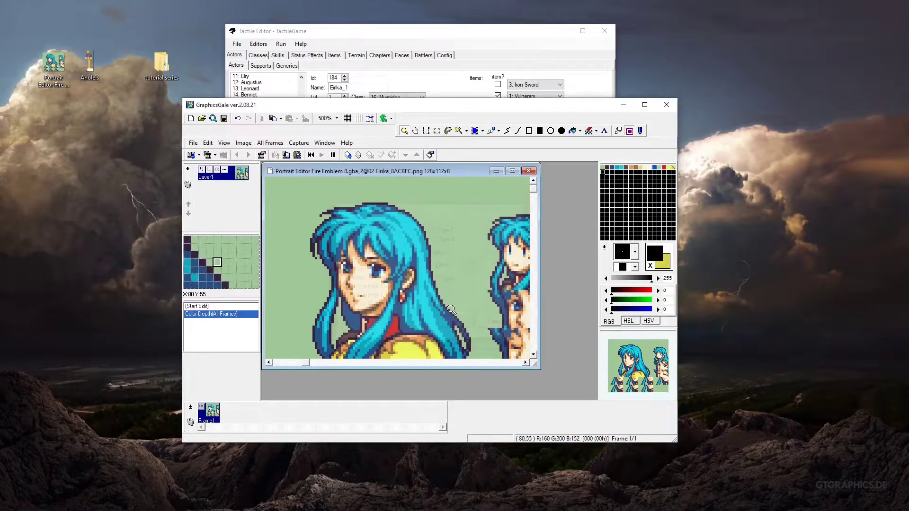
- Inspect the portrait's palette colours, including the green background and the red, and enlarge the image window
{"action": "left_click", "coordinate": [602, 168]}
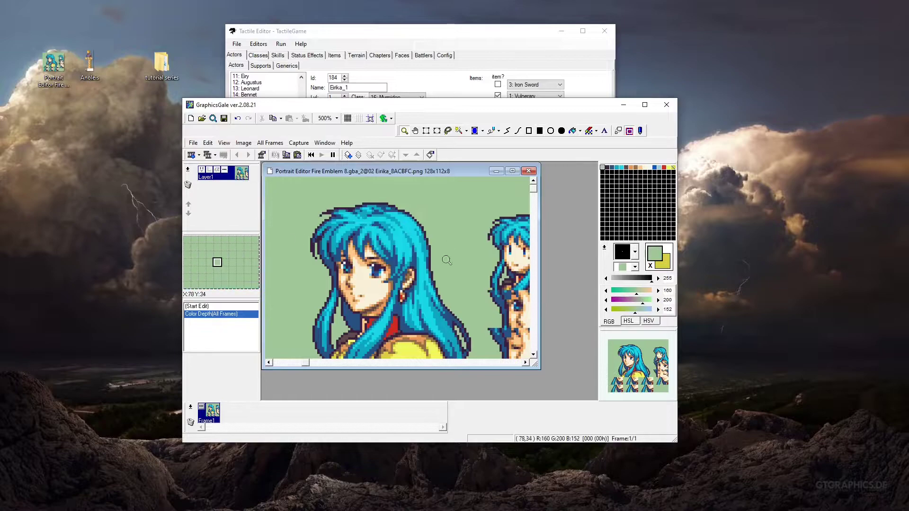
{"action": "left_click", "coordinate": [608, 168]}
{"action": "left_click", "coordinate": [664, 168]}
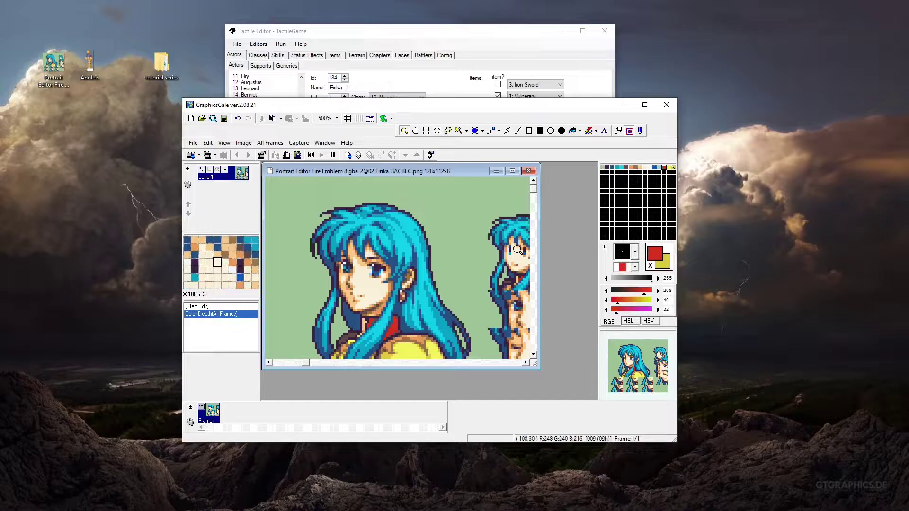
{"action": "left_click_drag", "start_coordinate": [539, 368], "coordinate": [588, 397]}
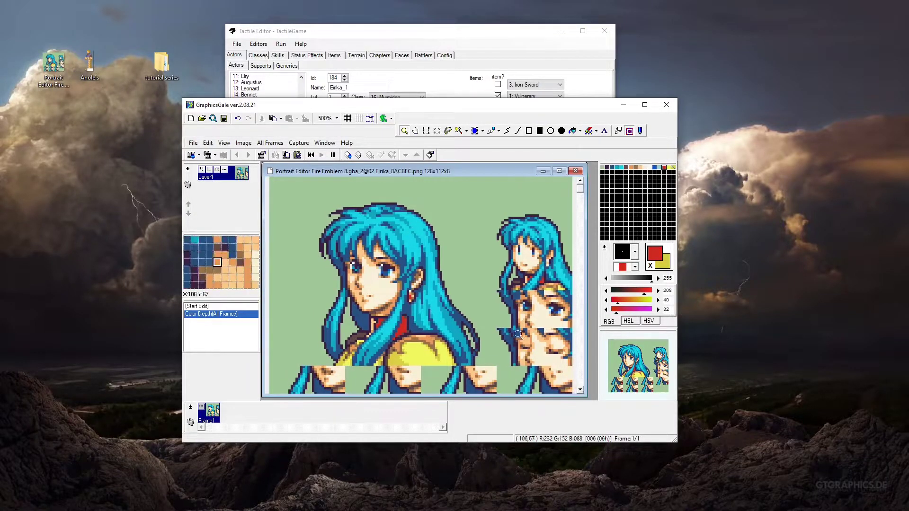
- Select the brightest blue hair colour in the palette and raise its red value to 237
{"action": "left_click", "coordinate": [621, 168]}
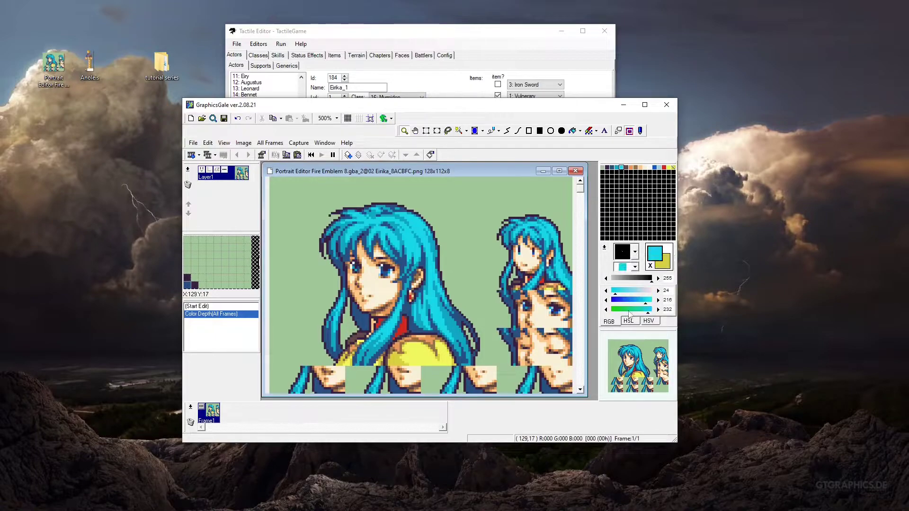
{"action": "left_click_drag", "start_coordinate": [614, 294], "coordinate": [650, 295]}
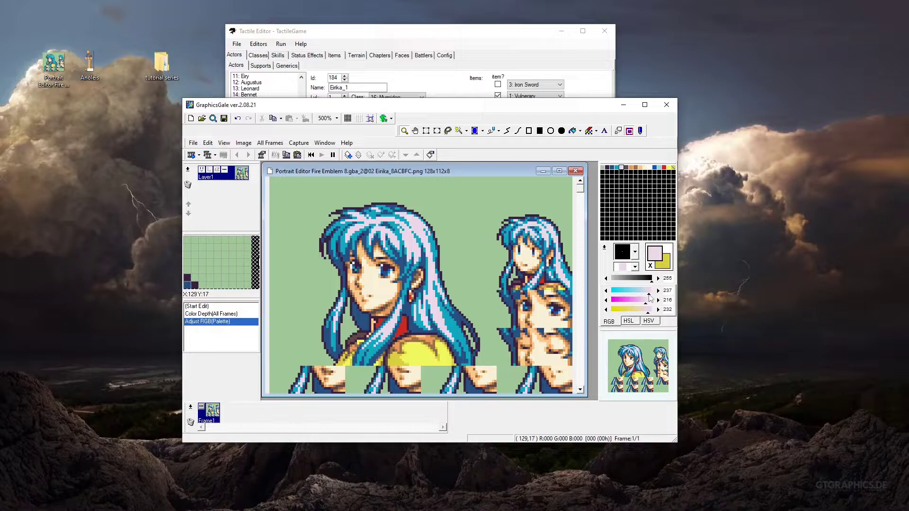
{"action": "scroll", "coordinate": [474, 253], "scroll_direction": "down", "scroll_amount": 2}
{"action": "scroll", "coordinate": [486, 261], "scroll_direction": "up", "scroll_amount": 1}
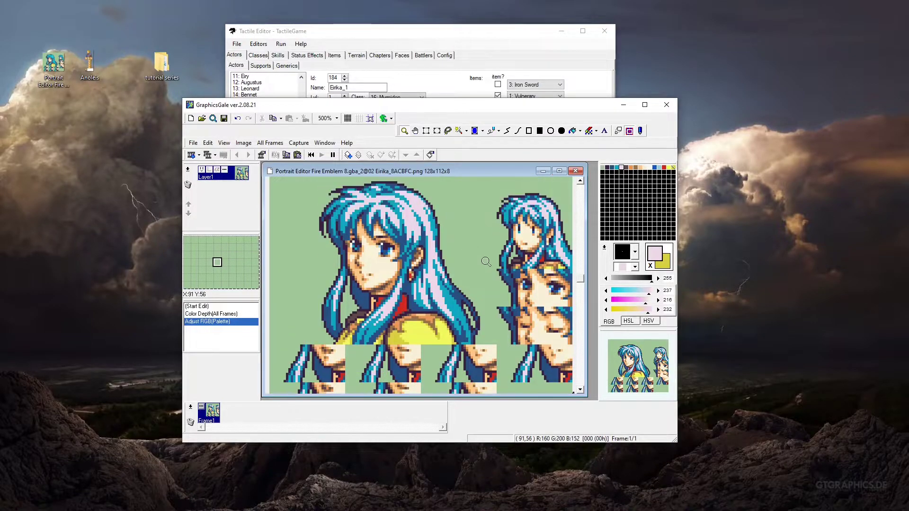
{"action": "scroll", "coordinate": [544, 258], "scroll_direction": "up", "scroll_amount": 1}
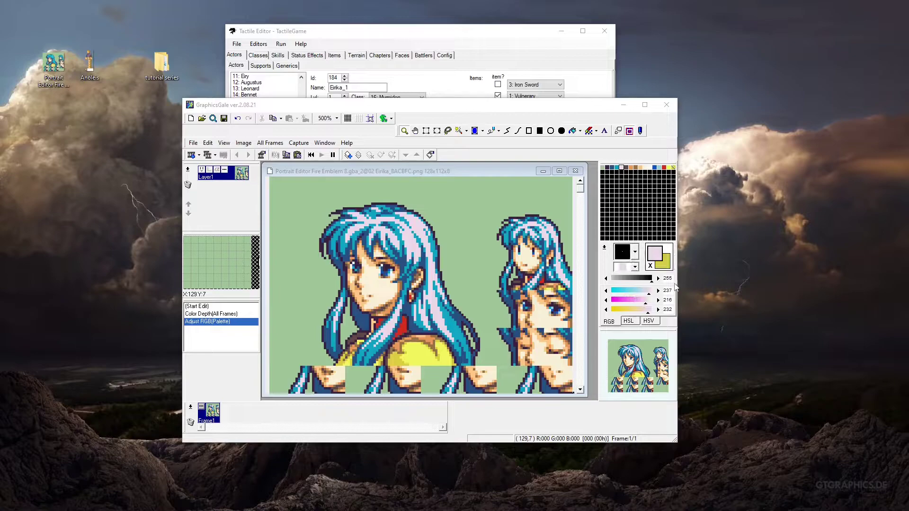
- Set the hair highlight colour to red 248, green 248 and blue 96
{"action": "left_click", "coordinate": [673, 289]}
{"action": "type", "text": "248"}
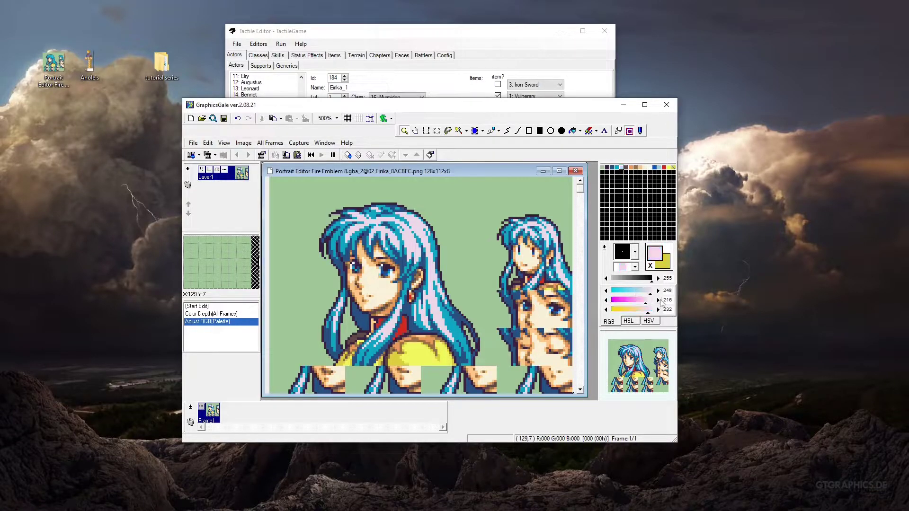
{"action": "left_click", "coordinate": [666, 302]}
{"action": "type", "text": "248"}
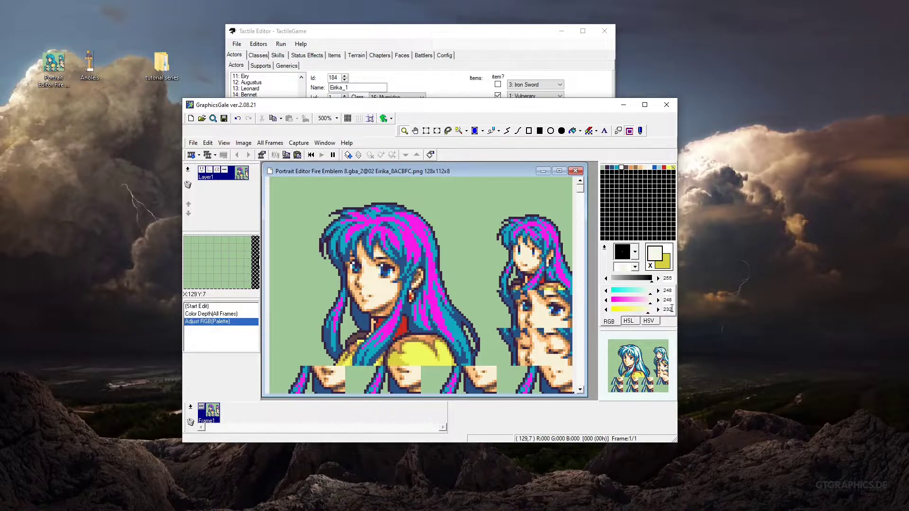
{"action": "left_click", "coordinate": [667, 308]}
{"action": "type", "text": "2"}
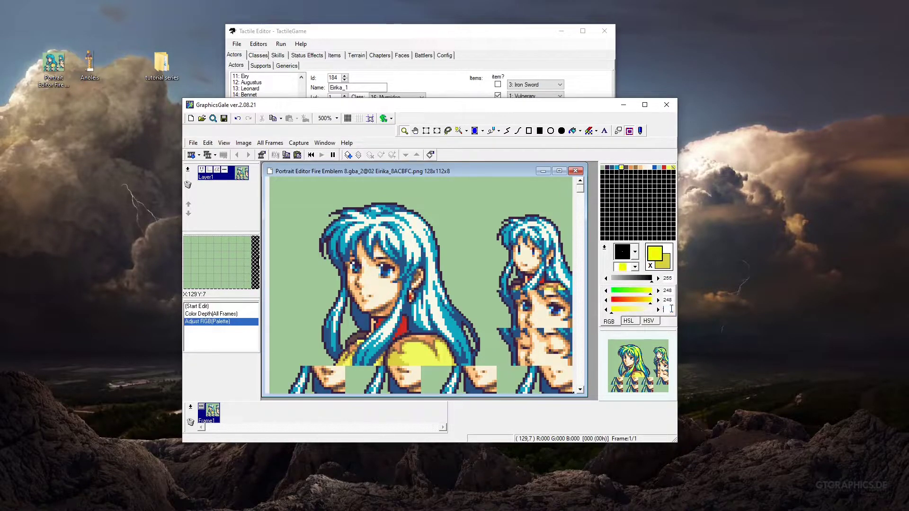
{"action": "type", "text": "96"}
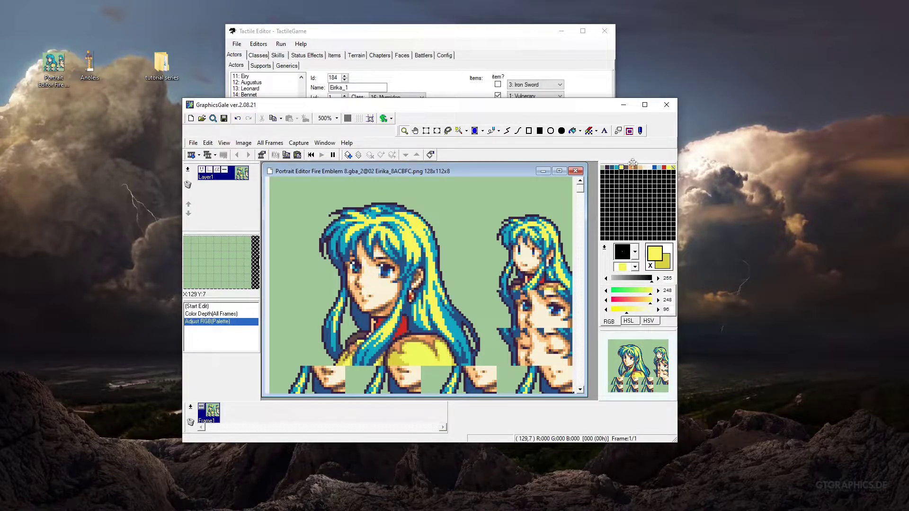
- Recolour the medium blue hair shade in the palette to red 160, green 160 and blue 40
{"action": "left_click", "coordinate": [616, 169]}
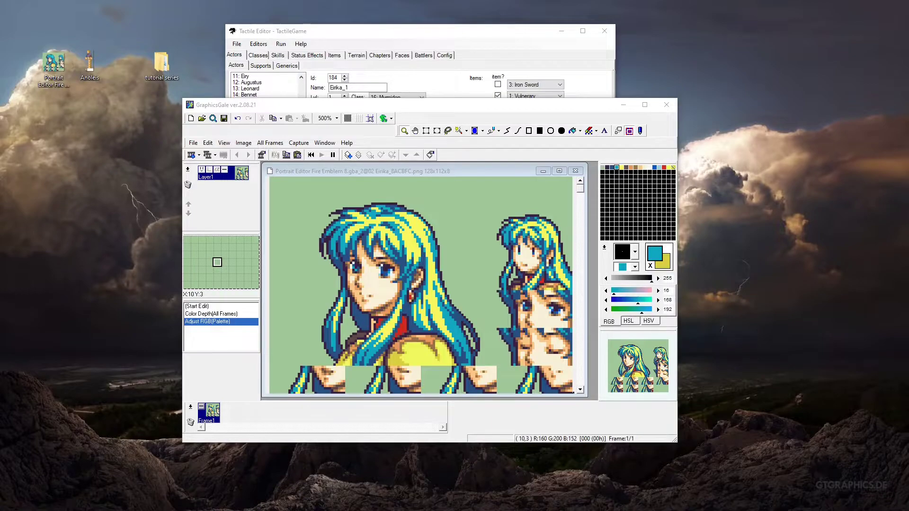
{"action": "left_click", "coordinate": [674, 289]}
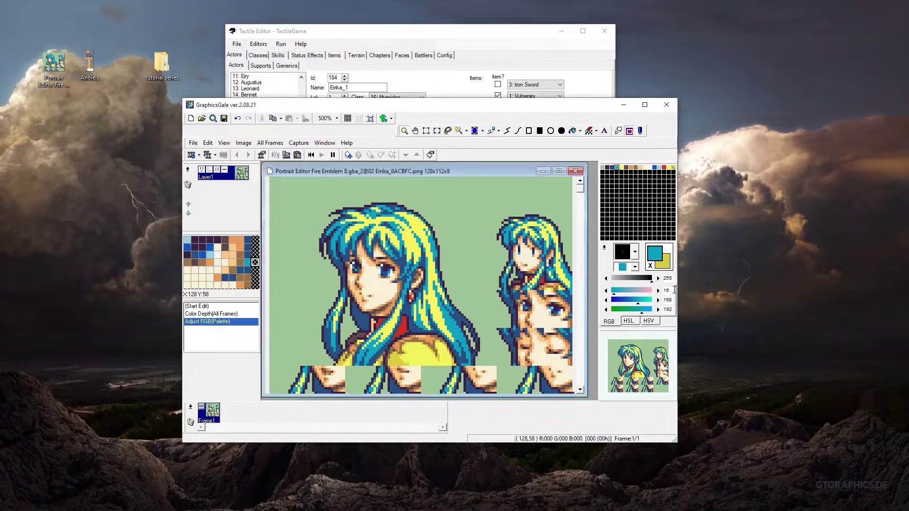
{"action": "key", "text": "BackSpace"}
{"action": "type", "text": "60"}
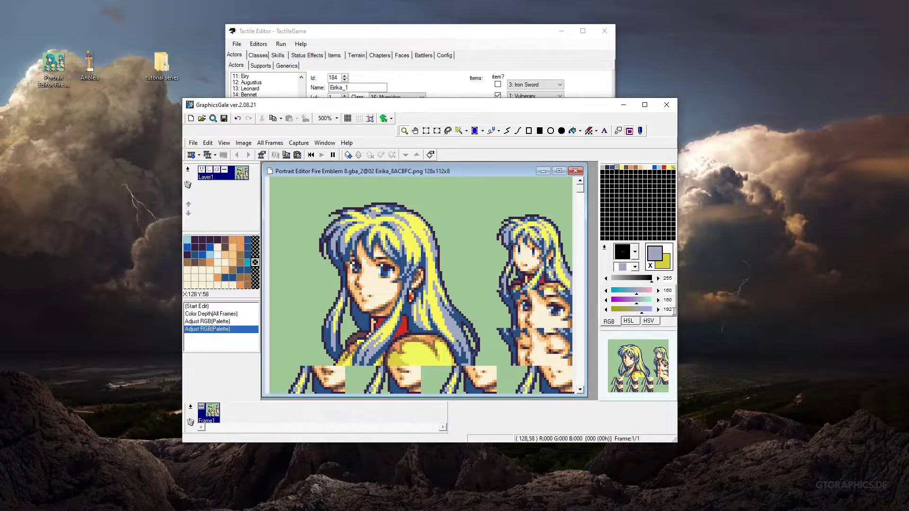
{"action": "double_click", "coordinate": [673, 311]}
{"action": "type", "text": "40"}
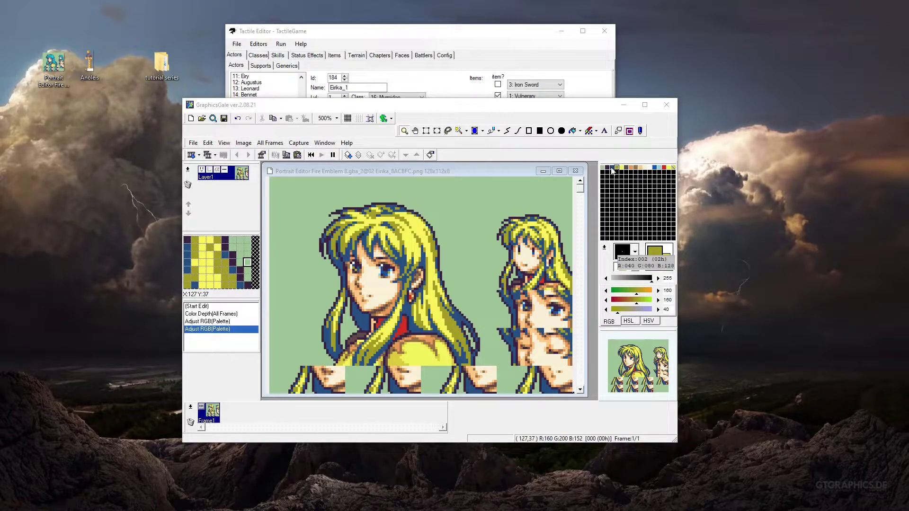
- Recolour the dark blue hair shade in the palette to red 104, green 96 and blue 48
{"action": "left_click", "coordinate": [612, 171]}
{"action": "left_click", "coordinate": [666, 290]}
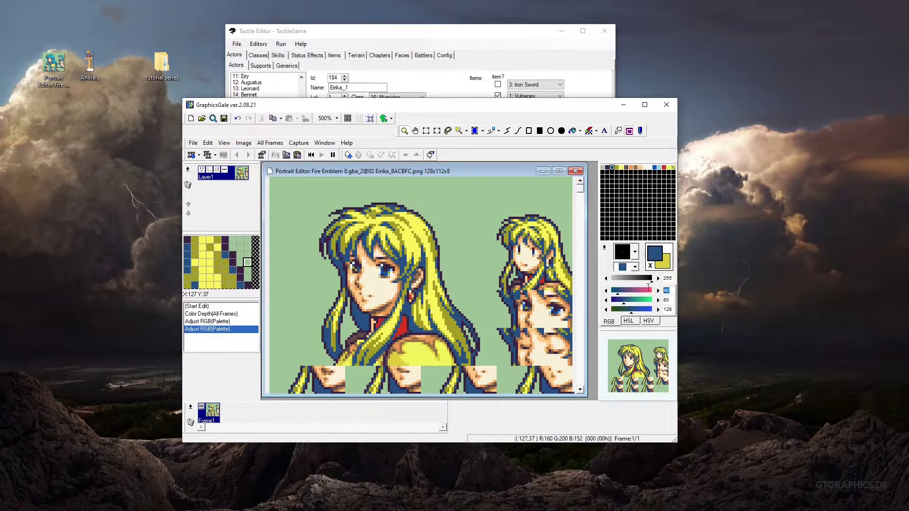
{"action": "type", "text": "104"}
{"action": "key", "text": "Return"}
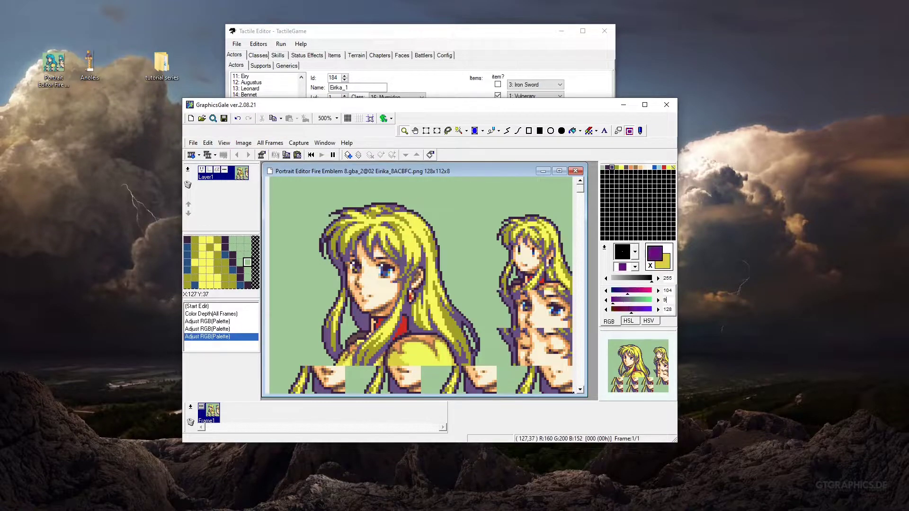
{"action": "type", "text": "96"}
{"action": "key", "text": "Return"}
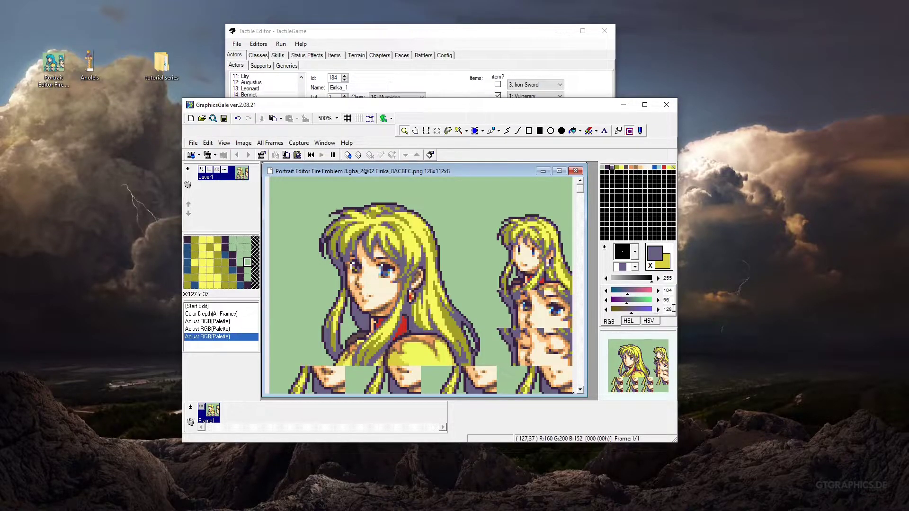
{"action": "double_click", "coordinate": [673, 309]}
{"action": "type", "text": "48"}
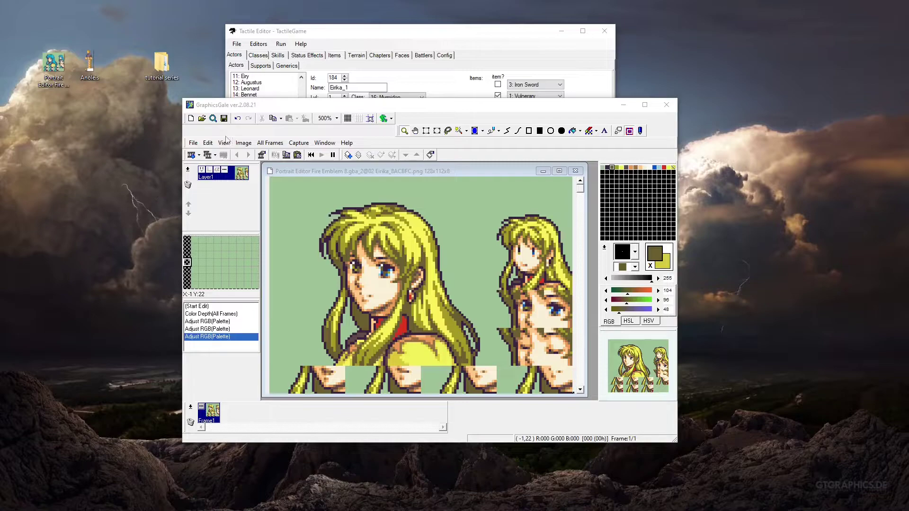
- Export the recoloured portrait as a PNG file to the desktop
{"action": "left_click", "coordinate": [270, 143]}
{"action": "mouse_move", "coordinate": [243, 143]}
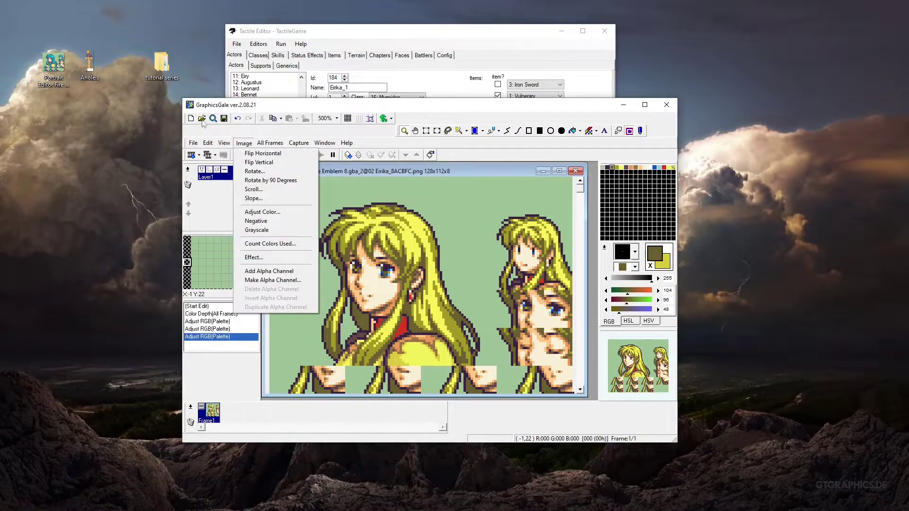
{"action": "mouse_move", "coordinate": [194, 142]}
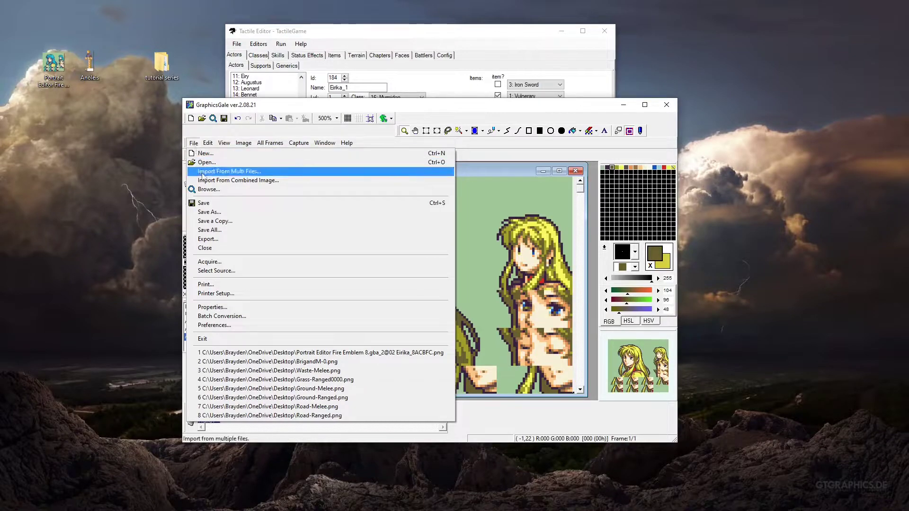
{"action": "left_click", "coordinate": [218, 240]}
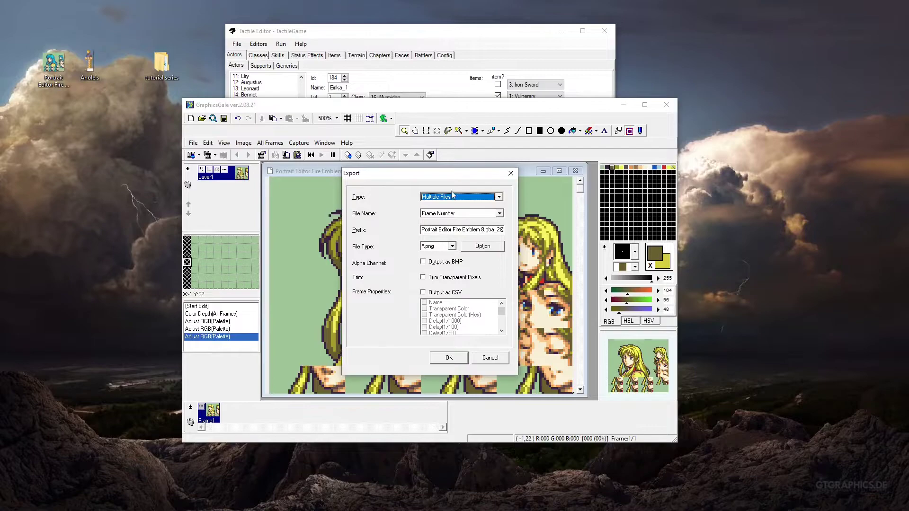
{"action": "left_click", "coordinate": [452, 246]}
{"action": "left_click", "coordinate": [452, 247]}
{"action": "left_click", "coordinate": [448, 359]}
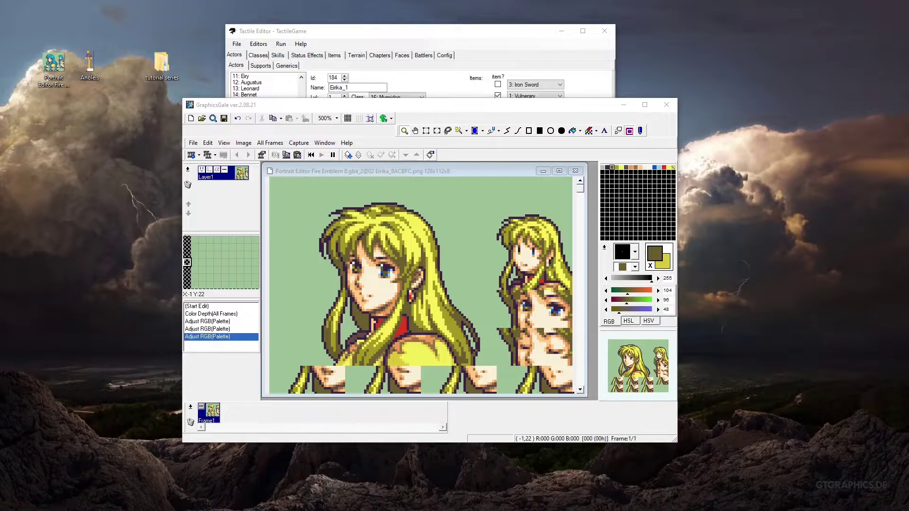
{"action": "left_click_drag", "start_coordinate": [136, 121], "coordinate": [242, 122]}
{"action": "left_click", "coordinate": [245, 262]}
{"action": "left_click", "coordinate": [132, 112]}
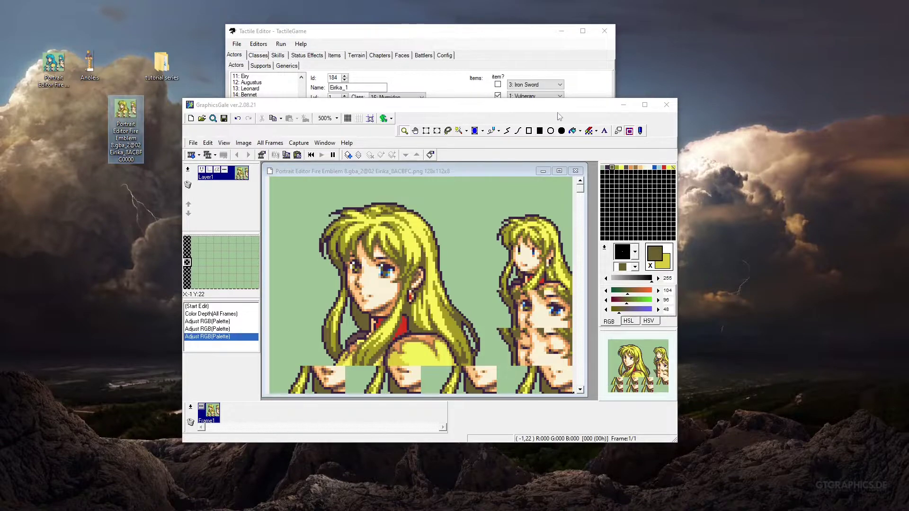
{"action": "left_click", "coordinate": [128, 153]}
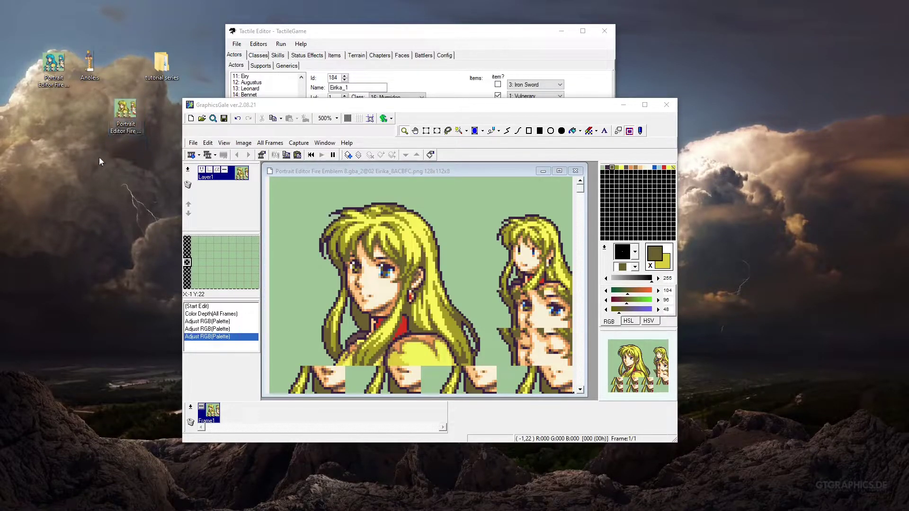
- Open the exported portrait in Paint and inspect its recoloured hair close up
{"action": "left_click_drag", "start_coordinate": [0, 37], "coordinate": [427, 36]}
{"action": "scroll", "coordinate": [285, 176], "scroll_direction": "up", "scroll_amount": 6}
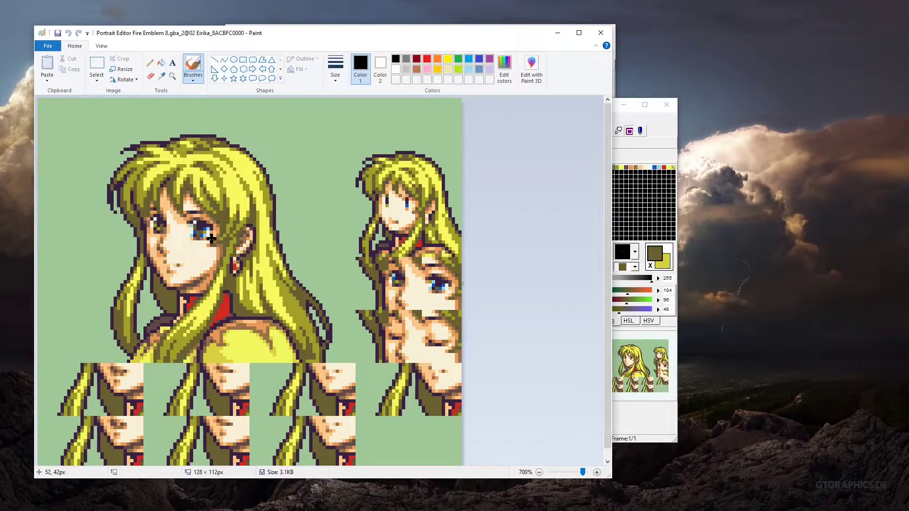
{"action": "scroll", "coordinate": [162, 245], "scroll_direction": "up", "scroll_amount": 1, "text": "ctrl"}
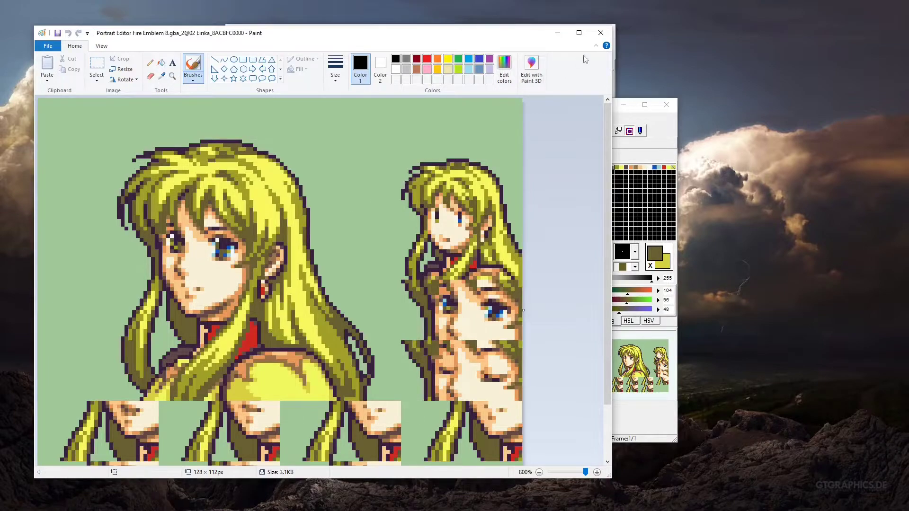
- Close the exported image and GraphicsGale, discarding the changes to the original portrait file
{"action": "left_click", "coordinate": [600, 33]}
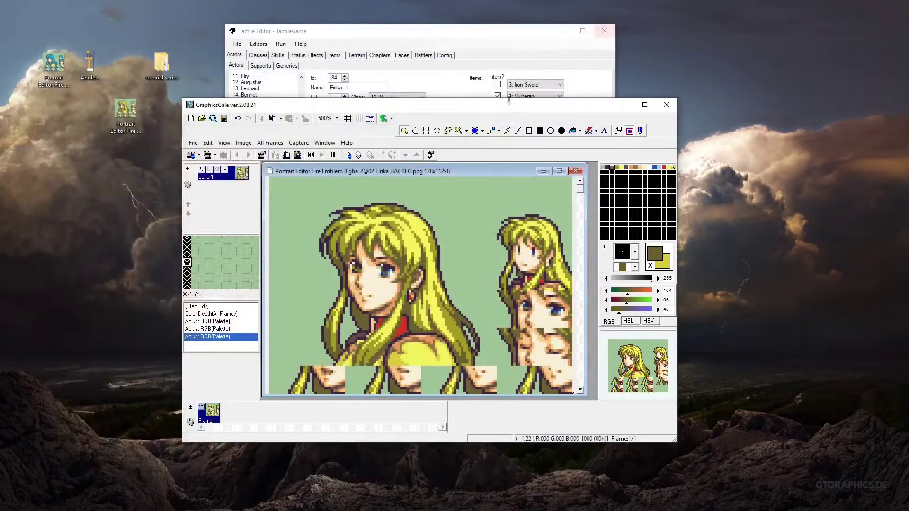
{"action": "left_click", "coordinate": [666, 104]}
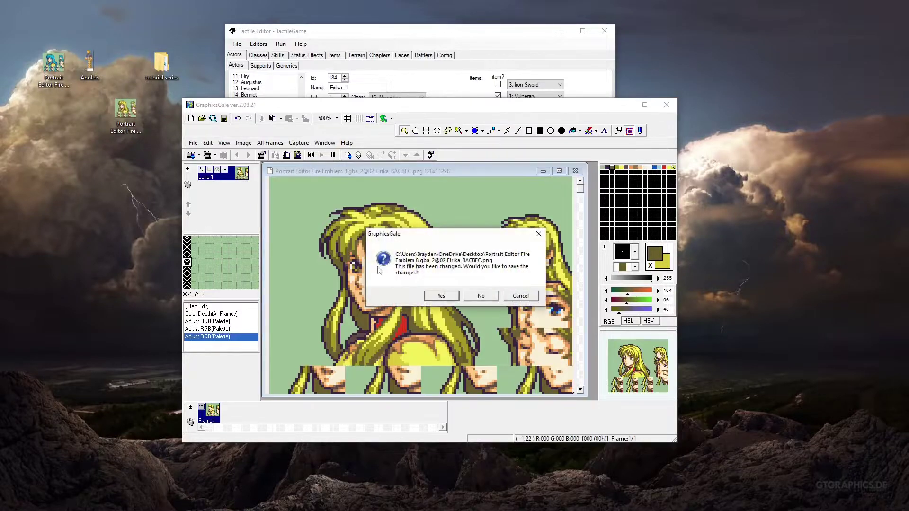
{"action": "left_click", "coordinate": [480, 297]}
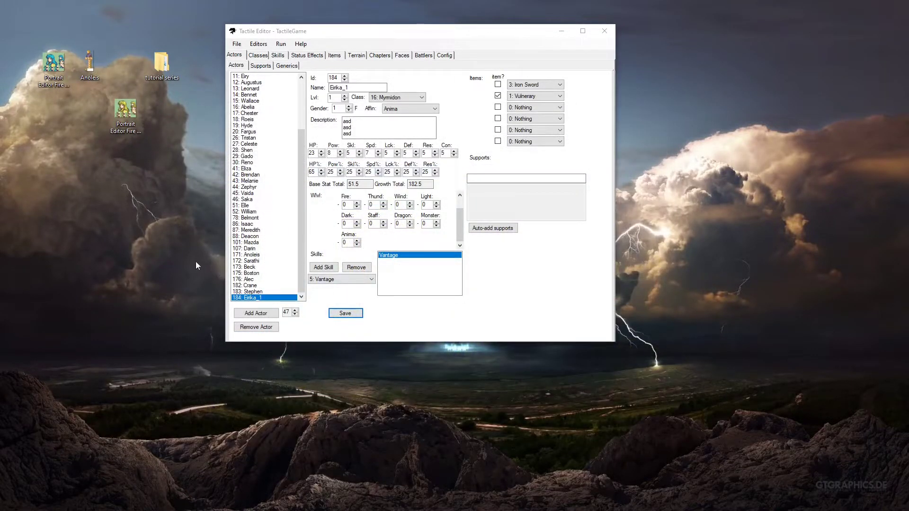
- Place the exported file beneath the original portrait on the desktop, and open the Anoleis image and exported portrait in Paint
{"action": "left_click_drag", "start_coordinate": [125, 111], "coordinate": [84, 89]}
{"action": "double_click", "coordinate": [90, 68]}
{"action": "left_click_drag", "start_coordinate": [231, 34], "coordinate": [425, 37]}
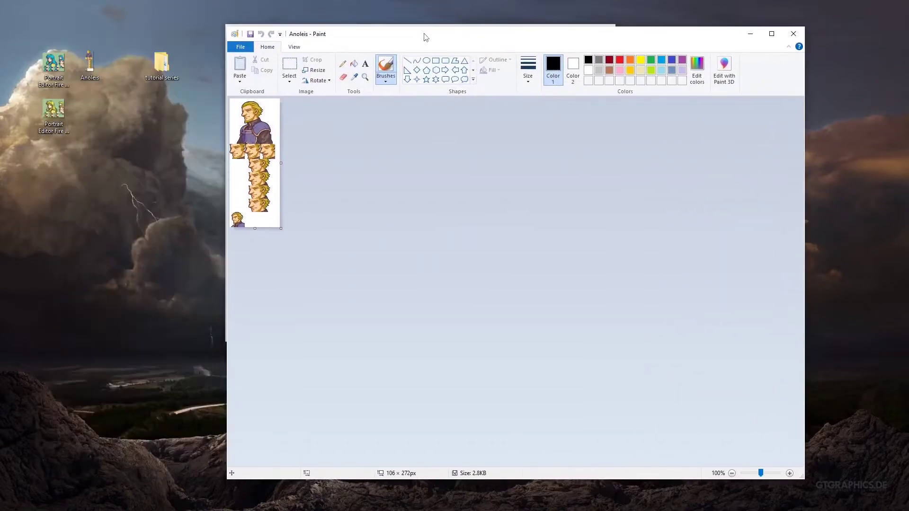
{"action": "double_click", "coordinate": [52, 114]}
{"action": "scroll", "coordinate": [187, 190], "scroll_direction": "up", "scroll_amount": 7}
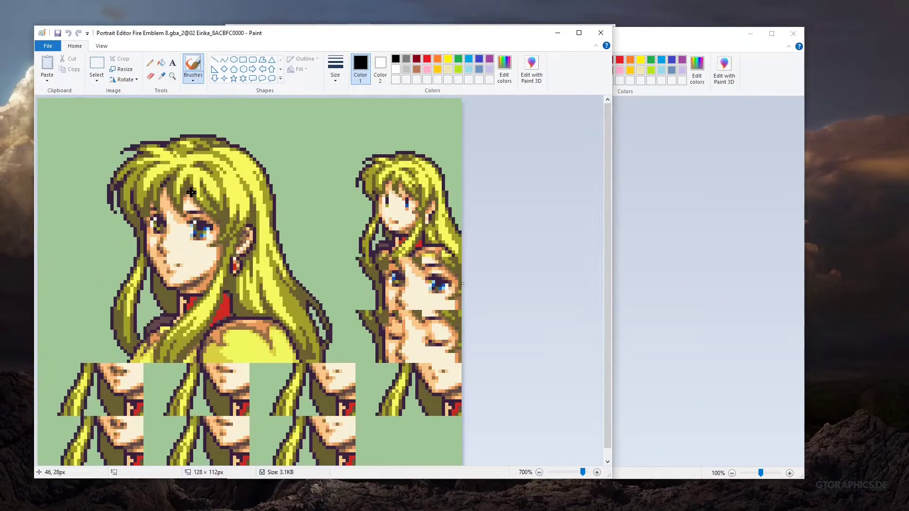
- Copy the 96 × 80 px main portrait from the exported image and paste it into the Anoleis image
{"action": "left_click", "coordinate": [96, 64]}
{"action": "mouse_move", "coordinate": [39, 100]}
{"action": "left_mouse_down"}
{"action": "mouse_move", "coordinate": [371, 386]}
{"action": "mouse_move", "coordinate": [400, 400]}
{"action": "left_mouse_up"}
{"action": "left_click", "coordinate": [635, 326]}
{"action": "key", "text": "ctrl+v"}
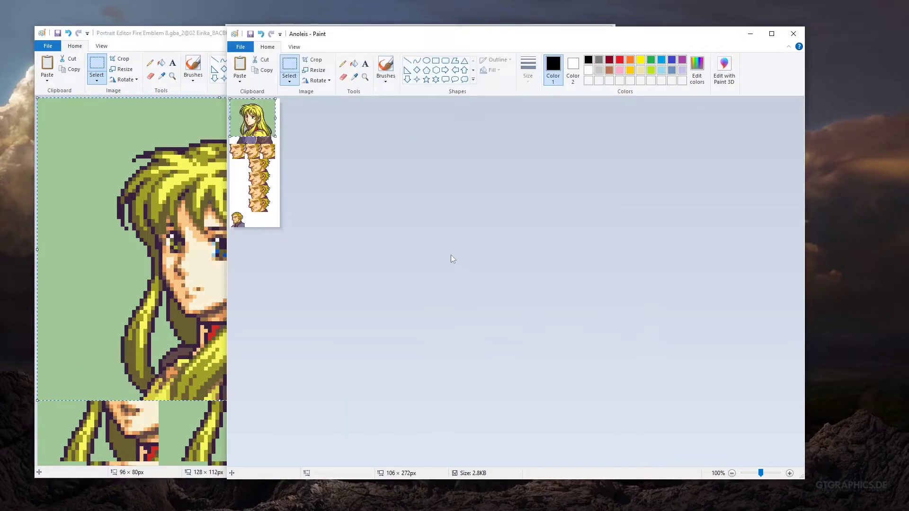
- Position the pasted portrait directly above the three face frames and erase the old portrait's leftover hair above it
{"action": "scroll", "coordinate": [450, 256], "scroll_direction": "up", "scroll_amount": 5}
{"action": "key", "text": "ctrl+z"}
{"action": "key", "text": "ctrl+y"}
{"action": "left_click_drag", "start_coordinate": [396, 234], "coordinate": [395, 268]}
{"action": "left_click", "coordinate": [524, 235]}
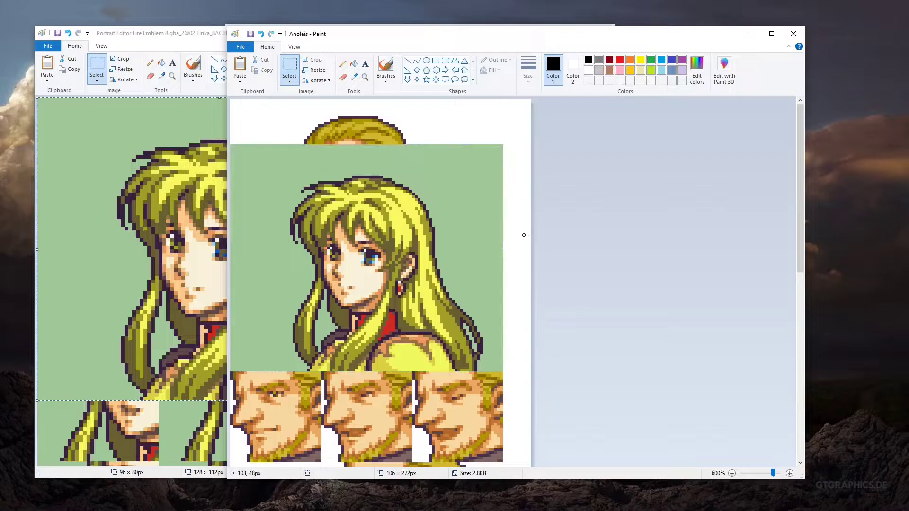
{"action": "left_click_drag", "start_coordinate": [438, 101], "coordinate": [265, 138]}
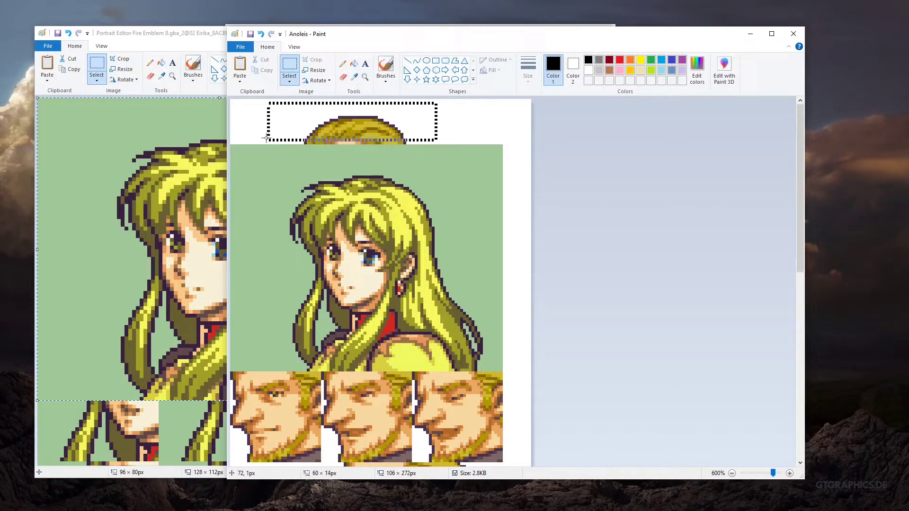
{"action": "key", "text": "Delete"}
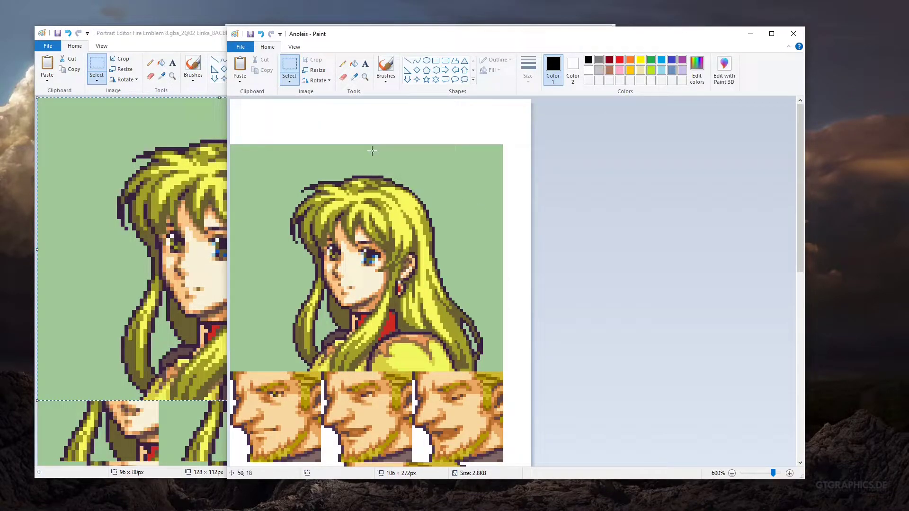
- Compare the pasted portrait with the exported source image and arrange the two Paint windows side by side
{"action": "left_click", "coordinate": [197, 139]}
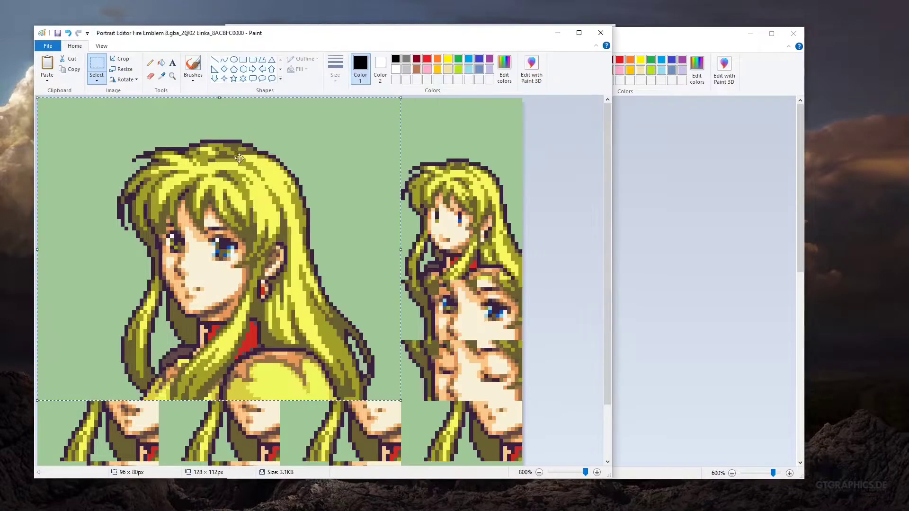
{"action": "left_click", "coordinate": [488, 226]}
{"action": "scroll", "coordinate": [488, 226], "scroll_direction": "down", "scroll_amount": 2}
{"action": "left_click", "coordinate": [663, 249]}
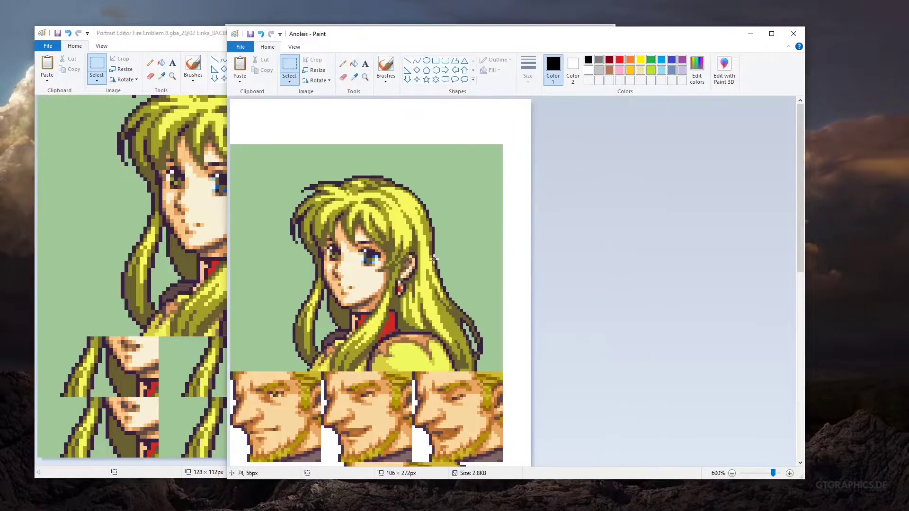
{"action": "scroll", "coordinate": [381, 254], "scroll_direction": "up", "scroll_amount": 2}
{"action": "scroll", "coordinate": [381, 254], "scroll_direction": "down", "scroll_amount": 2}
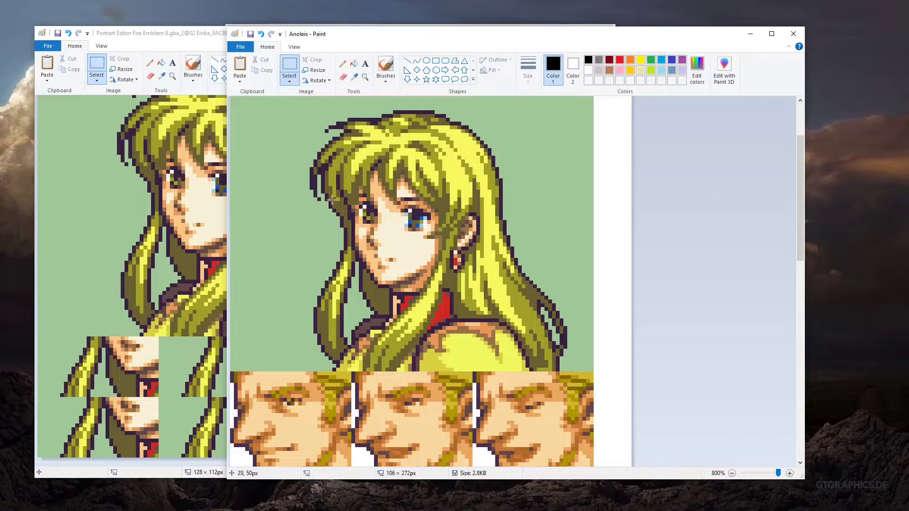
{"action": "left_click", "coordinate": [166, 211]}
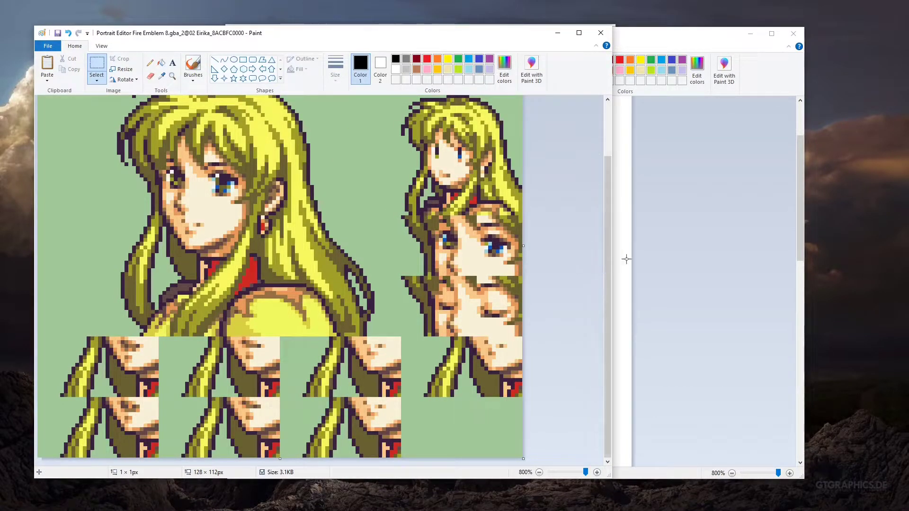
{"action": "left_click", "coordinate": [660, 293]}
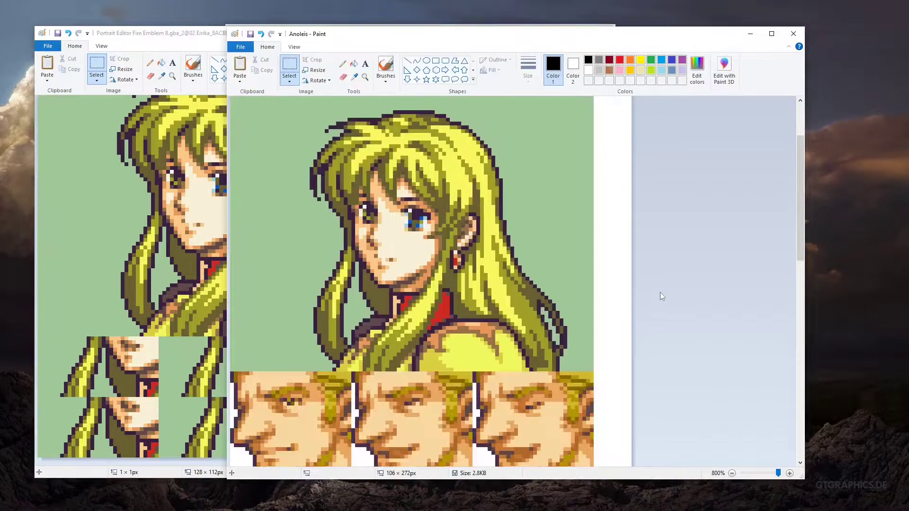
{"action": "left_click_drag", "start_coordinate": [367, 35], "coordinate": [512, 31]}
{"action": "left_click_drag", "start_coordinate": [279, 37], "coordinate": [192, 43]}
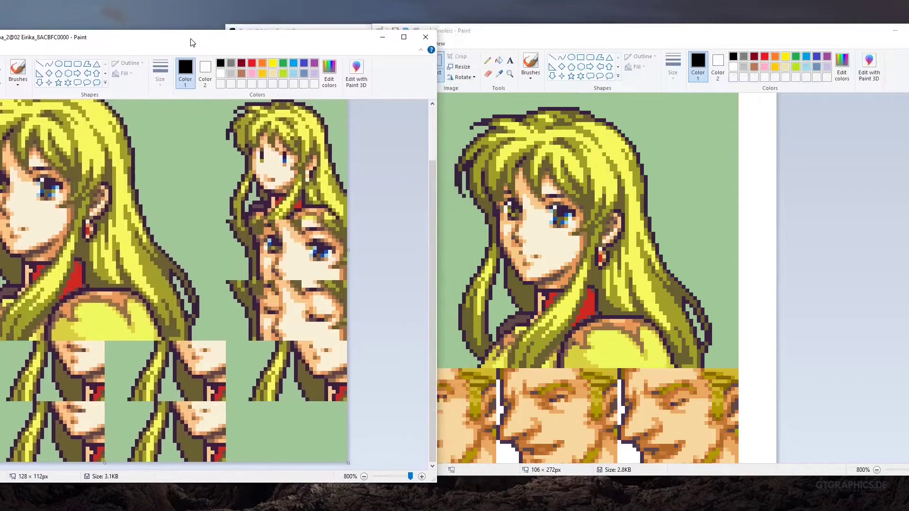
- Copy the 32 × 16 px mouth area of the pasted portrait onto the lower half of the first face frame
{"action": "left_click", "coordinate": [555, 305]}
{"action": "mouse_move", "coordinate": [554, 305]}
{"action": "left_mouse_down"}
{"action": "mouse_move", "coordinate": [439, 284]}
{"action": "mouse_move", "coordinate": [435, 247]}
{"action": "left_mouse_up"}
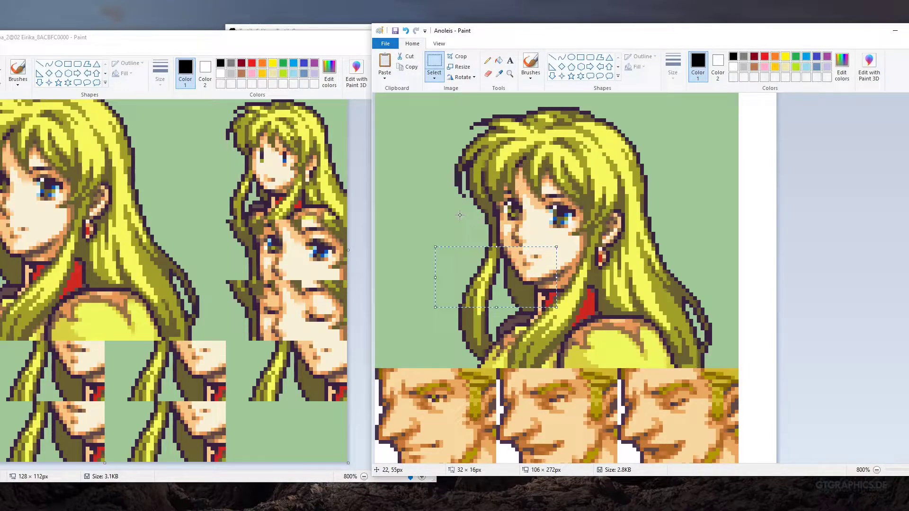
{"action": "scroll", "coordinate": [459, 215], "scroll_direction": "down", "scroll_amount": 3}
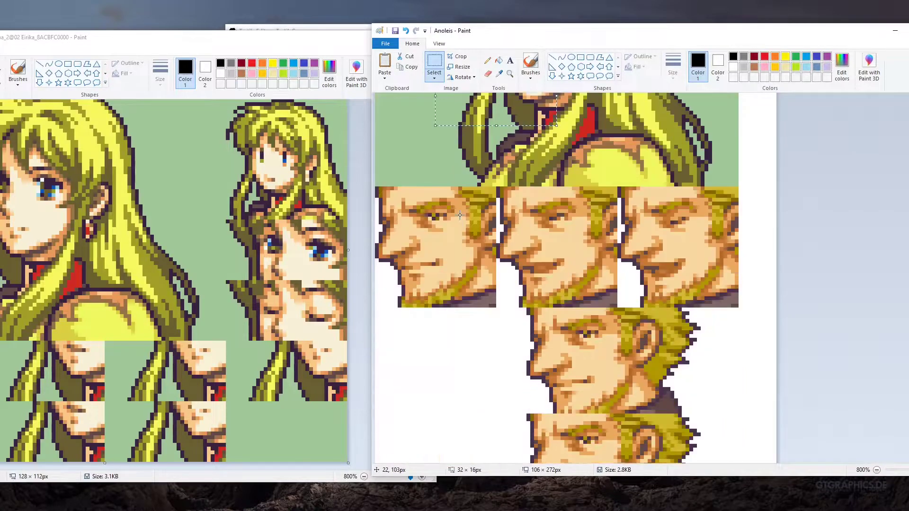
{"action": "left_click_drag", "start_coordinate": [508, 96], "coordinate": [449, 278]}
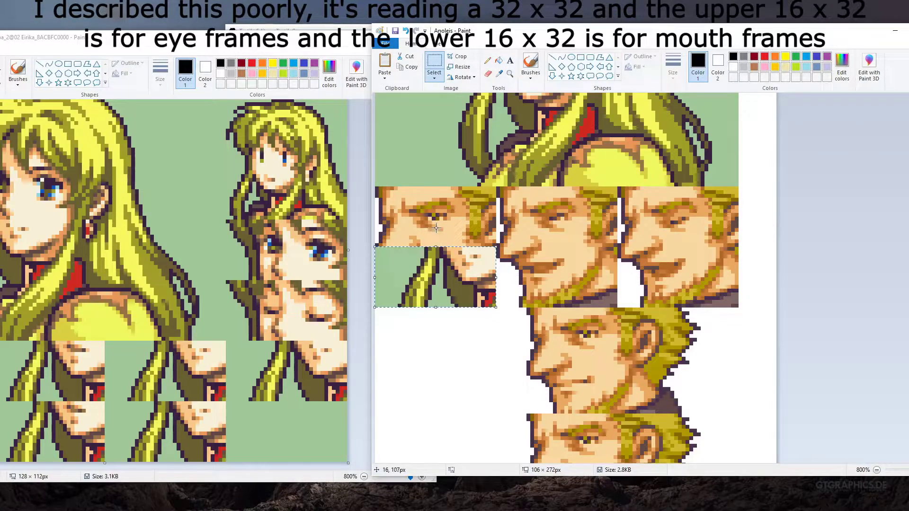
- Copy the second mouth frame of the source image's lowest row onto the lower half of the first face frame in Anoleis
{"action": "left_click", "coordinate": [223, 456]}
{"action": "left_click_drag", "start_coordinate": [224, 457], "coordinate": [105, 402]}
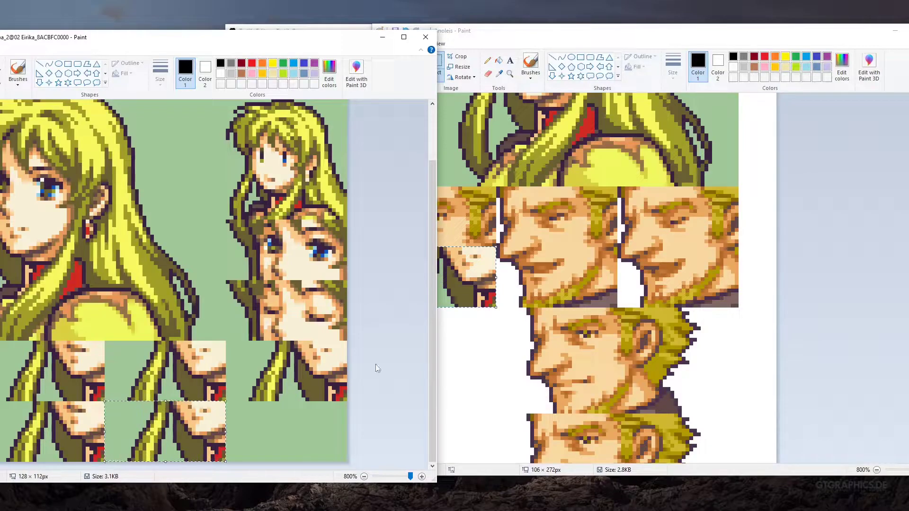
{"action": "left_click", "coordinate": [463, 336]}
{"action": "key", "text": "ctrl+v"}
{"action": "mouse_move", "coordinate": [441, 128]}
{"action": "left_mouse_down"}
{"action": "mouse_move", "coordinate": [441, 288]}
{"action": "mouse_move", "coordinate": [441, 281]}
{"action": "left_mouse_up"}
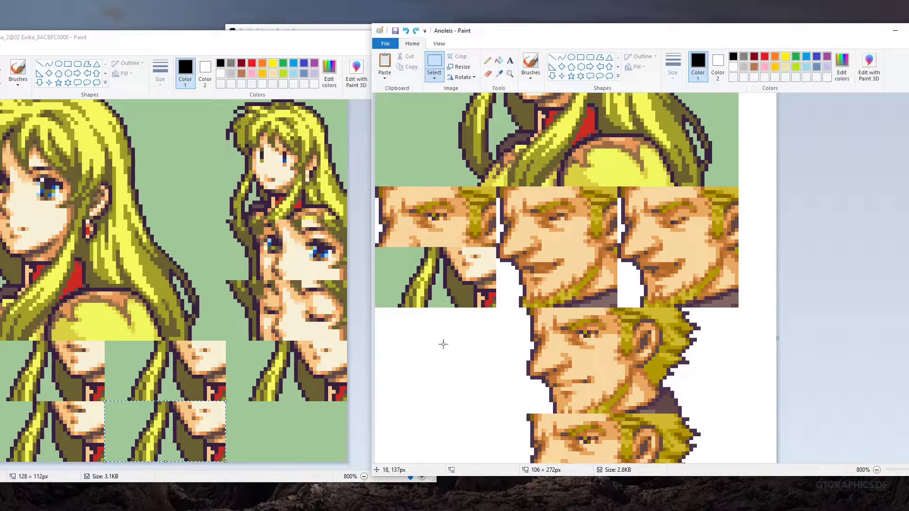
- Copy the first two upper-row mouth frames, 64 × 16 px, from the source onto the lower halves of the second and third face frames
{"action": "left_click_drag", "start_coordinate": [156, 42], "coordinate": [304, 38]}
{"action": "left_click", "coordinate": [124, 367]}
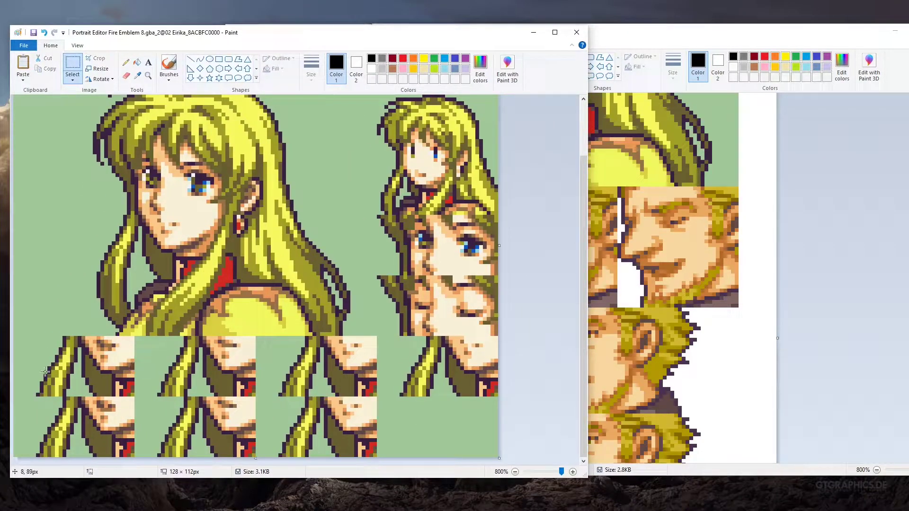
{"action": "left_click_drag", "start_coordinate": [37, 394], "coordinate": [251, 337]}
{"action": "left_click", "coordinate": [251, 396]}
{"action": "left_click_drag", "start_coordinate": [254, 393], "coordinate": [14, 337]}
{"action": "key", "text": "ctrl+c"}
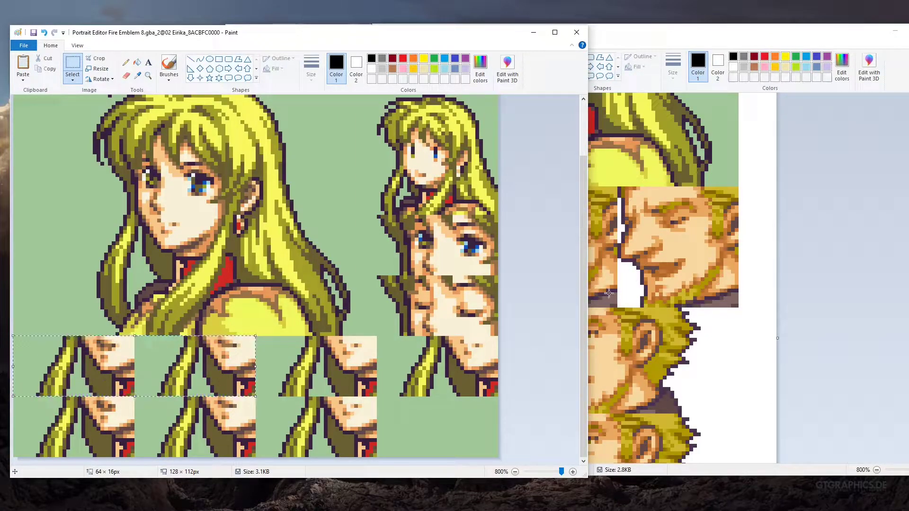
{"action": "left_click", "coordinate": [600, 289]}
{"action": "key", "text": "ctrl+v"}
{"action": "mouse_move", "coordinate": [449, 124]}
{"action": "left_mouse_down"}
{"action": "mouse_move", "coordinate": [578, 293]}
{"action": "mouse_move", "coordinate": [570, 278]}
{"action": "left_mouse_up"}
{"action": "left_click", "coordinate": [562, 218]}
- Examine how the portrait's eye and mouth areas correspond to the face frames beneath it by selecting each region
{"action": "left_click_drag", "start_coordinate": [446, 255], "coordinate": [582, 167]}
{"action": "scroll", "coordinate": [489, 294], "scroll_direction": "up", "scroll_amount": 3}
{"action": "scroll", "coordinate": [490, 295], "scroll_direction": "up", "scroll_amount": 3}
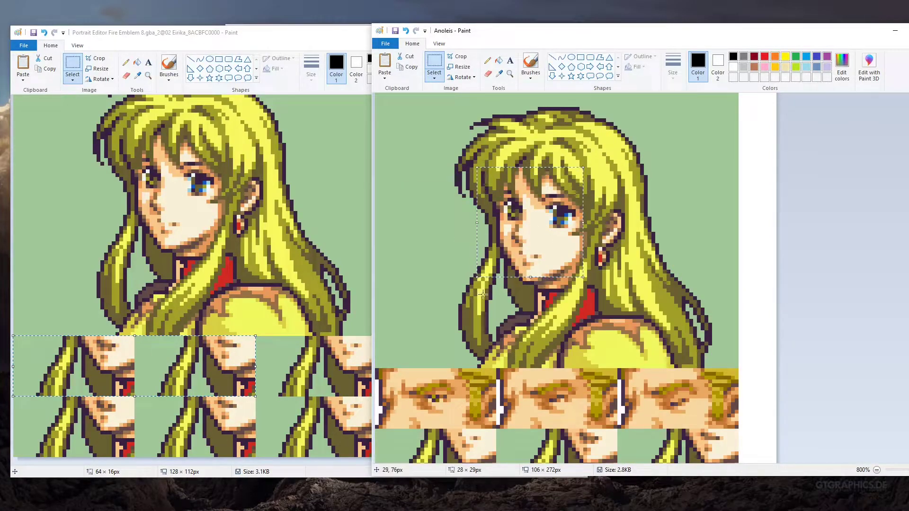
{"action": "left_click", "coordinate": [434, 283]}
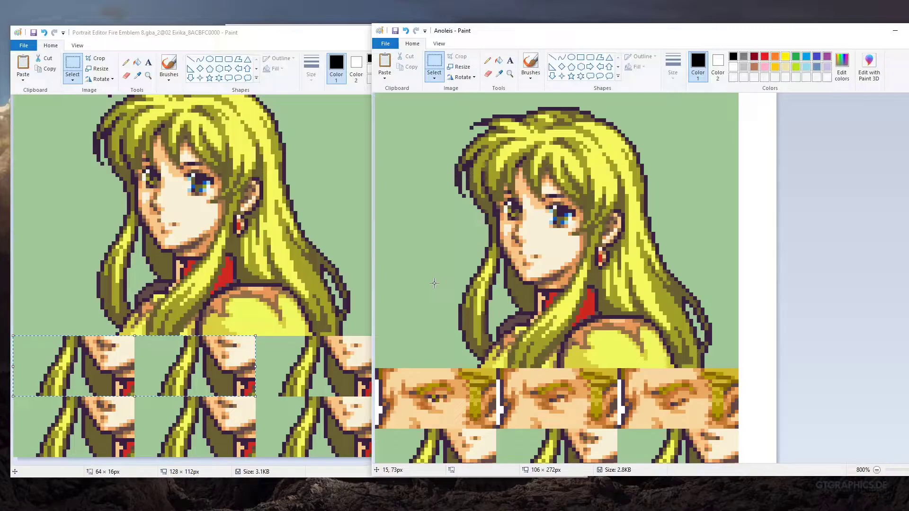
{"action": "scroll", "coordinate": [434, 283], "scroll_direction": "down", "scroll_amount": 6}
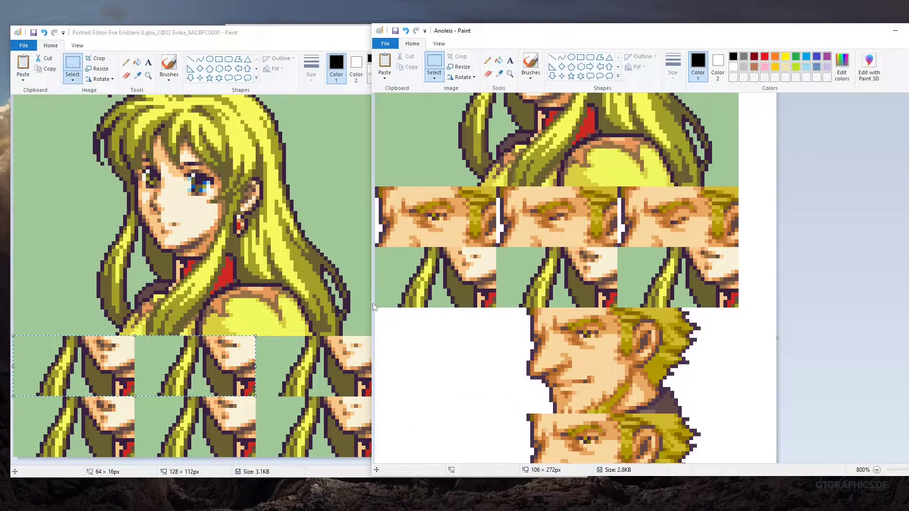
{"action": "scroll", "coordinate": [456, 265], "scroll_direction": "up", "scroll_amount": 6}
{"action": "left_click_drag", "start_coordinate": [459, 294], "coordinate": [587, 213]}
{"action": "scroll", "coordinate": [446, 316], "scroll_direction": "down", "scroll_amount": 3}
{"action": "left_click", "coordinate": [485, 377]}
{"action": "left_click_drag", "start_coordinate": [376, 342], "coordinate": [494, 398]}
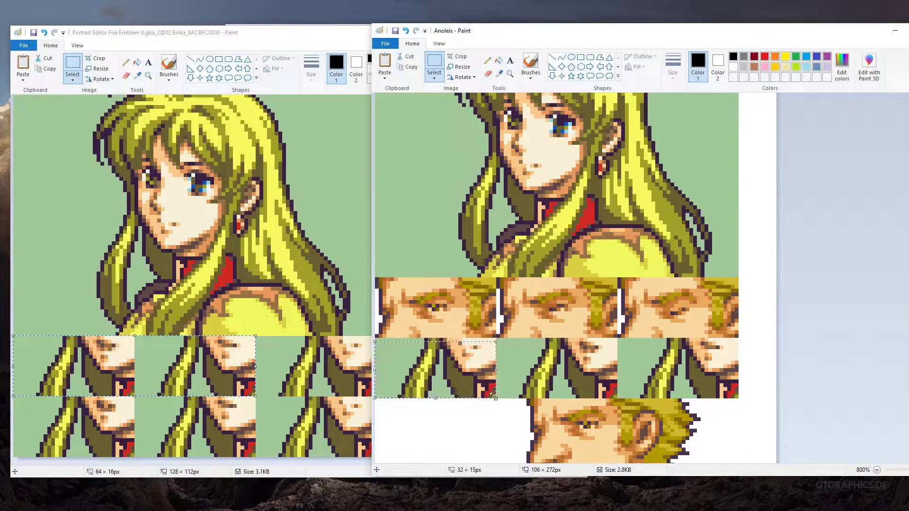
{"action": "left_click_drag", "start_coordinate": [514, 345], "coordinate": [621, 405]}
{"action": "left_click_drag", "start_coordinate": [626, 339], "coordinate": [736, 397]}
{"action": "left_click", "coordinate": [694, 416]}
{"action": "scroll", "coordinate": [440, 313], "scroll_direction": "up", "scroll_amount": 3}
- Copy the 32 × 16 px open-eyes frame beside the source portrait onto the upper half of the second face frame in Anoleis
{"action": "left_click", "coordinate": [322, 315]}
{"action": "scroll", "coordinate": [377, 324], "scroll_direction": "up", "scroll_amount": 2}
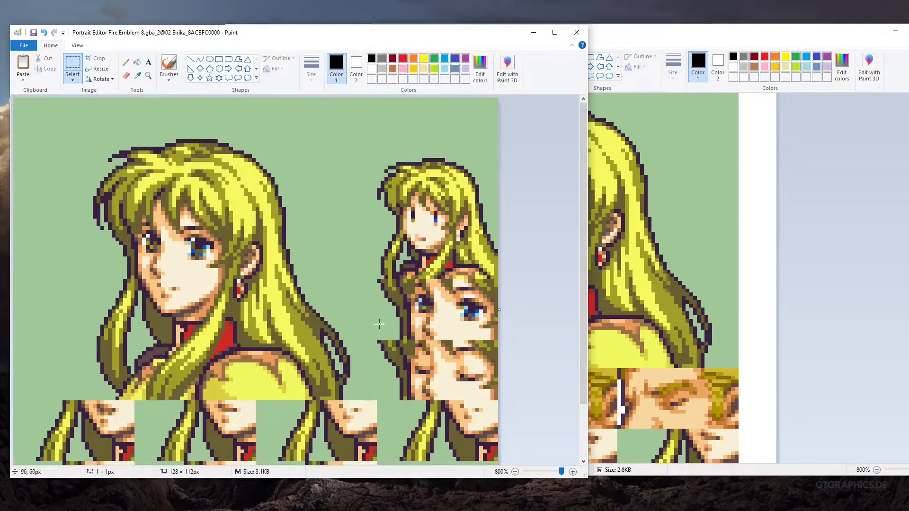
{"action": "key", "text": "alt+Tab"}
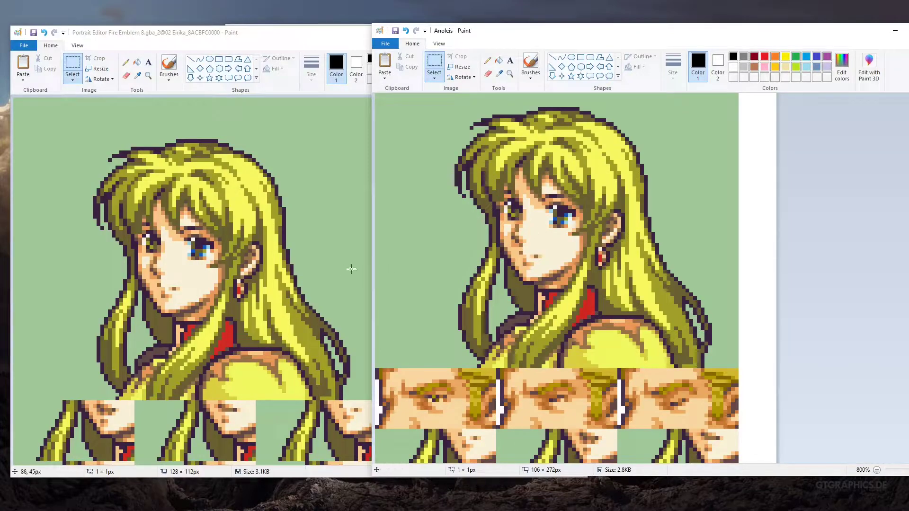
{"action": "key", "text": "alt+Tab"}
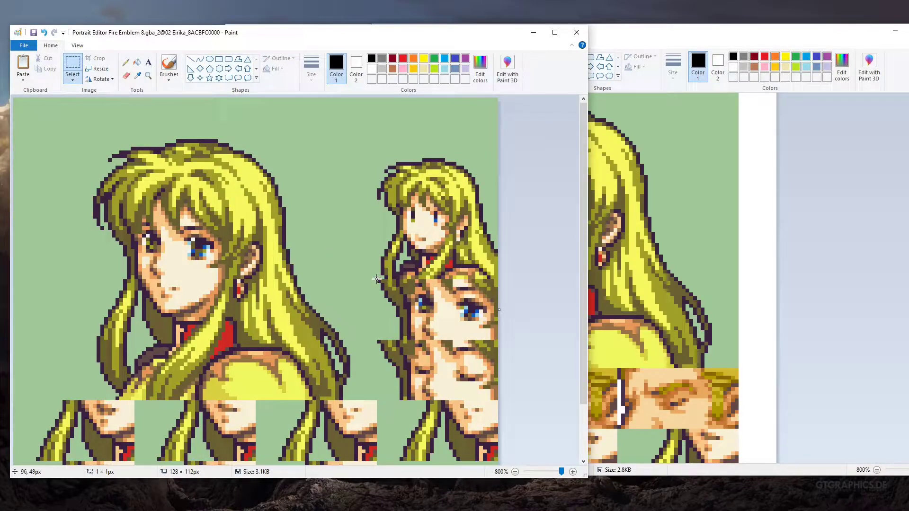
{"action": "left_click_drag", "start_coordinate": [495, 337], "coordinate": [377, 280]}
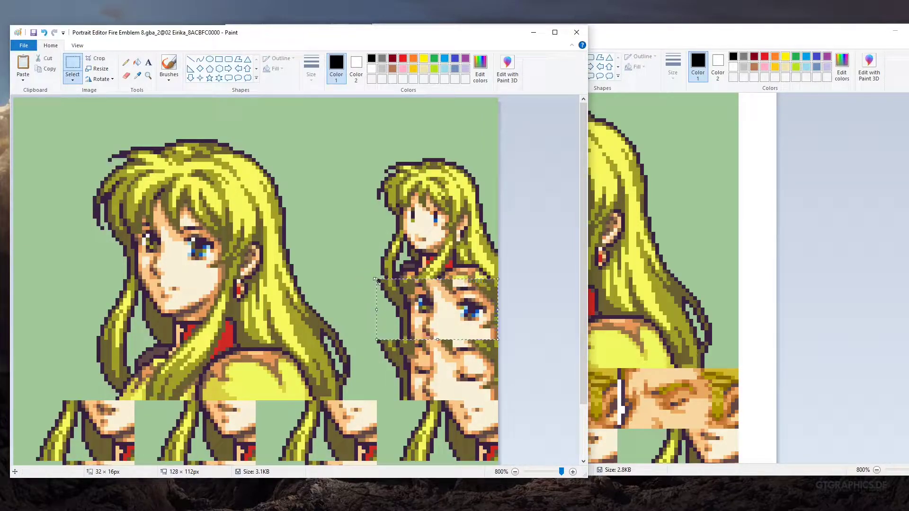
{"action": "left_click", "coordinate": [655, 260]}
{"action": "scroll", "coordinate": [654, 260], "scroll_direction": "down", "scroll_amount": 3}
{"action": "key", "text": "ctrl+v"}
{"action": "mouse_move", "coordinate": [453, 129]}
{"action": "left_mouse_down"}
{"action": "mouse_move", "coordinate": [563, 224]}
{"action": "mouse_move", "coordinate": [574, 222]}
{"action": "left_mouse_up"}
{"action": "scroll", "coordinate": [573, 246], "scroll_direction": "up", "scroll_amount": 3}
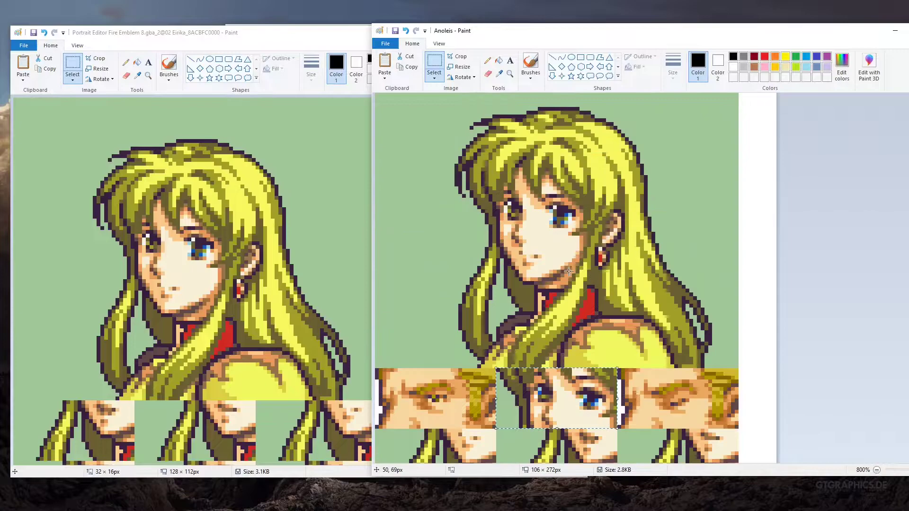
- Copy the eye area of the large portrait in Anoleis onto the upper half of the first face frame
{"action": "left_click", "coordinate": [571, 272]}
{"action": "left_click_drag", "start_coordinate": [584, 184], "coordinate": [464, 242]}
{"action": "scroll", "coordinate": [454, 291], "scroll_direction": "down", "scroll_amount": 3}
{"action": "key", "text": "ctrl+c"}
{"action": "key", "text": "ctrl+v"}
{"action": "left_click_drag", "start_coordinate": [448, 115], "coordinate": [451, 299]}
{"action": "left_click", "coordinate": [451, 248]}
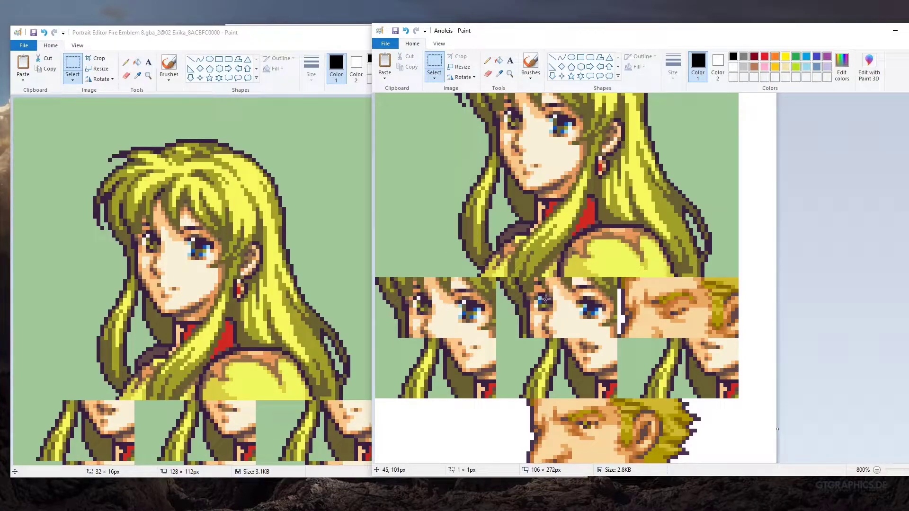
- Copy the 32 × 16 px closed-eyes frame from the source image onto the lower half of the third face frame in Anoleis
{"action": "left_click", "coordinate": [305, 227]}
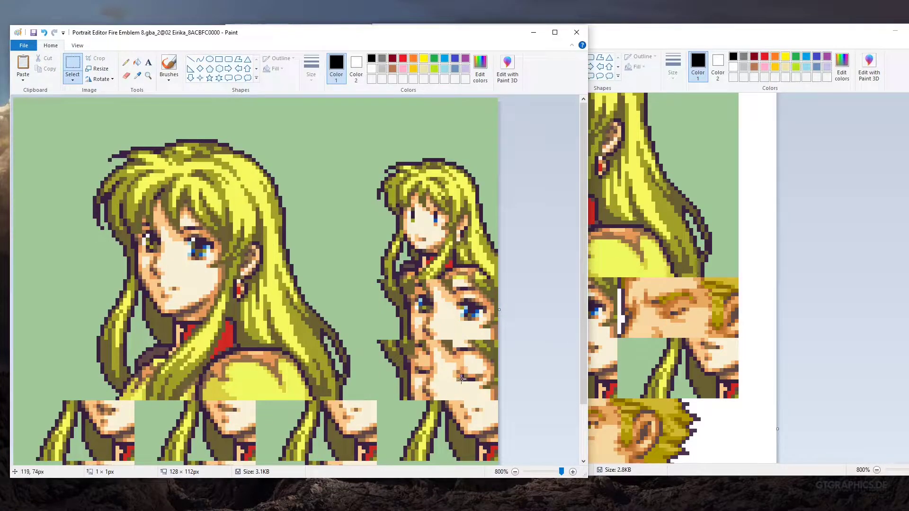
{"action": "left_click_drag", "start_coordinate": [376, 340], "coordinate": [498, 400]}
{"action": "left_click", "coordinate": [604, 345]}
{"action": "key", "text": "ctrl+v"}
{"action": "left_click_drag", "start_coordinate": [436, 122], "coordinate": [679, 365]}
{"action": "left_click", "coordinate": [545, 351]}
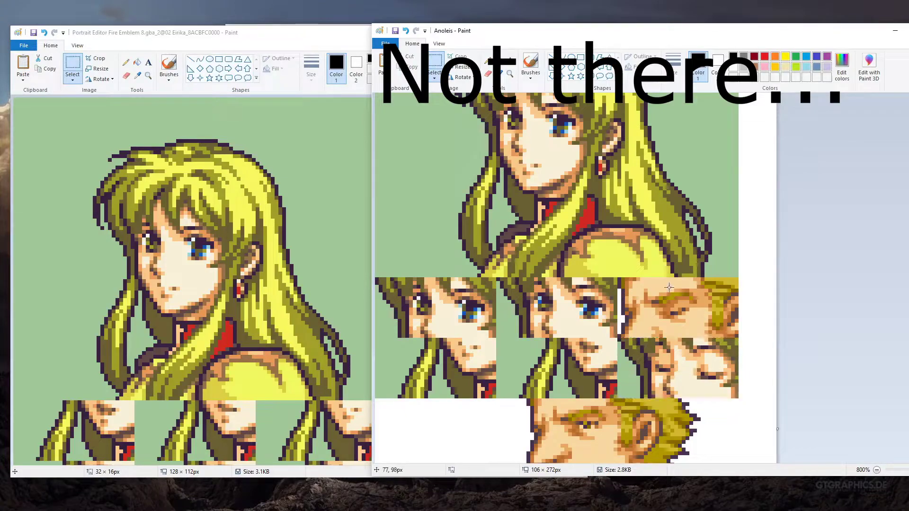
- Bring up the For faces reference image at 600% and place it beside the Anoleis sheet
{"action": "scroll", "coordinate": [545, 351], "scroll_direction": "down", "scroll_amount": 3}
{"action": "scroll", "coordinate": [616, 284], "scroll_direction": "up", "scroll_amount": 2}
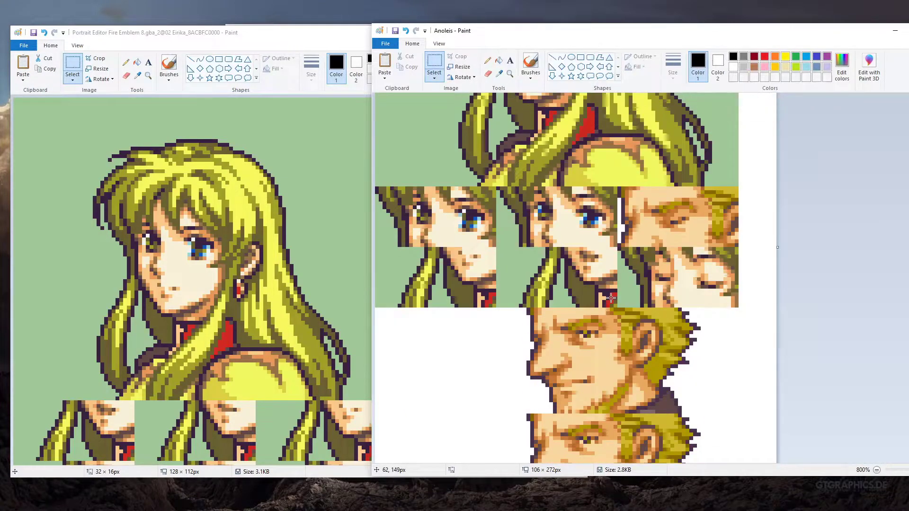
{"action": "scroll", "coordinate": [610, 298], "scroll_direction": "down", "scroll_amount": 2}
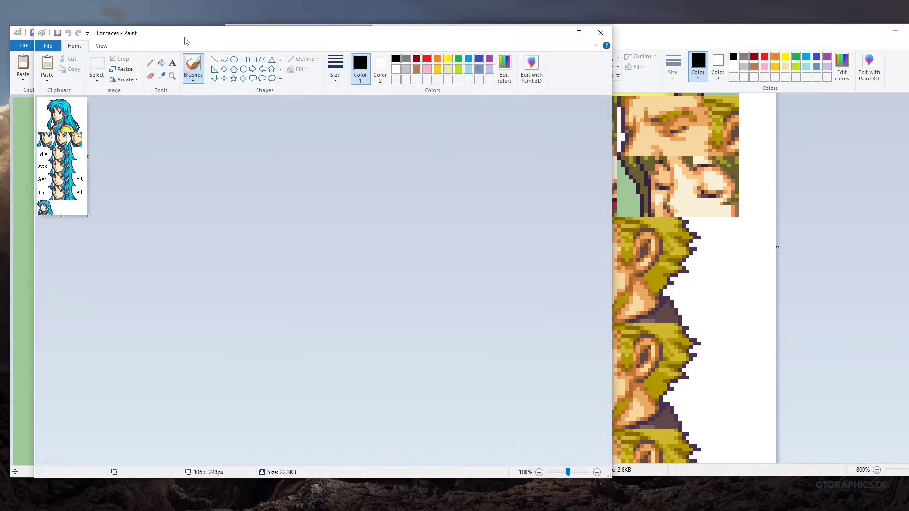
{"action": "left_click_drag", "start_coordinate": [186, 37], "coordinate": [373, 28]}
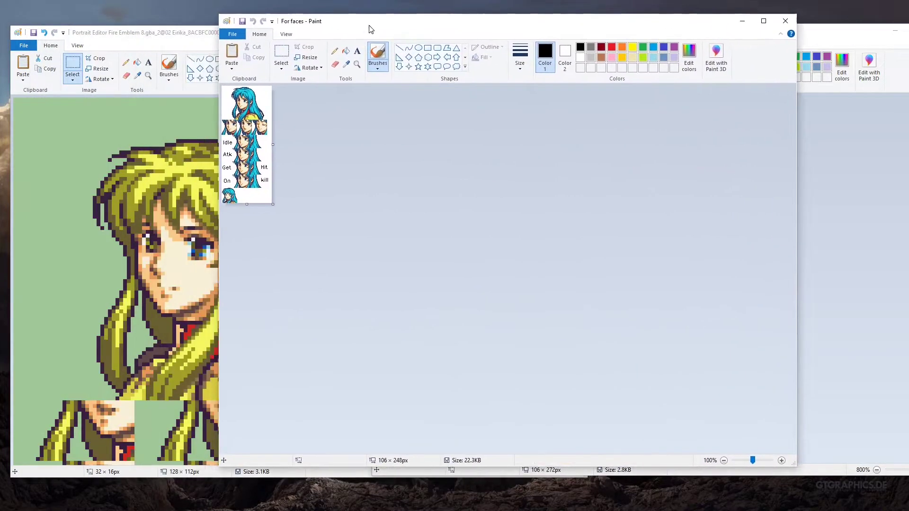
{"action": "scroll", "coordinate": [396, 213], "scroll_direction": "up", "scroll_amount": 5, "text": "ctrl"}
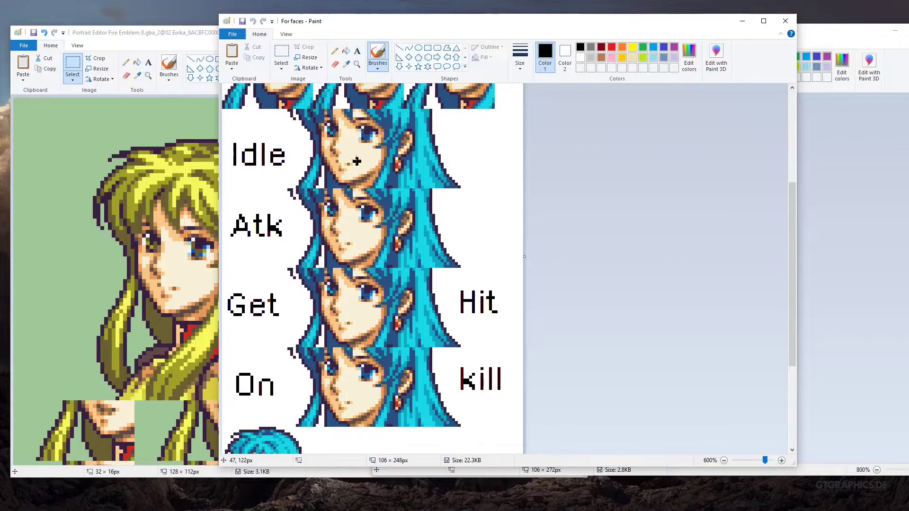
{"action": "scroll", "coordinate": [357, 160], "scroll_direction": "up", "scroll_amount": 3}
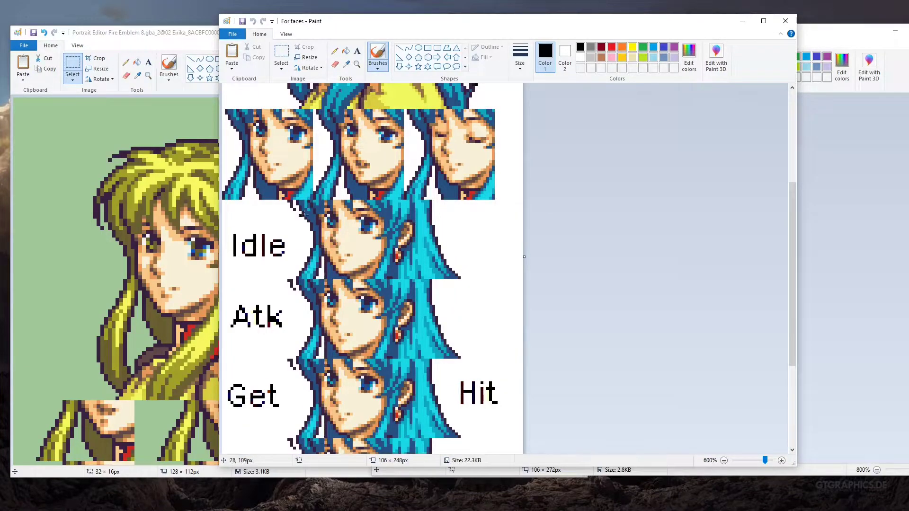
{"action": "left_click_drag", "start_coordinate": [421, 21], "coordinate": [290, 21]}
{"action": "left_click", "coordinate": [701, 43]}
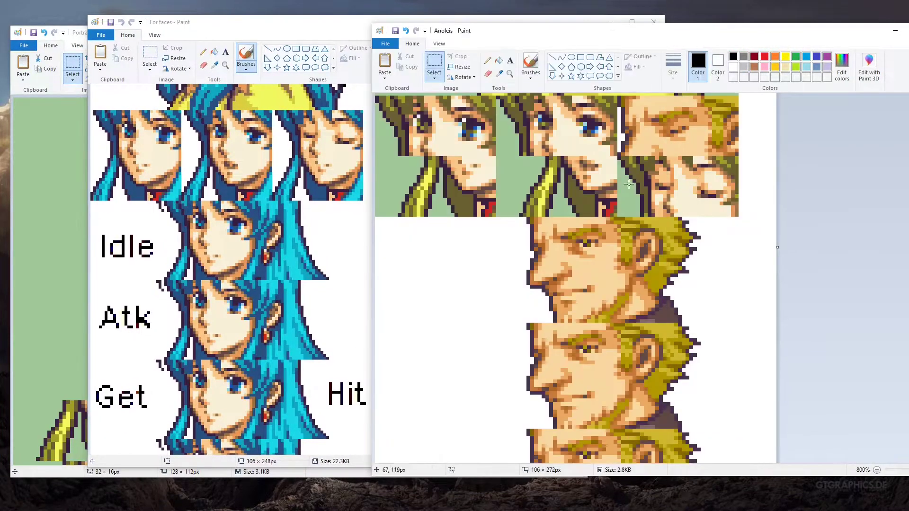
- Compare the labelled head frames and small portrait of the For faces reference with the Anoleis sheet, and close the reference without saving
{"action": "scroll", "coordinate": [606, 239], "scroll_direction": "down", "scroll_amount": 3}
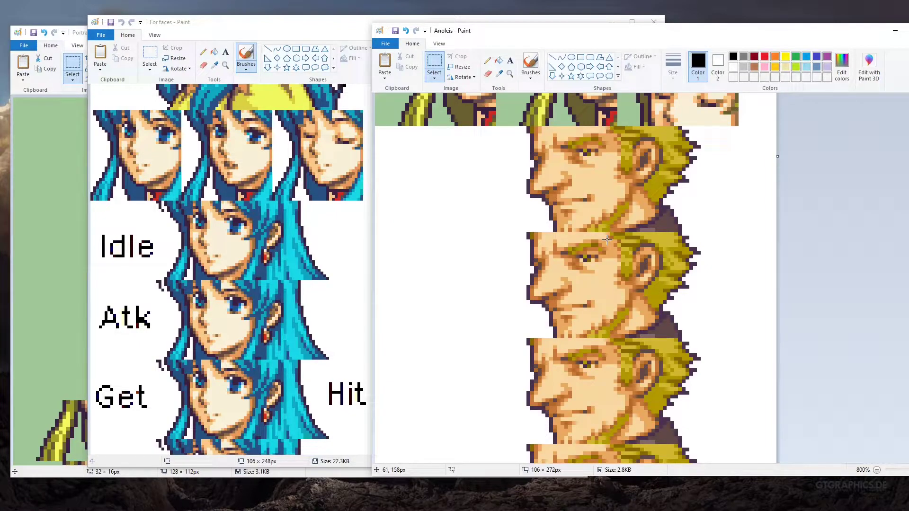
{"action": "scroll", "coordinate": [314, 251], "scroll_direction": "down", "scroll_amount": 3}
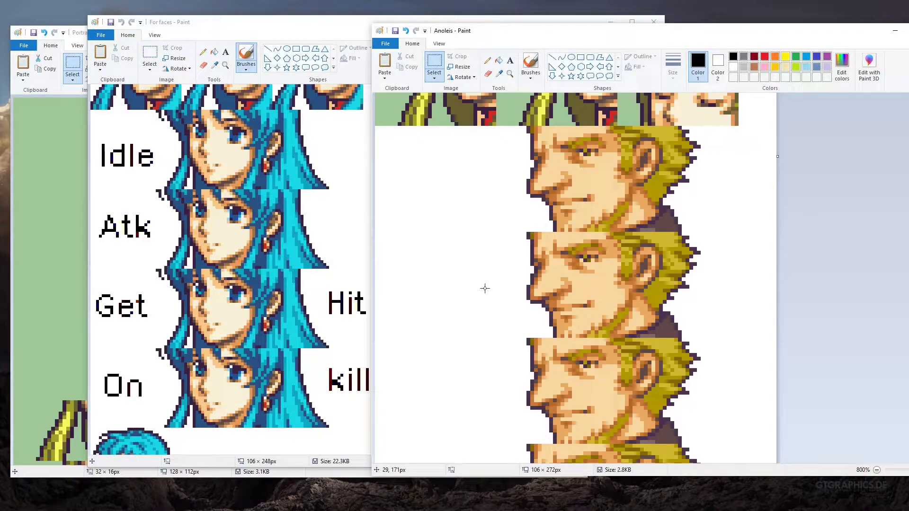
{"action": "scroll", "coordinate": [485, 289], "scroll_direction": "down", "scroll_amount": 3}
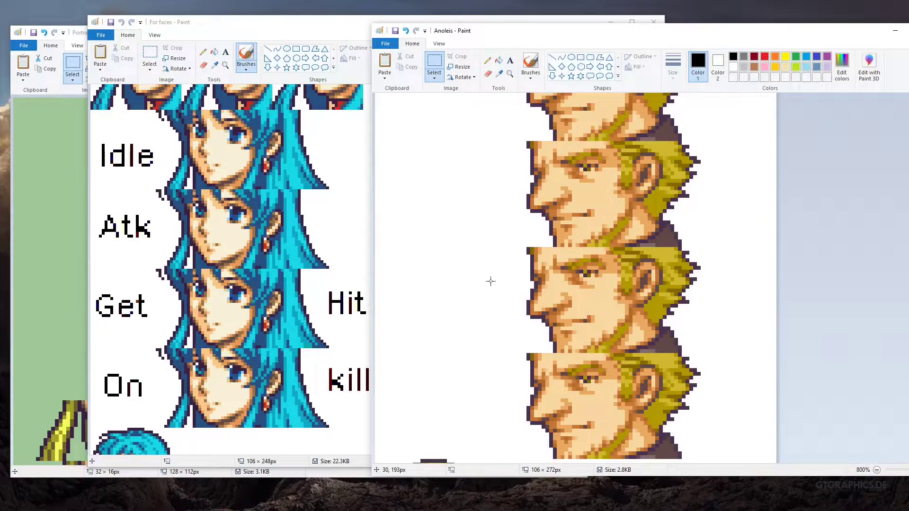
{"action": "key", "text": "ctrl+z"}
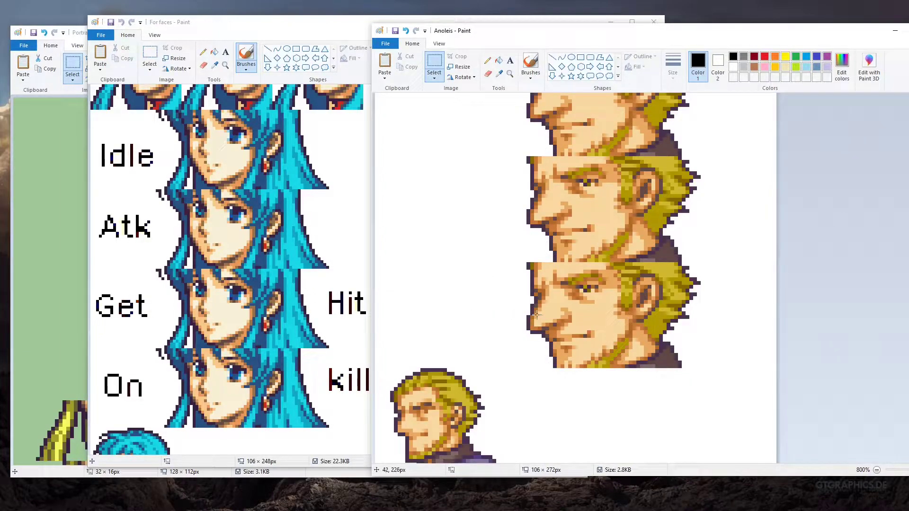
{"action": "scroll", "coordinate": [273, 340], "scroll_direction": "down", "scroll_amount": 3}
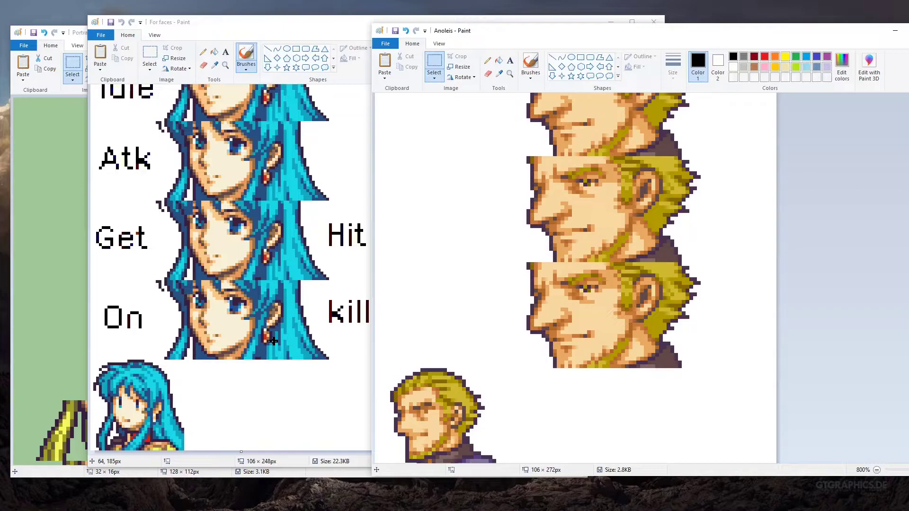
{"action": "scroll", "coordinate": [483, 334], "scroll_direction": "down", "scroll_amount": 1}
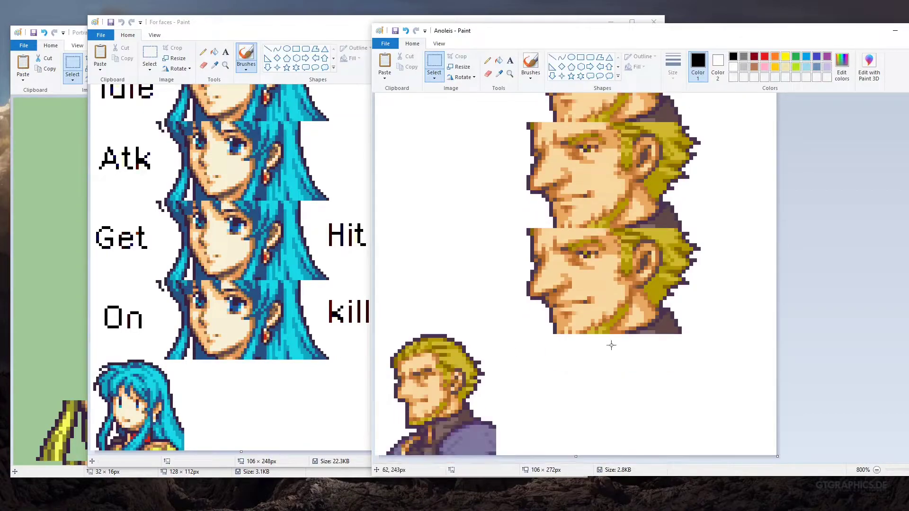
{"action": "left_click_drag", "start_coordinate": [494, 333], "coordinate": [344, 463]}
{"action": "left_click", "coordinate": [497, 367]}
{"action": "scroll", "coordinate": [498, 367], "scroll_direction": "up", "scroll_amount": 12}
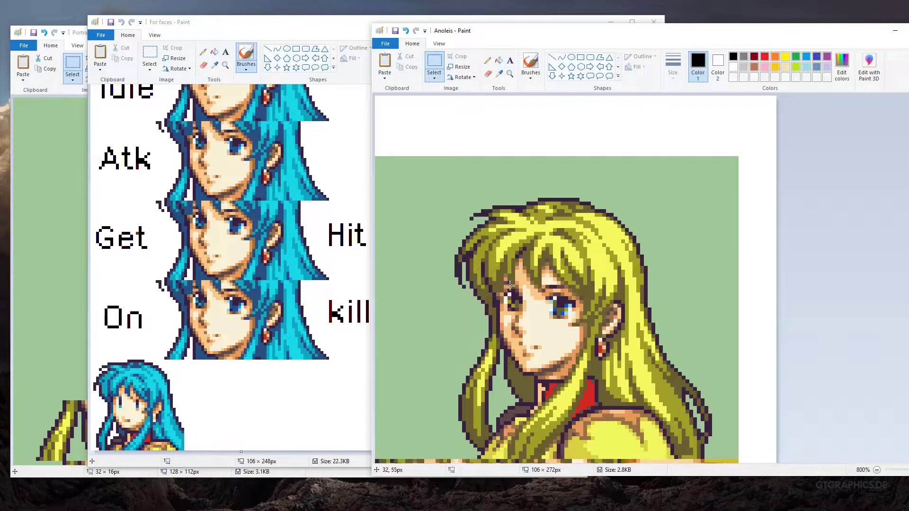
{"action": "scroll", "coordinate": [491, 244], "scroll_direction": "down", "scroll_amount": 5}
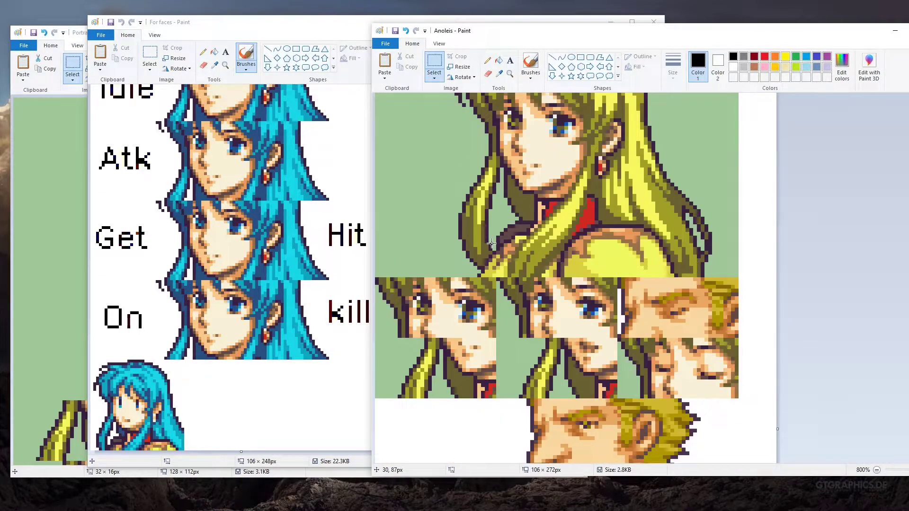
{"action": "left_click", "coordinate": [293, 256]}
{"action": "left_click", "coordinate": [653, 22]}
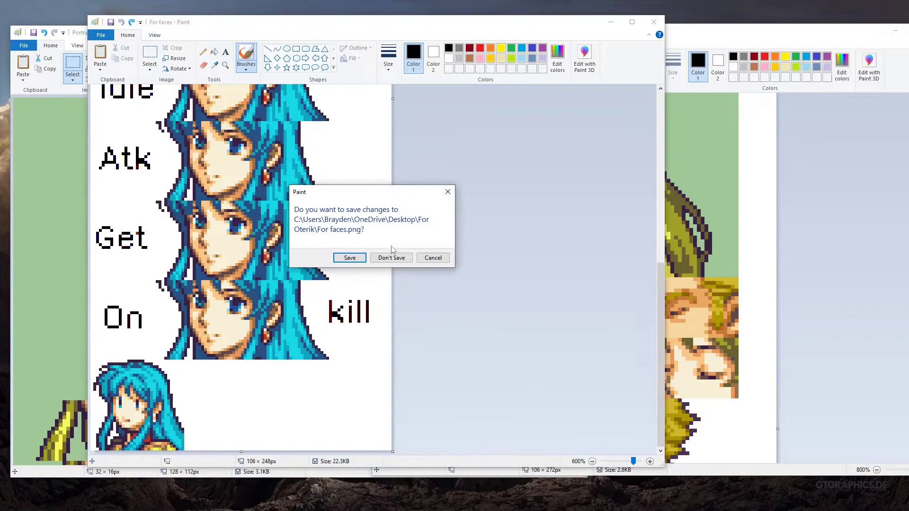
{"action": "left_click", "coordinate": [392, 256]}
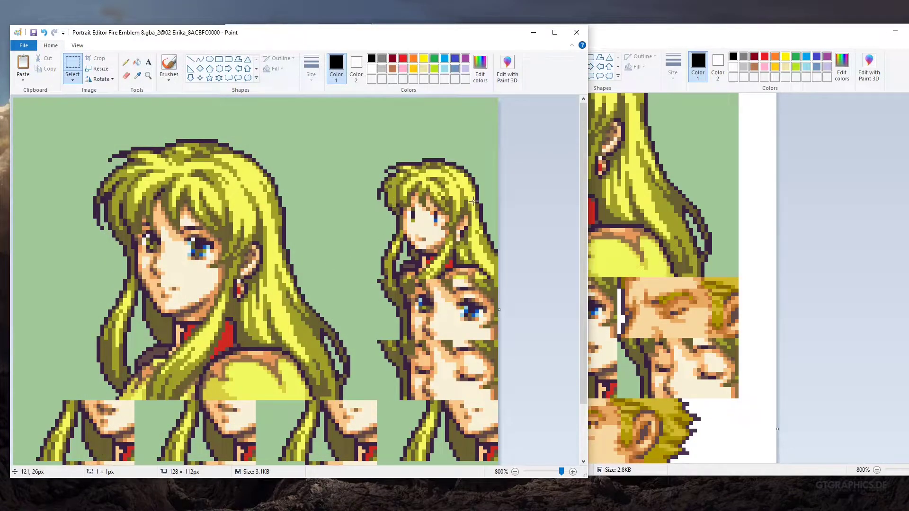
- Copy the 32 × 32 px small portrait from the source image over the small portrait at the bottom of the Anoleis sheet
{"action": "left_click_drag", "start_coordinate": [496, 277], "coordinate": [377, 158]}
{"action": "left_click", "coordinate": [727, 292]}
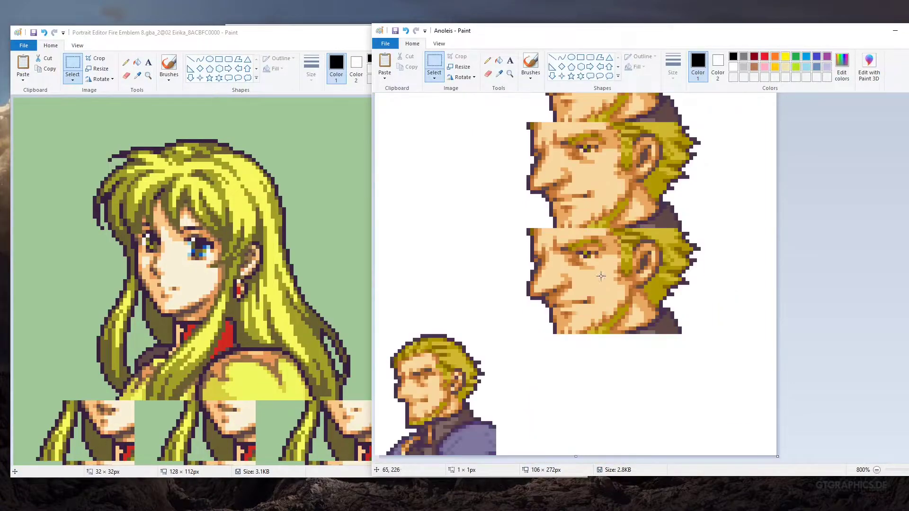
{"action": "key", "text": "ctrl+v"}
{"action": "key", "text": "Down"}
{"action": "key", "text": "Down"}
{"action": "key", "text": "Down"}
{"action": "key", "text": "Down"}
{"action": "key", "text": "Down"}
{"action": "key", "text": "Down"}
{"action": "key", "text": "Down"}
{"action": "key", "text": "Down"}
{"action": "key", "text": "Down"}
{"action": "key", "text": "Down"}
{"action": "key", "text": "Down"}
{"action": "key", "text": "Down"}
{"action": "key", "text": "Down"}
{"action": "key", "text": "Down"}
{"action": "key", "text": "Down"}
{"action": "key", "text": "Down"}
{"action": "key", "text": "Down"}
{"action": "key", "text": "Down"}
{"action": "key", "text": "Down"}
{"action": "key", "text": "Down"}
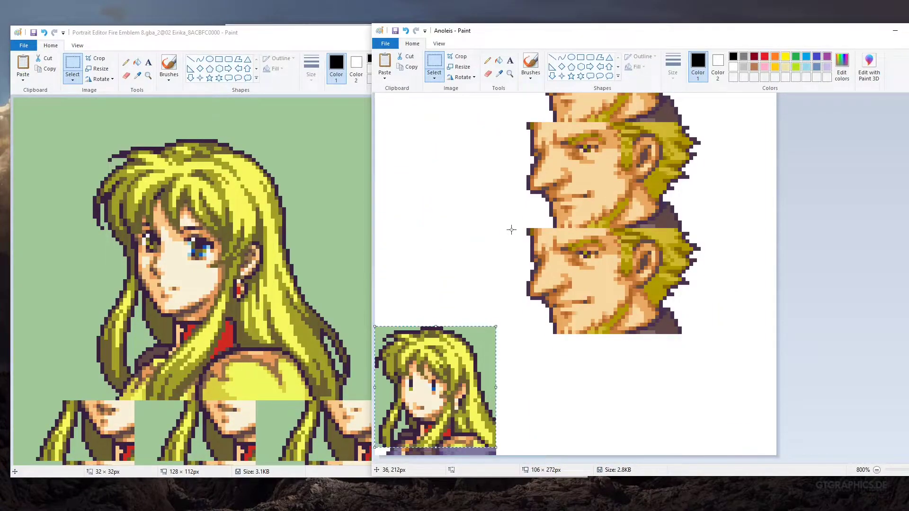
{"action": "key", "text": "Down"}
{"action": "key", "text": "Down"}
{"action": "left_click", "coordinate": [511, 230]}
- Copy a 65 × 28 px strip of the large portrait's face over the first head frame below the face frames
{"action": "scroll", "coordinate": [511, 230], "scroll_direction": "up", "scroll_amount": 10}
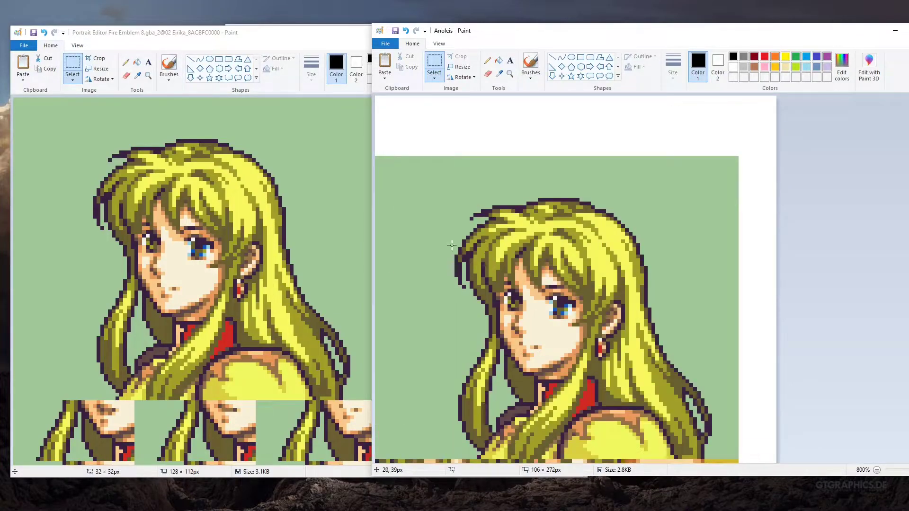
{"action": "left_click_drag", "start_coordinate": [450, 281], "coordinate": [695, 386]}
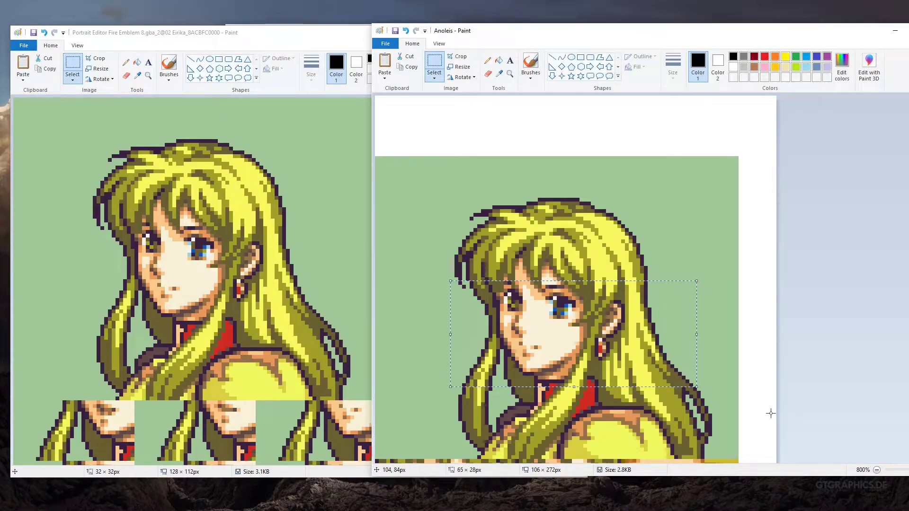
{"action": "scroll", "coordinate": [738, 405], "scroll_direction": "down", "scroll_amount": 6}
{"action": "left_click", "coordinate": [603, 310]}
{"action": "key", "text": "ctrl+v"}
{"action": "left_click_drag", "start_coordinate": [513, 169], "coordinate": [599, 389]}
{"action": "scroll", "coordinate": [492, 218], "scroll_direction": "down", "scroll_amount": 5}
{"action": "left_click_drag", "start_coordinate": [549, 226], "coordinate": [546, 226]}
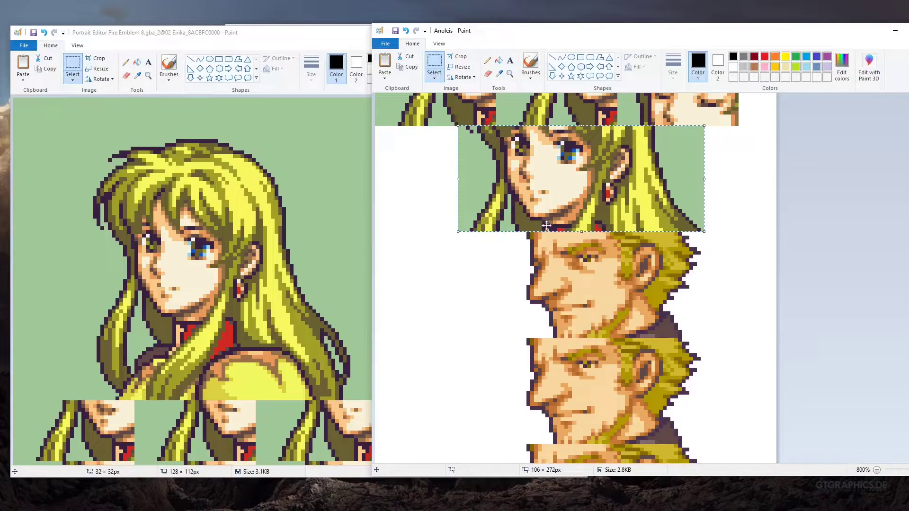
- Paste the same face strip over the remaining three head frames, stacked directly beneath the first one
{"action": "key", "text": "ctrl+v"}
{"action": "left_click_drag", "start_coordinate": [444, 109], "coordinate": [529, 247]}
{"action": "left_click", "coordinate": [460, 166]}
{"action": "scroll", "coordinate": [459, 164], "scroll_direction": "down", "scroll_amount": 3}
{"action": "key", "text": "ctrl+v"}
{"action": "left_click_drag", "start_coordinate": [438, 143], "coordinate": [522, 204]}
{"action": "key", "text": "ctrl+v"}
{"action": "left_click_drag", "start_coordinate": [429, 146], "coordinate": [515, 314]}
{"action": "left_click", "coordinate": [508, 244]}
{"action": "scroll", "coordinate": [496, 213], "scroll_direction": "down", "scroll_amount": 2}
{"action": "scroll", "coordinate": [494, 203], "scroll_direction": "up", "scroll_amount": 7}
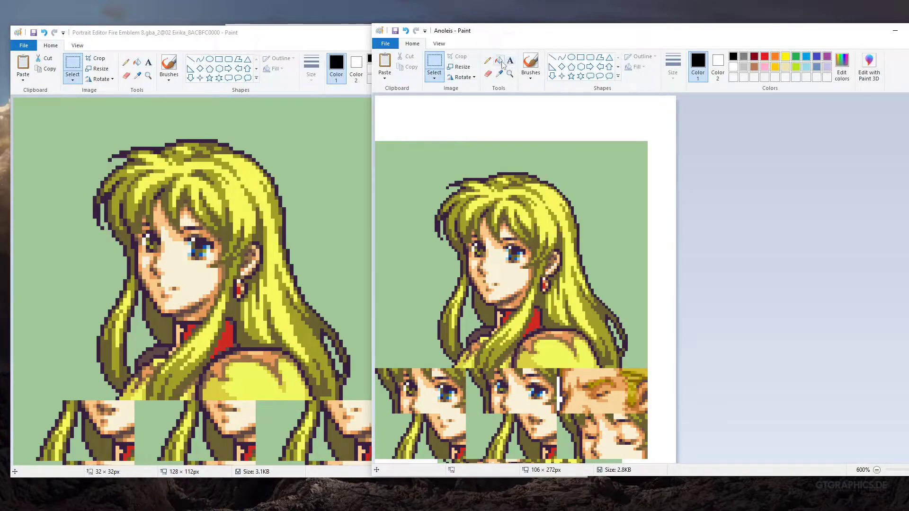
- Close the source portrait image, and close the Anoleis sheet saving its changes
{"action": "key", "text": "alt+Tab"}
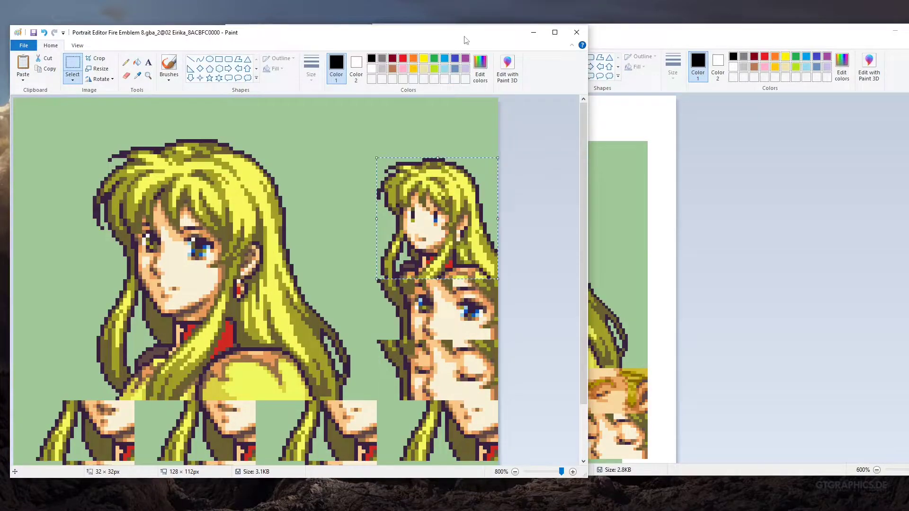
{"action": "left_click", "coordinate": [576, 32]}
{"action": "left_click", "coordinate": [302, 274]}
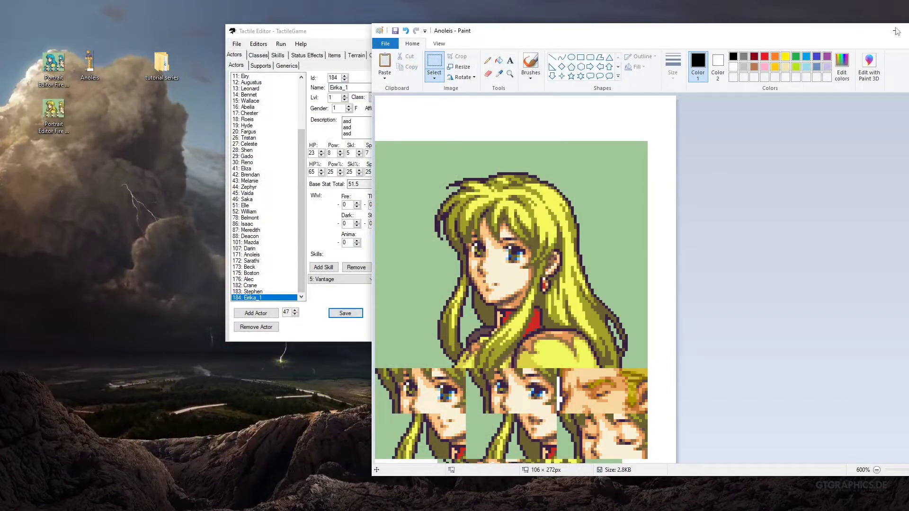
{"action": "left_click_drag", "start_coordinate": [864, 28], "coordinate": [705, 30]}
{"action": "left_click", "coordinate": [777, 32]}
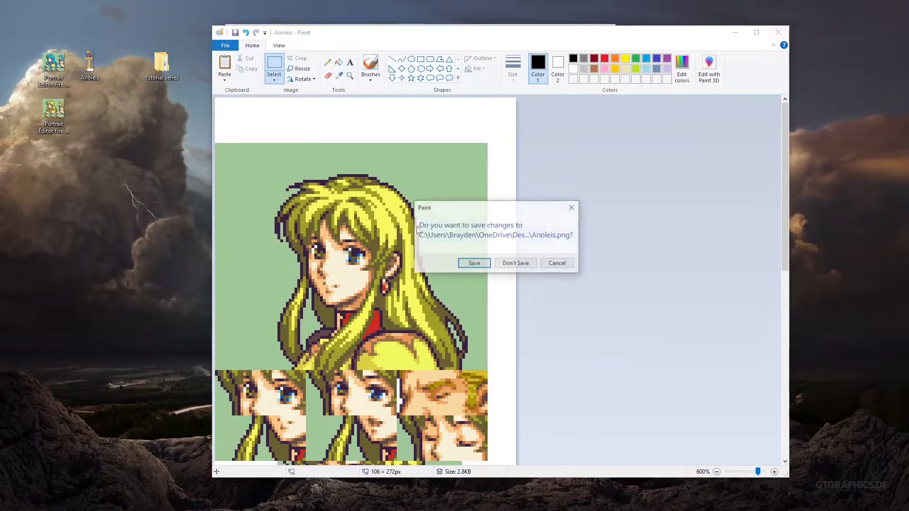
{"action": "left_click", "coordinate": [471, 264]}
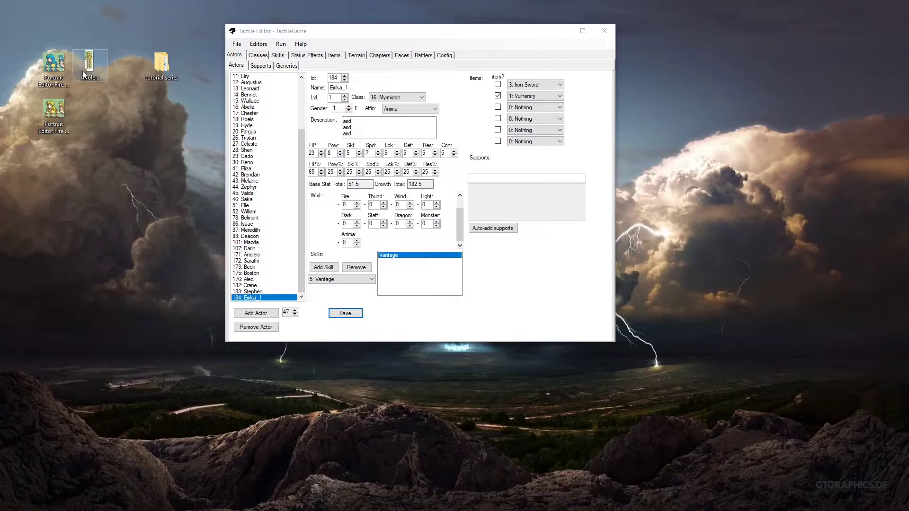
- Rename the Anoleis image file on the desktop as Eirika
{"action": "right_click", "coordinate": [83, 74]}
{"action": "left_click", "coordinate": [148, 342]}
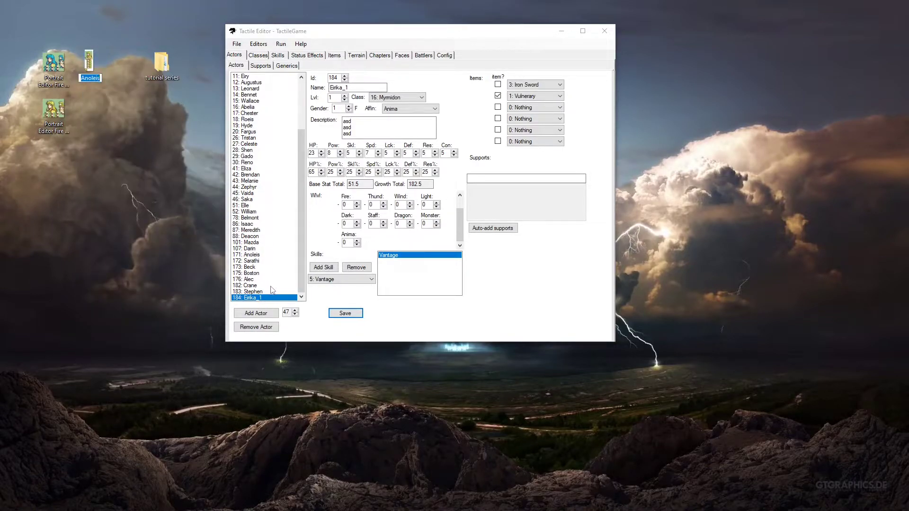
{"action": "type", "text": "Eirika"}
{"action": "key", "text": "BackSpace"}
{"action": "key", "text": "Return"}
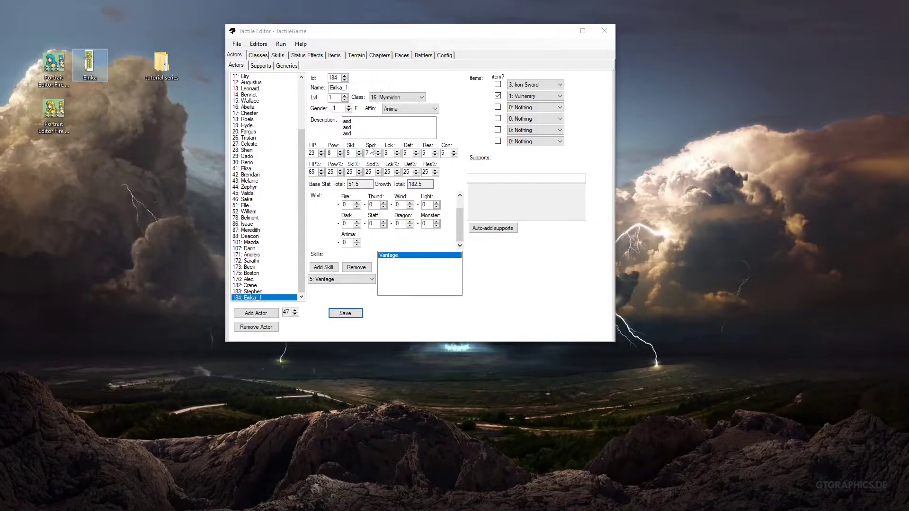
- Switch to Tactile Editor, change the actor's name to Eirika, start saving and decline overwriting the data
{"action": "left_click", "coordinate": [358, 87]}
{"action": "key", "text": "BackSpace"}
{"action": "key", "text": "BackSpace"}
{"action": "left_click", "coordinate": [345, 313]}
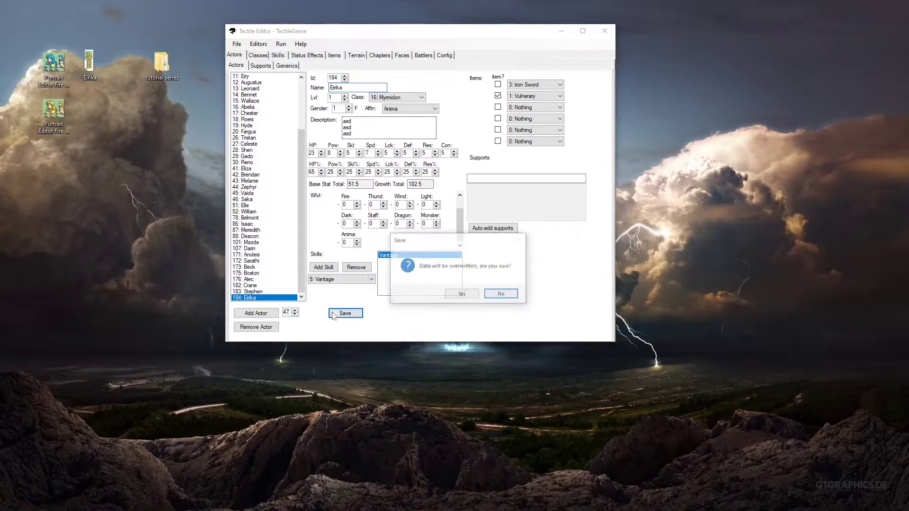
{"action": "left_click", "coordinate": [502, 294]}
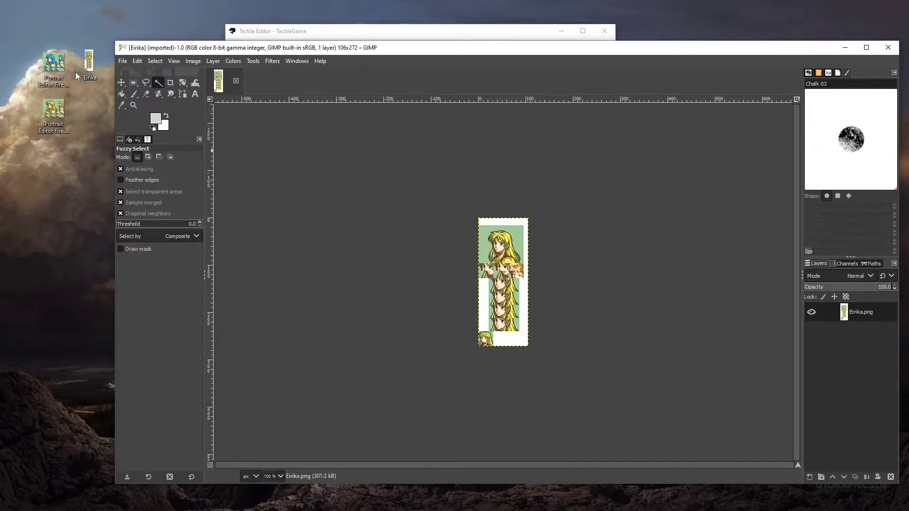
- In GIMP, select the white margin around the large portrait with Fuzzy Select, add an alpha channel to the layer and clear the margin
{"action": "scroll", "coordinate": [510, 235], "scroll_direction": "up", "scroll_amount": 5}
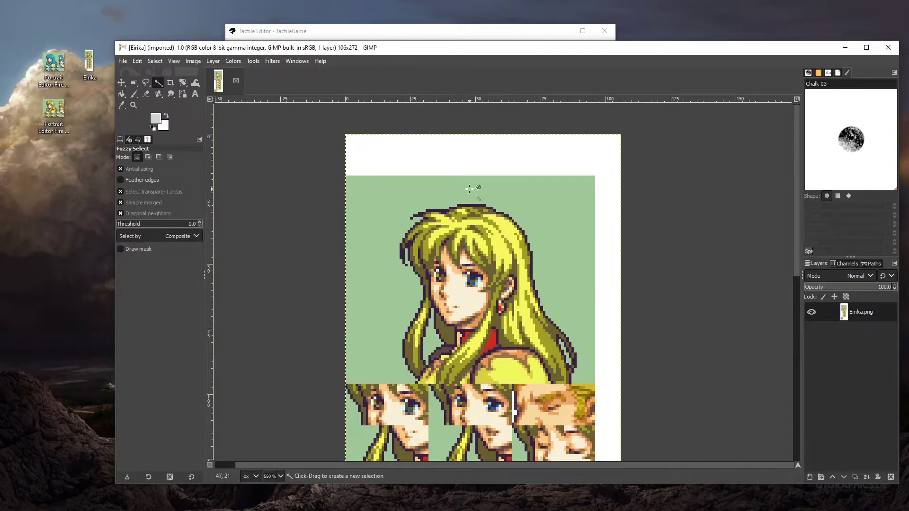
{"action": "scroll", "coordinate": [469, 189], "scroll_direction": "up", "scroll_amount": 1}
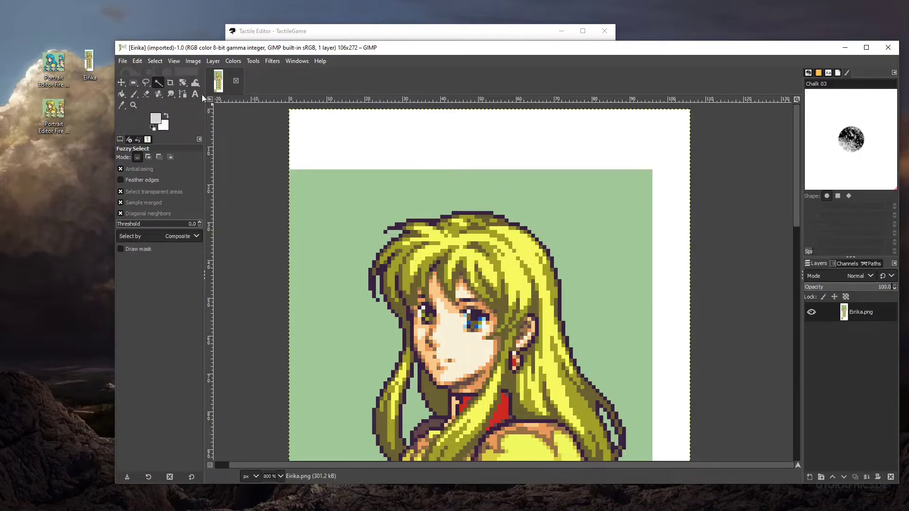
{"action": "left_click", "coordinate": [323, 125]}
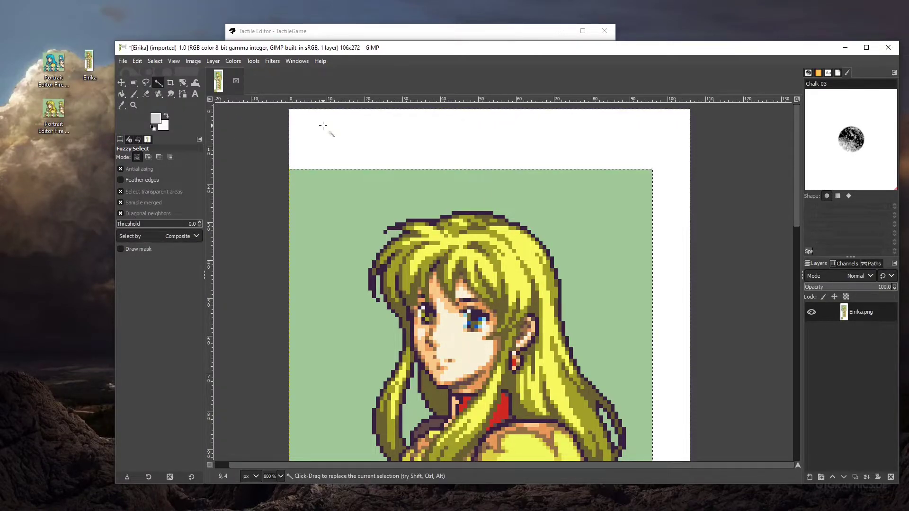
{"action": "left_click", "coordinate": [210, 61]}
{"action": "left_click", "coordinate": [387, 154]}
{"action": "key", "text": "Delete"}
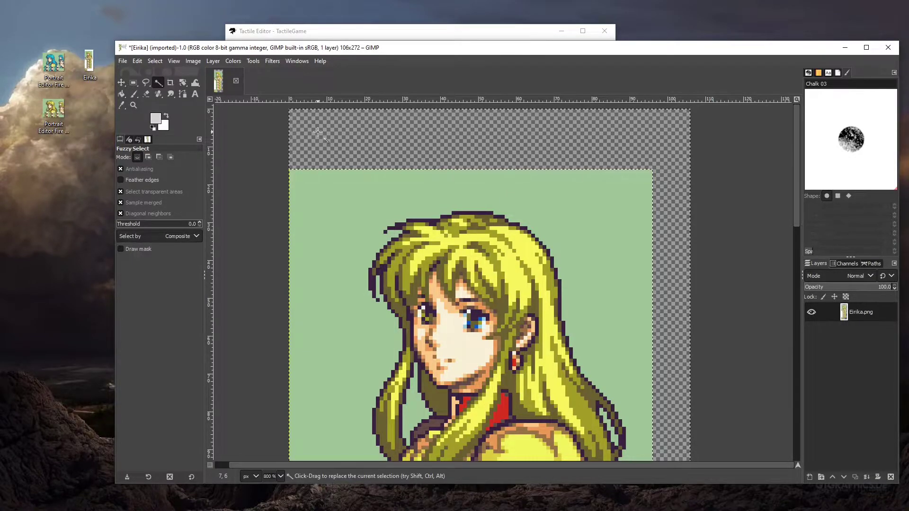
- Undo the deletion of the white margin, review the layer's transparency options, and clear the margin again
{"action": "key", "text": "ctrl+z"}
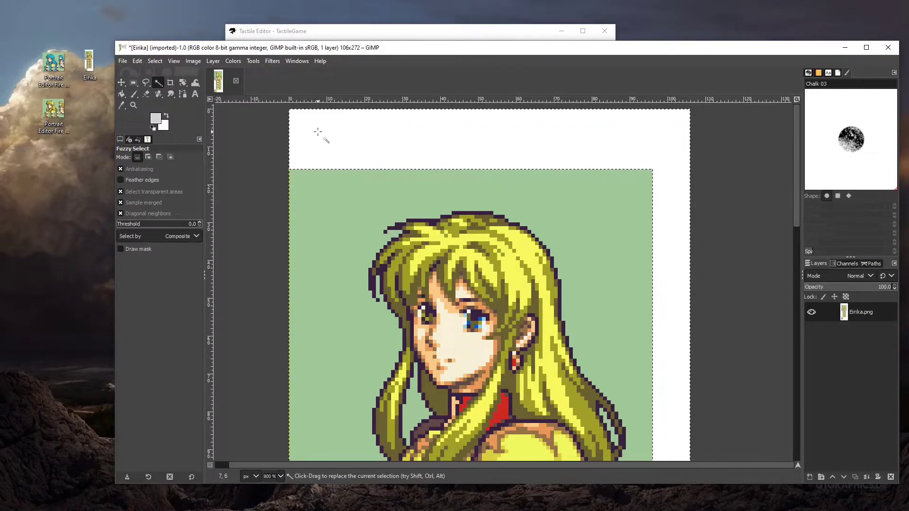
{"action": "left_click", "coordinate": [212, 62]}
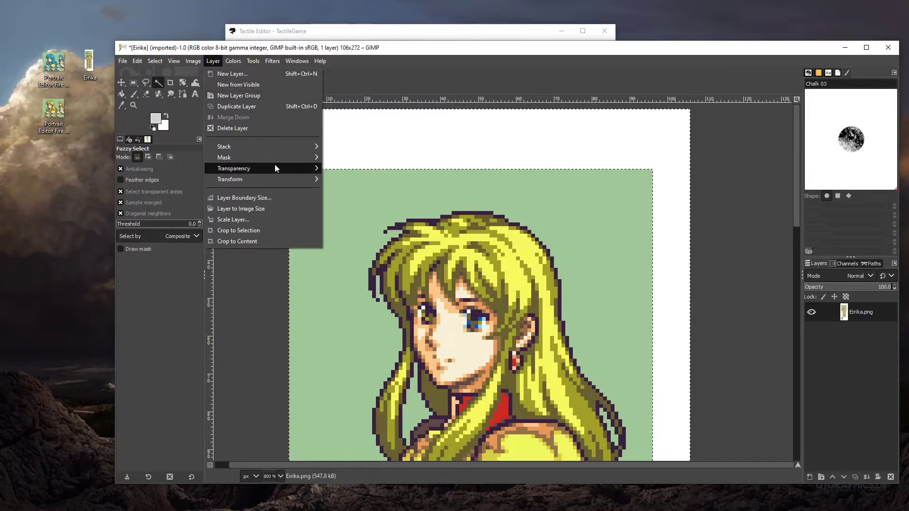
{"action": "mouse_move", "coordinate": [308, 168]}
{"action": "left_click", "coordinate": [344, 135]}
{"action": "key", "text": "Delete"}
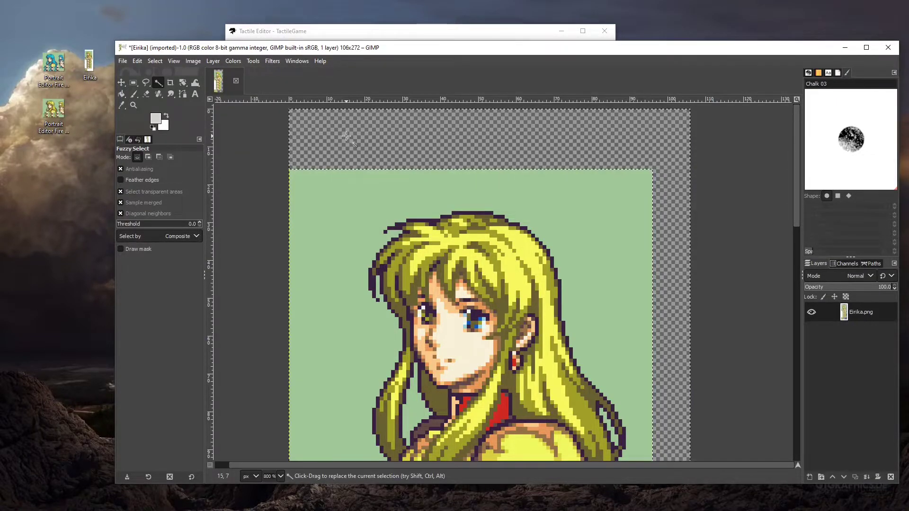
- Clear the green background around the large portrait, including the gaps enclosed by the hair strands on both sides
{"action": "left_click", "coordinate": [359, 188]}
{"action": "key", "text": "Delete"}
{"action": "scroll", "coordinate": [411, 261], "scroll_direction": "down", "scroll_amount": 1}
{"action": "left_click", "coordinate": [413, 325]}
{"action": "key", "text": "Delete"}
{"action": "left_click", "coordinate": [600, 328]}
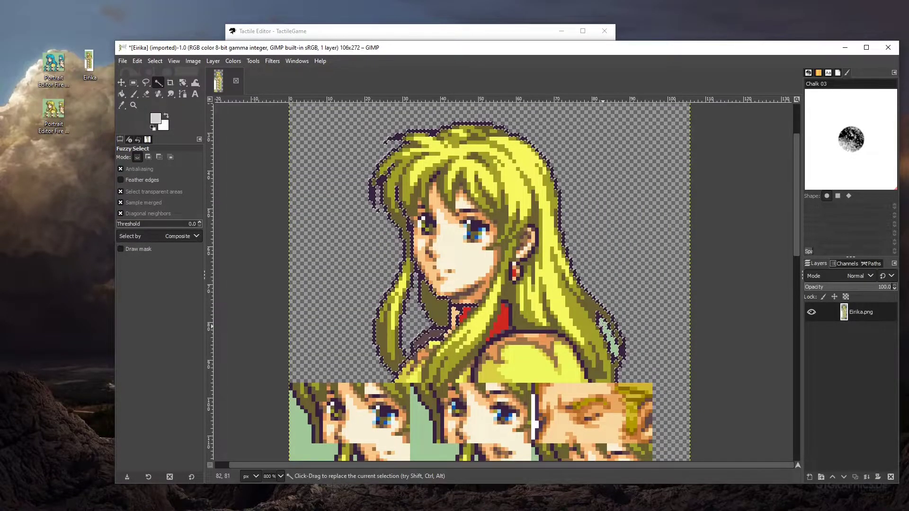
{"action": "key", "text": "Delete"}
{"action": "scroll", "coordinate": [530, 263], "scroll_direction": "up", "scroll_amount": 2}
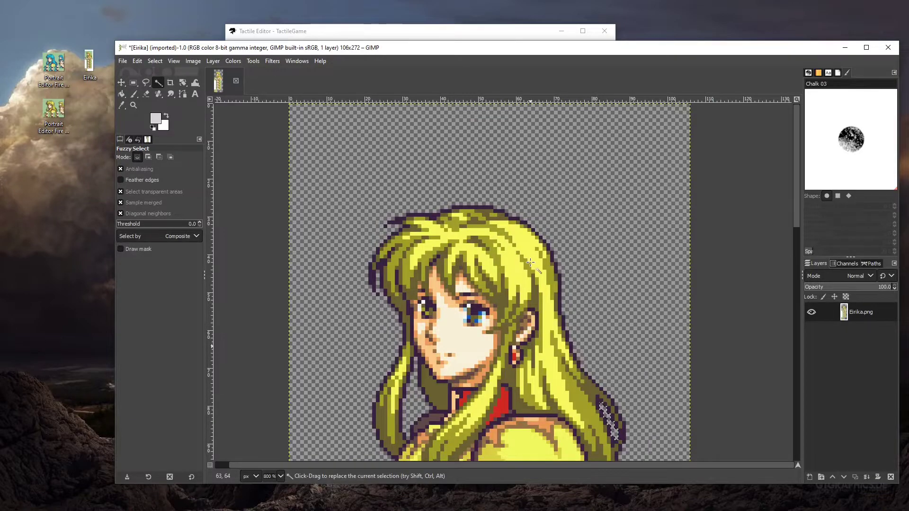
- Clear the green background patches in the face frames below the large portrait and the white sliver beside the third upper frame
{"action": "scroll", "coordinate": [426, 274], "scroll_direction": "down", "scroll_amount": 6}
{"action": "scroll", "coordinate": [299, 285], "scroll_direction": "up", "scroll_amount": 2}
{"action": "left_click", "coordinate": [300, 285]}
{"action": "key", "text": "Delete"}
{"action": "left_click", "coordinate": [430, 288]}
{"action": "key", "text": "Delete"}
{"action": "left_click", "coordinate": [481, 305]}
{"action": "key", "text": "Delete"}
{"action": "left_click", "coordinate": [534, 306]}
{"action": "key", "text": "Delete"}
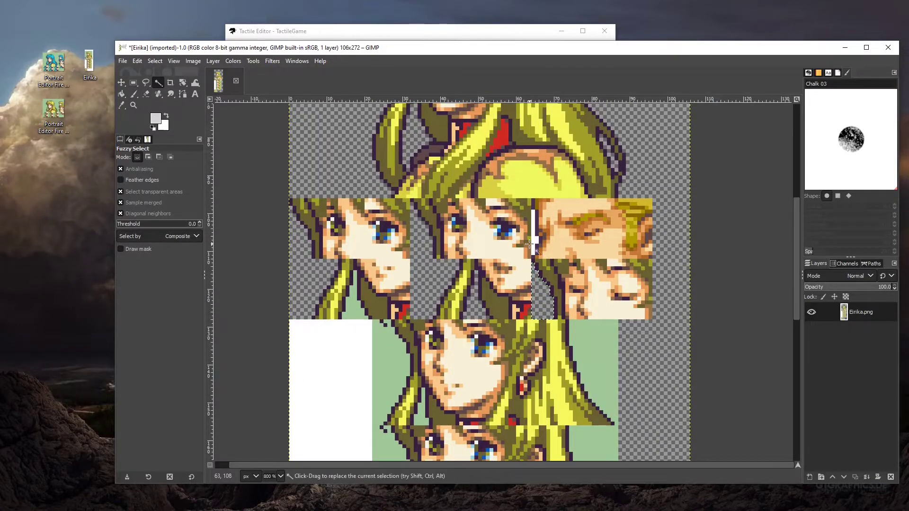
{"action": "left_click", "coordinate": [533, 236]}
{"action": "scroll", "coordinate": [579, 297], "scroll_direction": "down", "scroll_amount": 3}
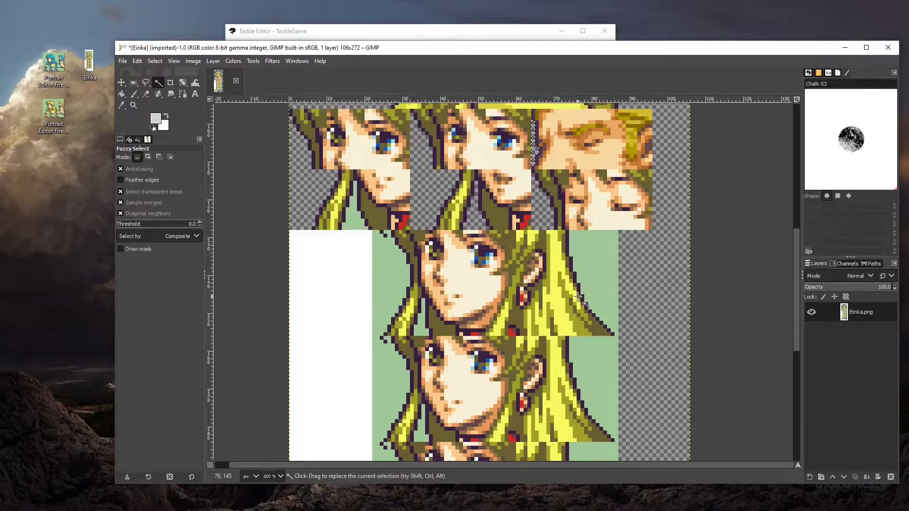
- Clear the green background on both sides of the stacked head frames and the white area to their left
{"action": "left_click", "coordinate": [597, 282]}
{"action": "key", "text": "Delete"}
{"action": "left_click", "coordinate": [388, 284]}
{"action": "key", "text": "Delete"}
{"action": "left_click", "coordinate": [325, 290]}
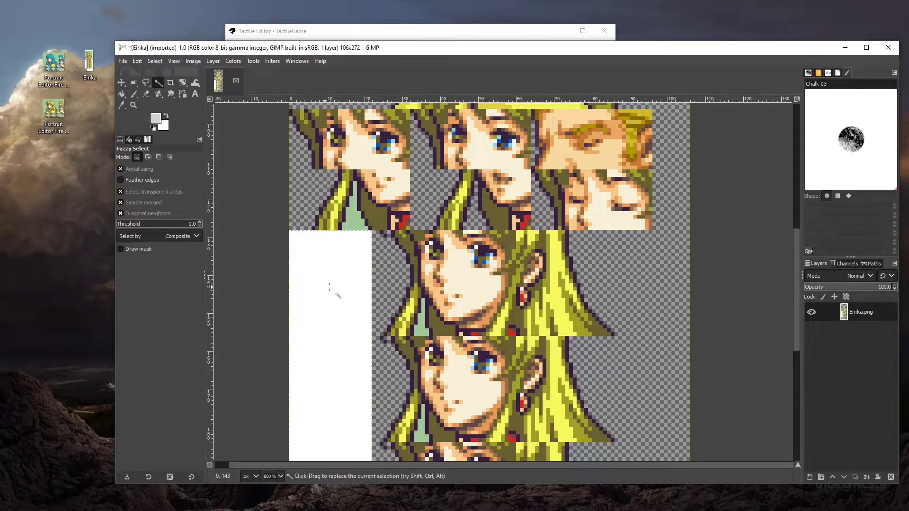
{"action": "key", "text": "Delete"}
- Clear the small green gaps between the face and the hair lock in the stacked head frames
{"action": "left_click", "coordinate": [417, 324]}
{"action": "scroll", "coordinate": [416, 325], "scroll_direction": "down", "scroll_amount": 5}
{"action": "key", "text": "Delete"}
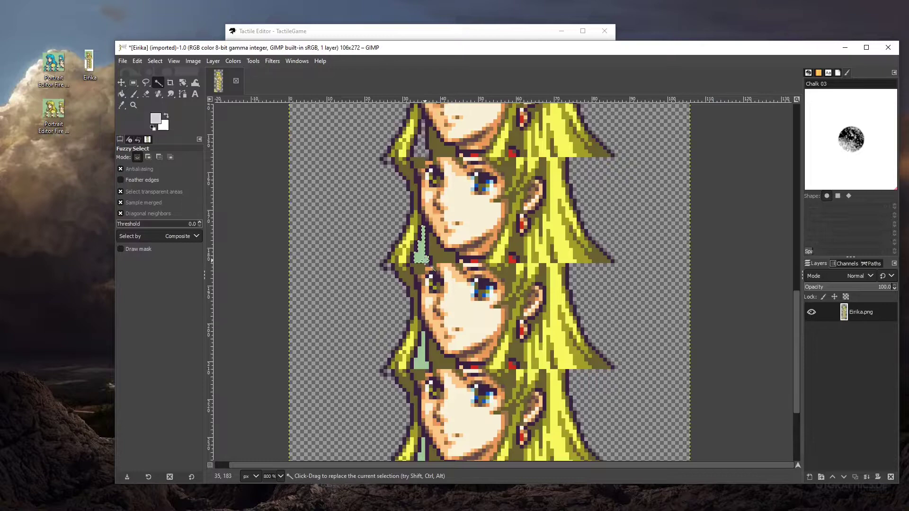
{"action": "scroll", "coordinate": [422, 260], "scroll_direction": "down", "scroll_amount": 1}
{"action": "left_click", "coordinate": [422, 262]}
{"action": "key", "text": "Delete"}
{"action": "scroll", "coordinate": [423, 261], "scroll_direction": "down", "scroll_amount": 2}
{"action": "left_click", "coordinate": [420, 326]}
{"action": "key", "text": "Delete"}
- Clear the green background around the small portrait at the bottom of the sheet, including the gap beside its neck
{"action": "left_click", "coordinate": [291, 358]}
{"action": "key", "text": "Delete"}
{"action": "left_click", "coordinate": [302, 407]}
{"action": "key", "text": "Delete"}
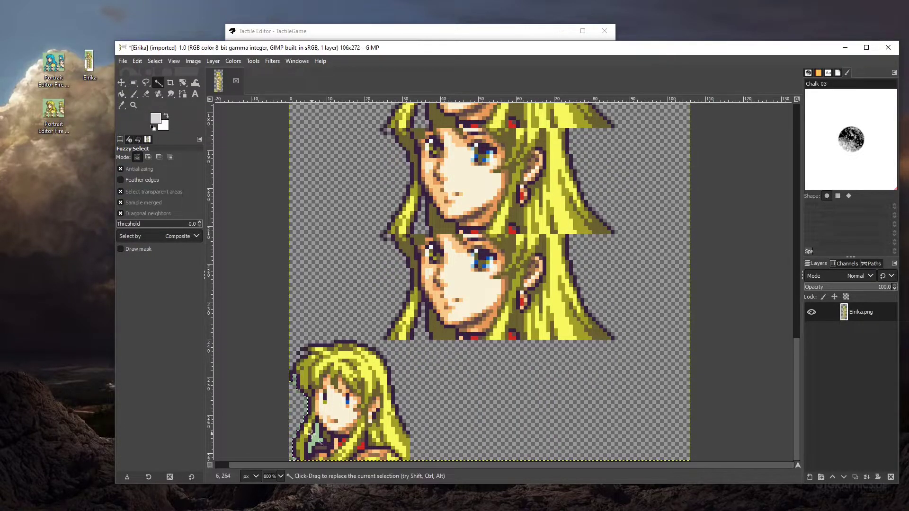
{"action": "left_click", "coordinate": [315, 436]}
{"action": "key", "text": "Delete"}
- Open the recoloured source portrait in Paint, copy its 32 × 16 px closed-eyes frame, and close Paint
{"action": "scroll", "coordinate": [432, 326], "scroll_direction": "up", "scroll_amount": 5}
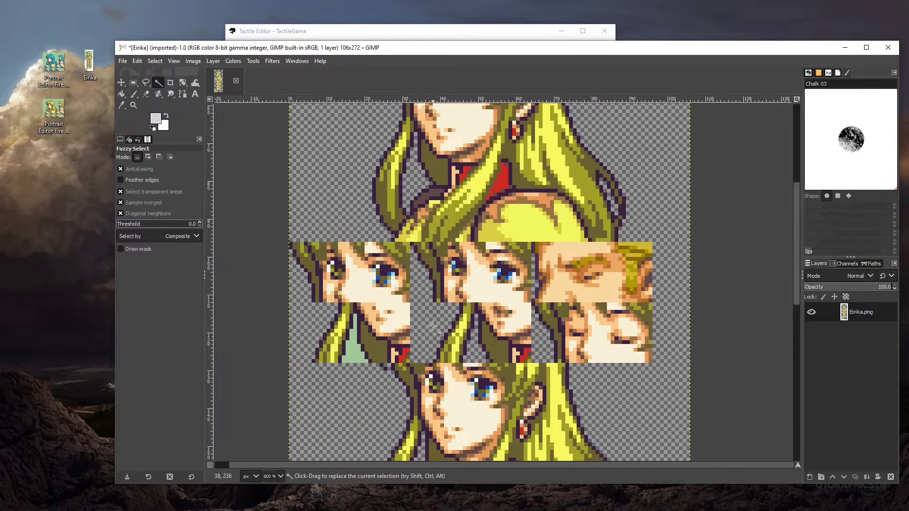
{"action": "left_click", "coordinate": [52, 108]}
{"action": "double_click", "coordinate": [52, 108]}
{"action": "scroll", "coordinate": [487, 246], "scroll_direction": "up", "scroll_amount": 7}
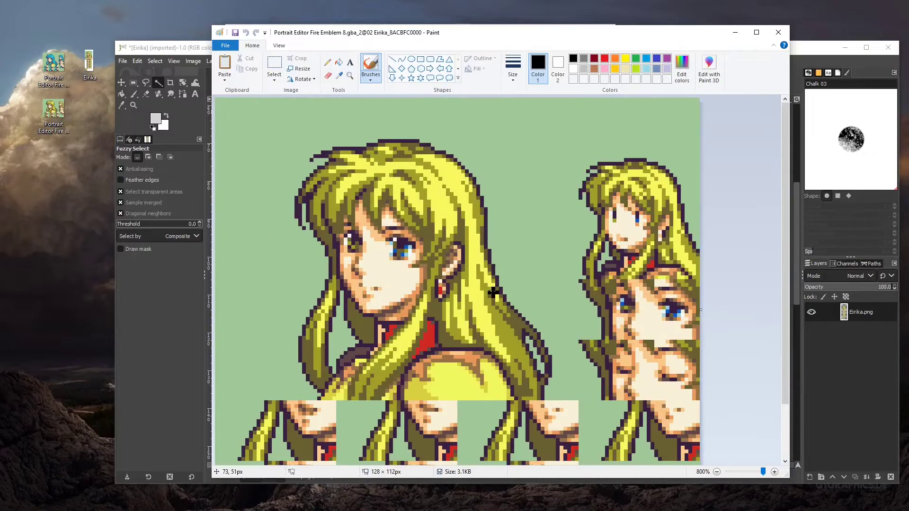
{"action": "scroll", "coordinate": [331, 454], "scroll_direction": "down", "scroll_amount": 3}
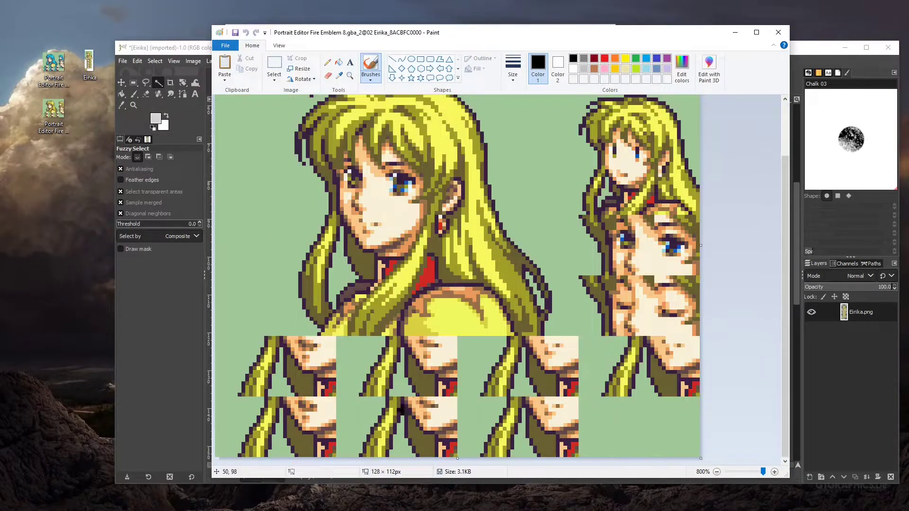
{"action": "left_click", "coordinate": [277, 67]}
{"action": "left_click_drag", "start_coordinate": [580, 277], "coordinate": [707, 337]}
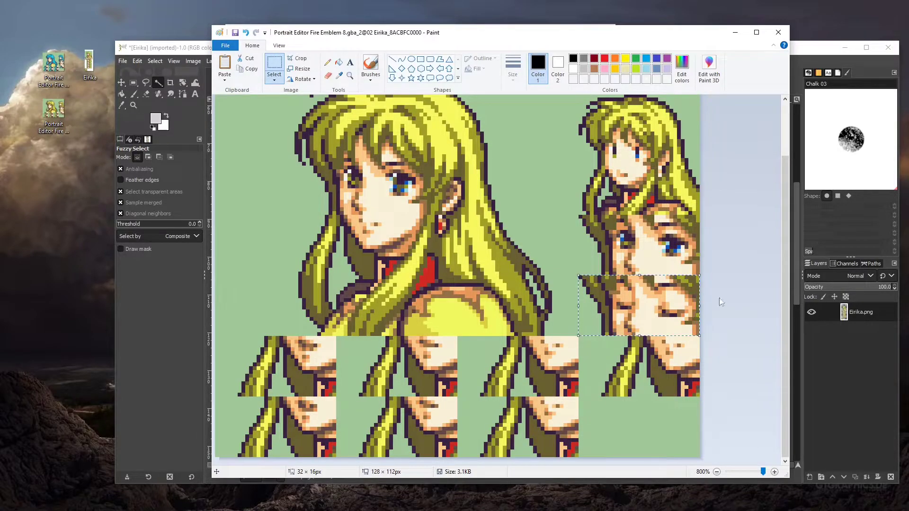
{"action": "left_click", "coordinate": [786, 33]}
{"action": "key", "text": "ctrl+v"}
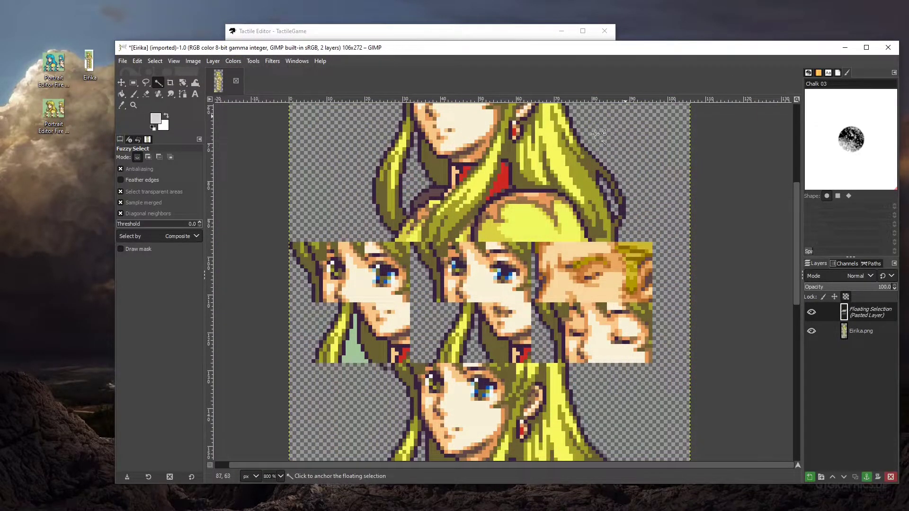
{"action": "left_click", "coordinate": [570, 198]}
{"action": "left_click", "coordinate": [572, 216]}
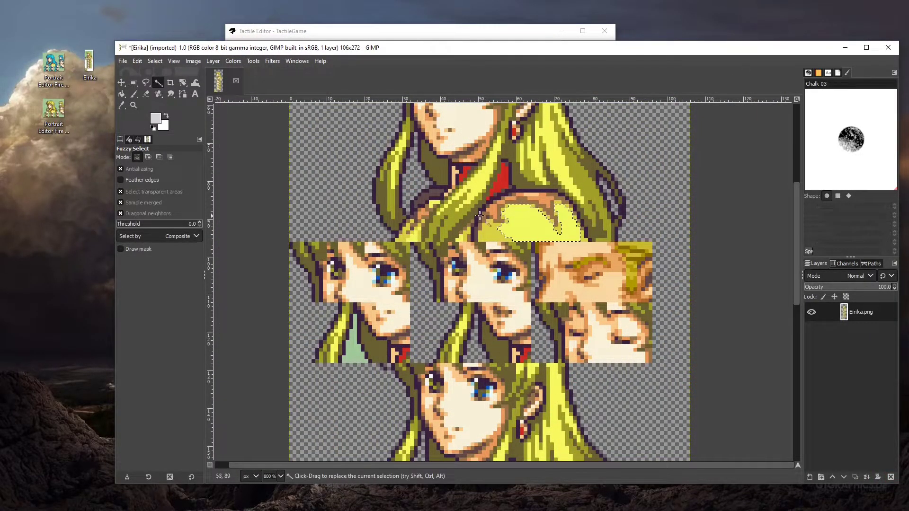
- Paste the closed-eyes frame into the sheet and move it exactly over the third upper face frame
{"action": "left_click", "coordinate": [122, 82]}
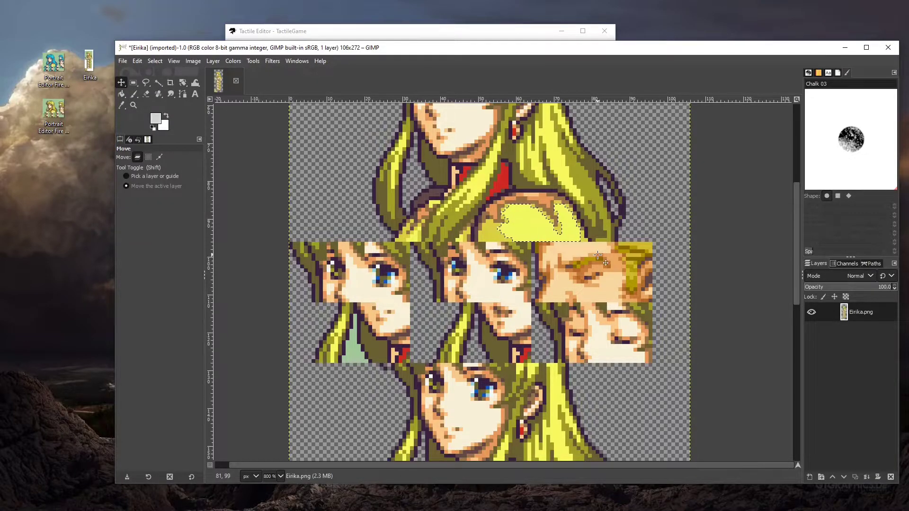
{"action": "key", "text": "ctrl+v"}
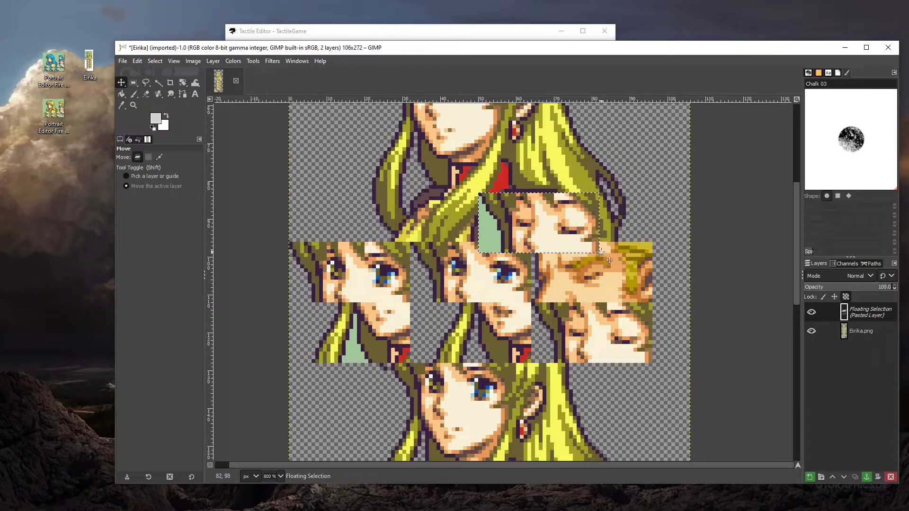
{"action": "key", "text": "Down"}
{"action": "key", "text": "Right"}
{"action": "key", "text": "Down"}
{"action": "key", "text": "Right"}
{"action": "key", "text": "Down"}
{"action": "key", "text": "Right"}
{"action": "key", "text": "Down"}
{"action": "key", "text": "Right"}
{"action": "key", "text": "Down"}
{"action": "key", "text": "Right"}
{"action": "key", "text": "Down"}
{"action": "key", "text": "Right"}
{"action": "key", "text": "Down"}
{"action": "key", "text": "Right"}
{"action": "key", "text": "Down"}
{"action": "key", "text": "Right"}
{"action": "key", "text": "Down"}
{"action": "key", "text": "Right"}
{"action": "key", "text": "Down"}
{"action": "key", "text": "Right"}
{"action": "key", "text": "Down"}
{"action": "key", "text": "Right"}
{"action": "key", "text": "Down"}
{"action": "key", "text": "Right"}
{"action": "key", "text": "Down"}
{"action": "key", "text": "Right"}
{"action": "key", "text": "Right"}
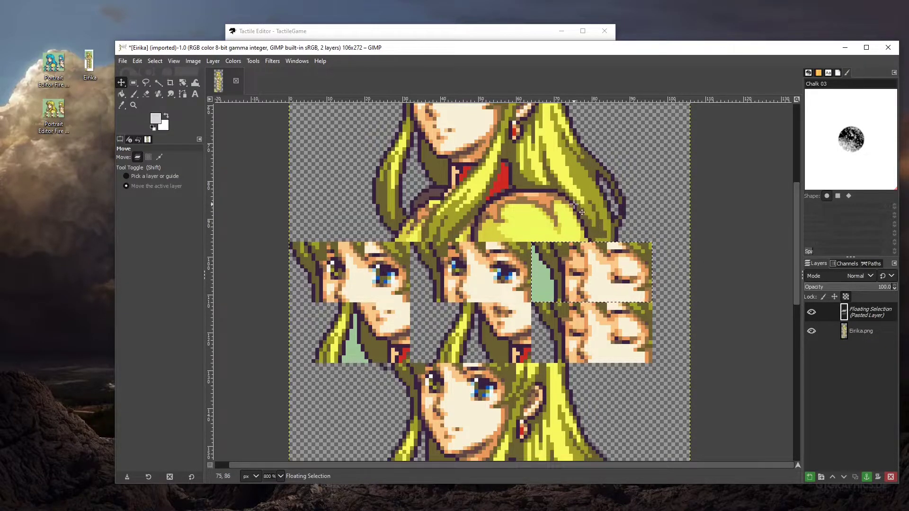
- Anchor the pasted eyes, then clear the green behind them and the green gap in the first lower face frame
{"action": "left_click", "coordinate": [158, 82]}
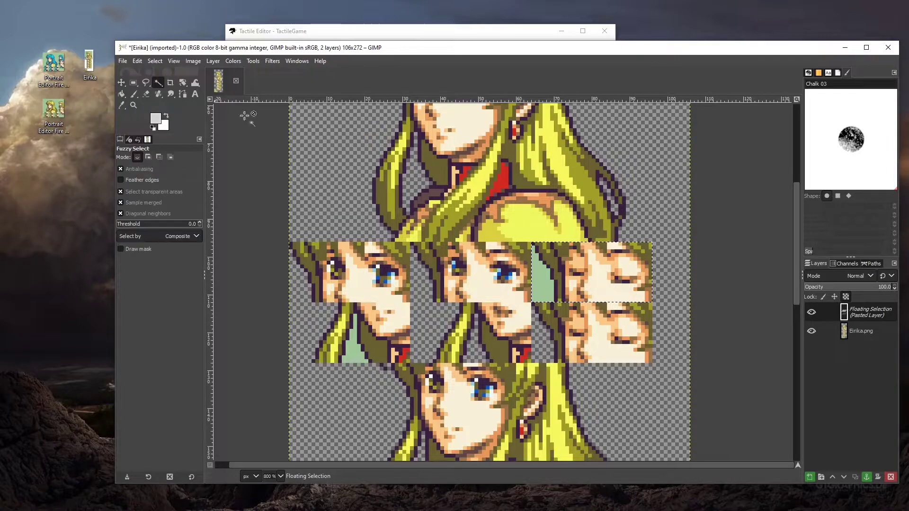
{"action": "left_click", "coordinate": [542, 347]}
{"action": "left_click", "coordinate": [542, 284]}
{"action": "key", "text": "Delete"}
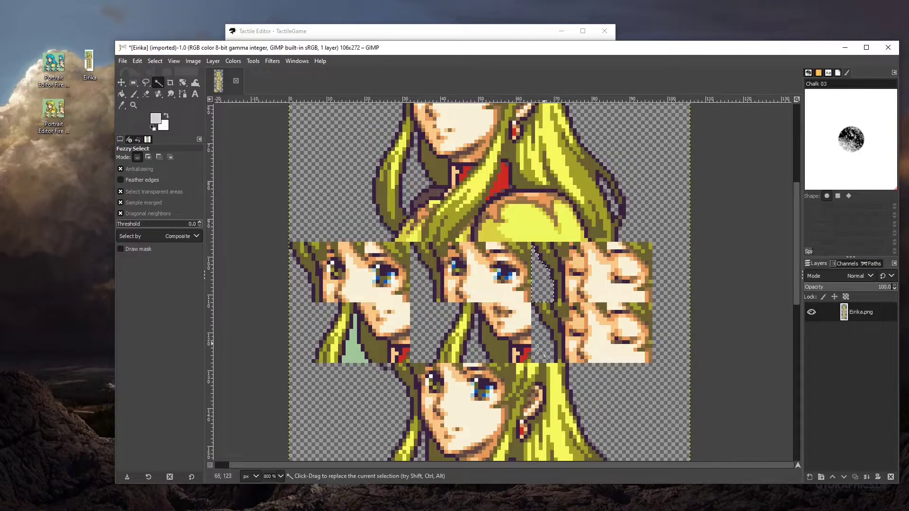
{"action": "left_click", "coordinate": [358, 353]}
{"action": "key", "text": "Delete"}
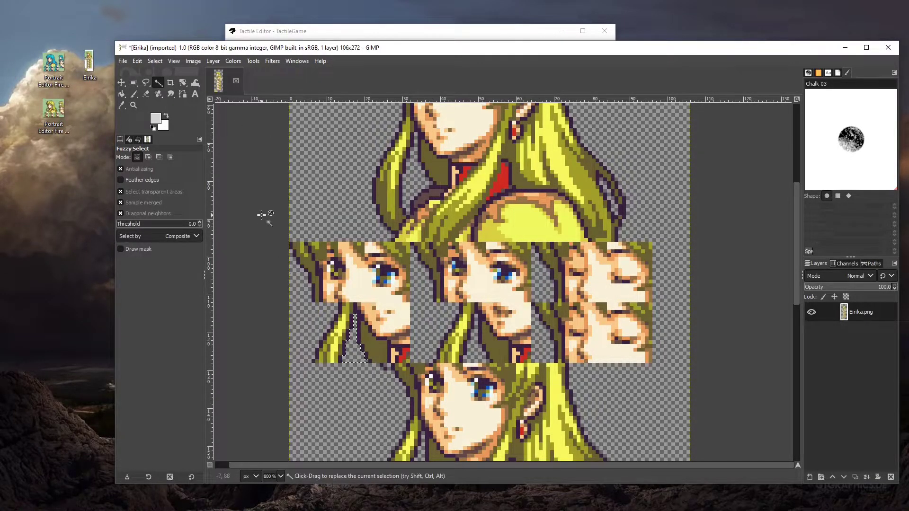
- Reopen the source portrait in Paint, copy the second mouth frame of the upper mouth row, and close Paint
{"action": "double_click", "coordinate": [53, 112]}
{"action": "scroll", "coordinate": [365, 278], "scroll_direction": "up", "scroll_amount": 7}
{"action": "scroll", "coordinate": [417, 302], "scroll_direction": "down", "scroll_amount": 2}
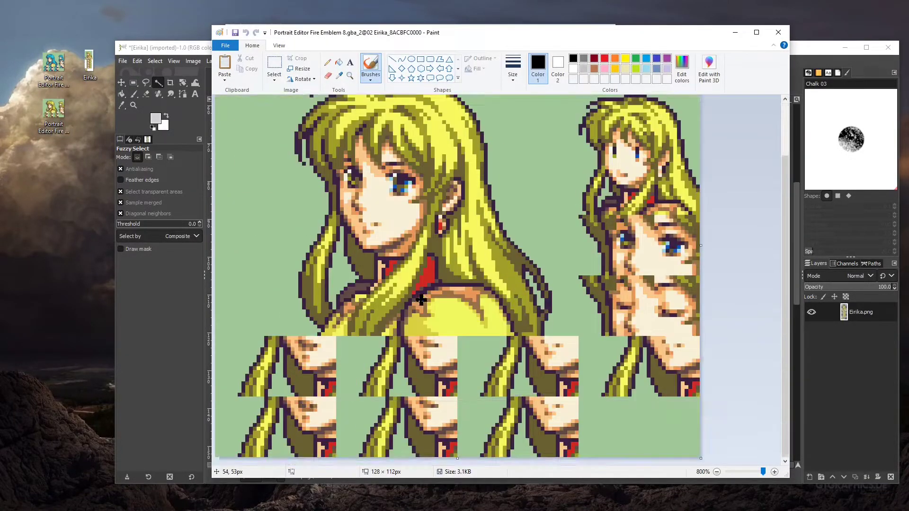
{"action": "left_click", "coordinate": [274, 68]}
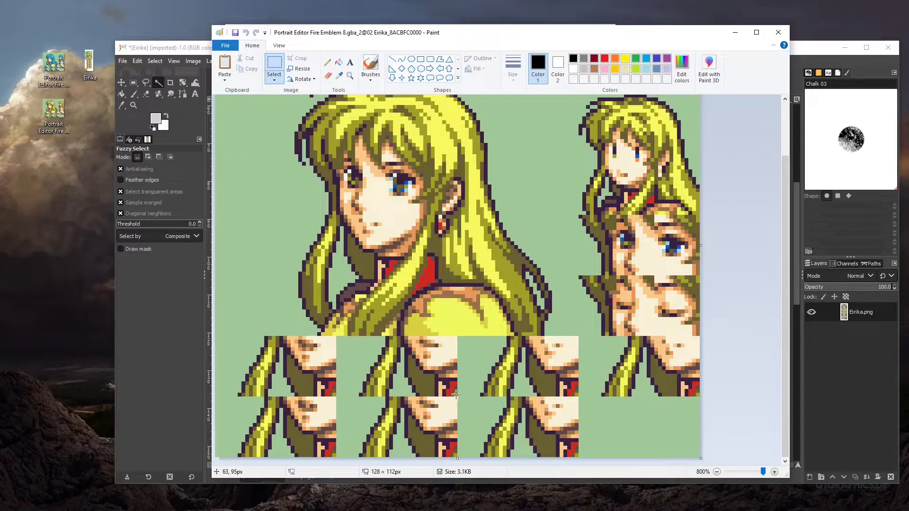
{"action": "left_click_drag", "start_coordinate": [456, 395], "coordinate": [338, 337]}
{"action": "left_click", "coordinate": [777, 32]}
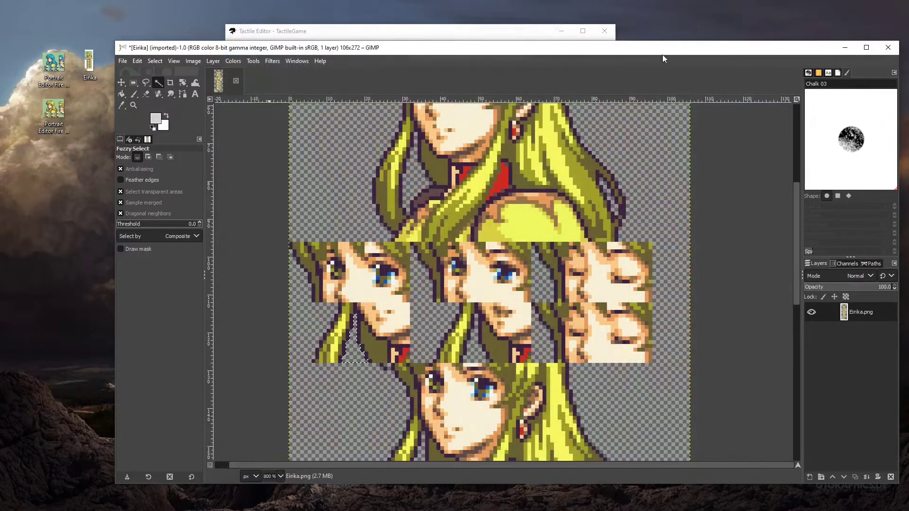
- Clear the selection, paste the copied mouth frame into the sheet and move it exactly over the third lower face frame
{"action": "key", "text": "ctrl+shift+a"}
{"action": "left_click", "coordinate": [573, 272]}
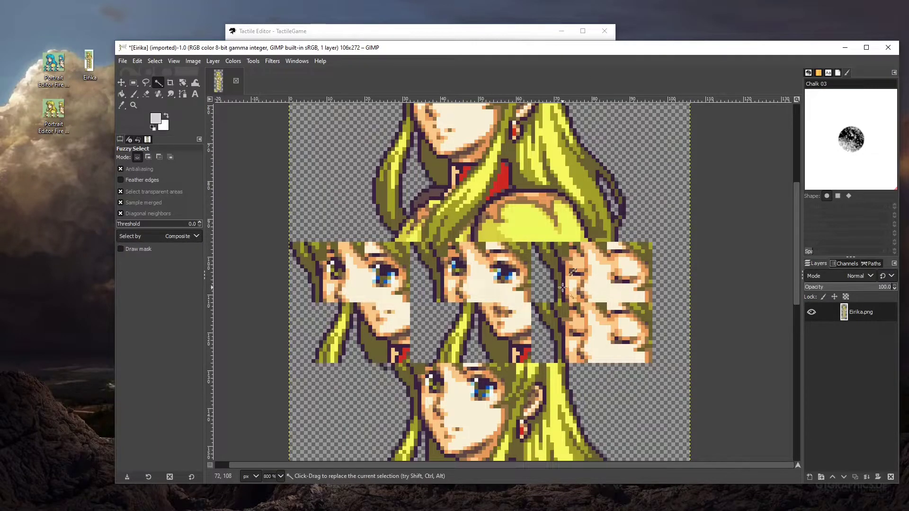
{"action": "key", "text": "ctrl+v"}
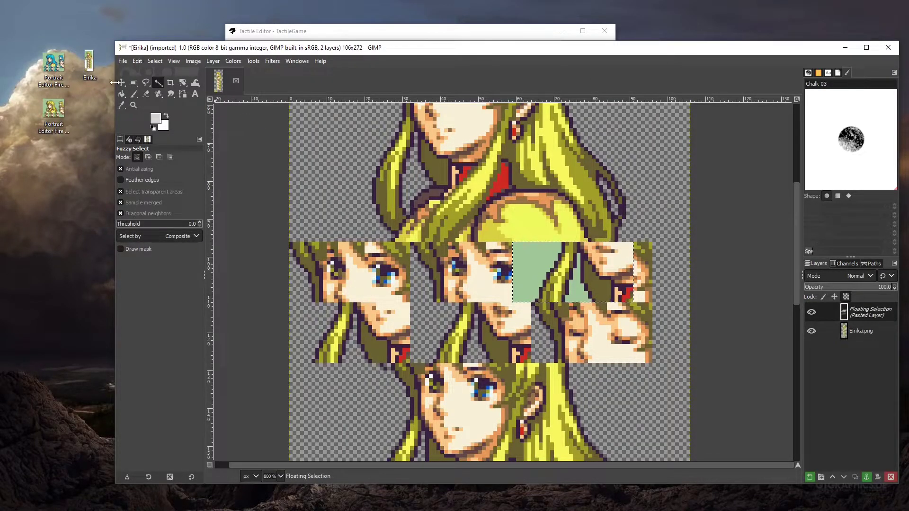
{"action": "left_click", "coordinate": [121, 82]}
{"action": "left_click_drag", "start_coordinate": [279, 201], "coordinate": [451, 270]}
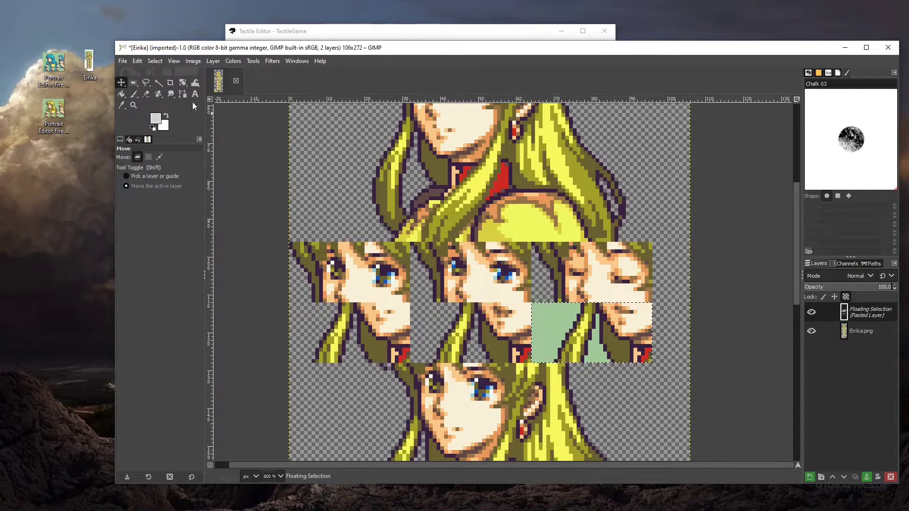
- Anchor the pasted mouth frame, then clear both green areas around its hair strand to transparency with Fuzzy Select
{"action": "left_click", "coordinate": [158, 83]}
{"action": "left_click", "coordinate": [541, 304]}
{"action": "left_click", "coordinate": [550, 321]}
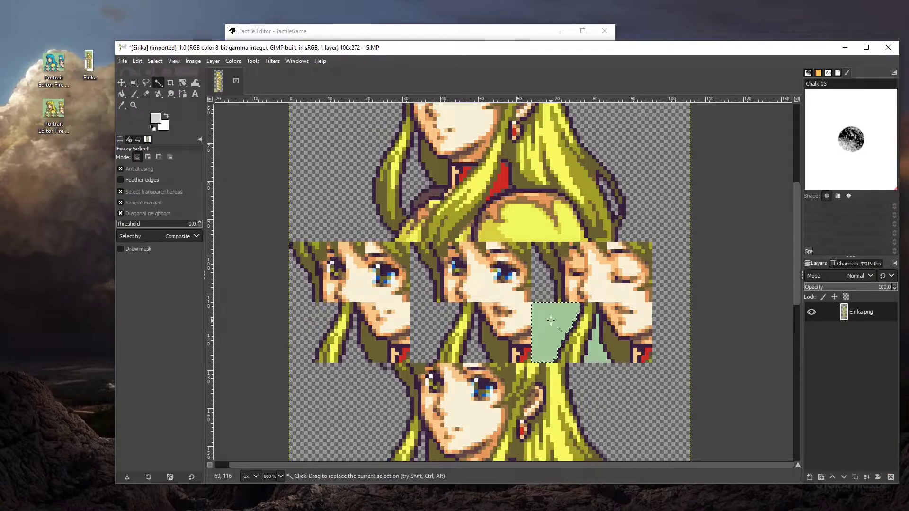
{"action": "key", "text": "Delete"}
{"action": "left_click", "coordinate": [593, 348]}
{"action": "key", "text": "Delete"}
- Export the sheet over the existing Eirika.png on the Desktop, with Save gamma and Save layer offset enabled
{"action": "scroll", "coordinate": [593, 348], "scroll_direction": "down", "scroll_amount": 10}
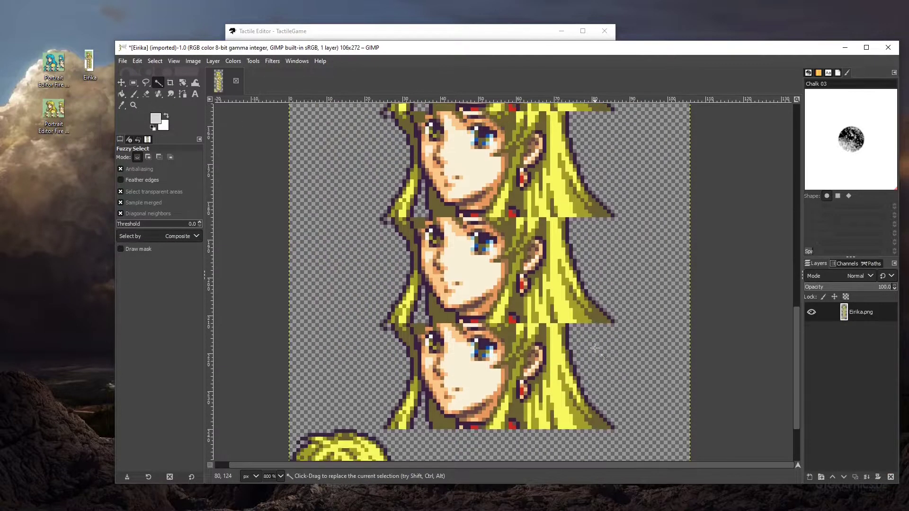
{"action": "left_click", "coordinate": [122, 61]}
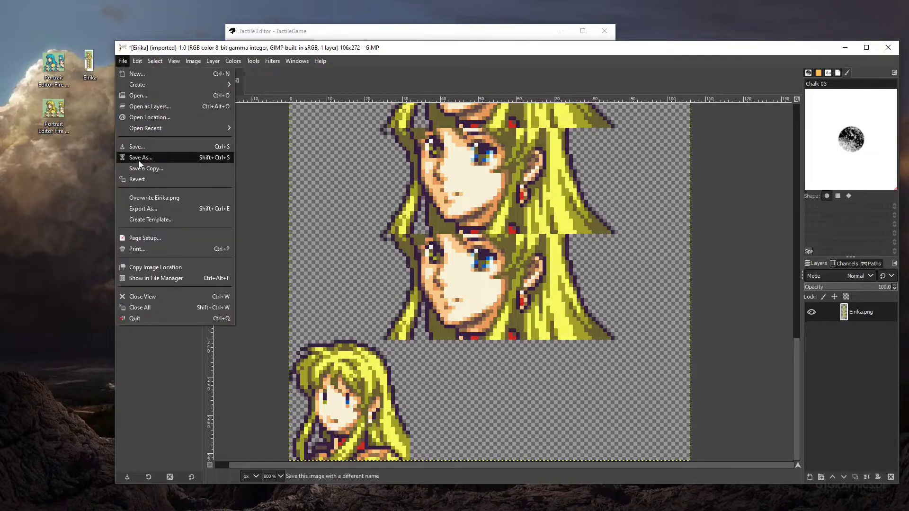
{"action": "left_click", "coordinate": [164, 207]}
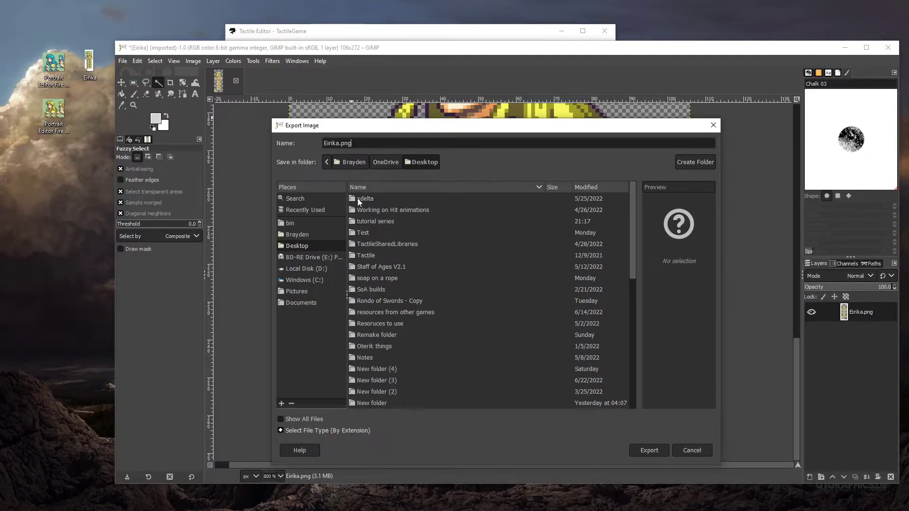
{"action": "left_click", "coordinate": [638, 449]}
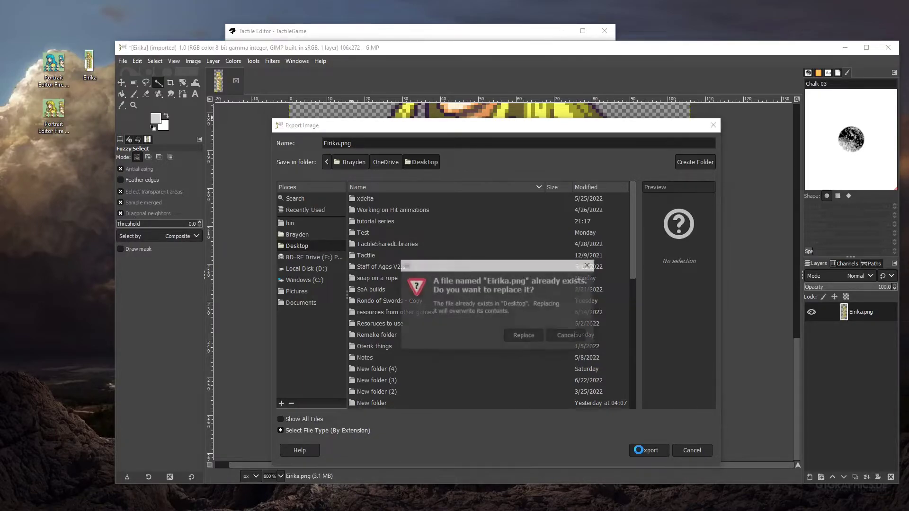
{"action": "left_click", "coordinate": [508, 337]}
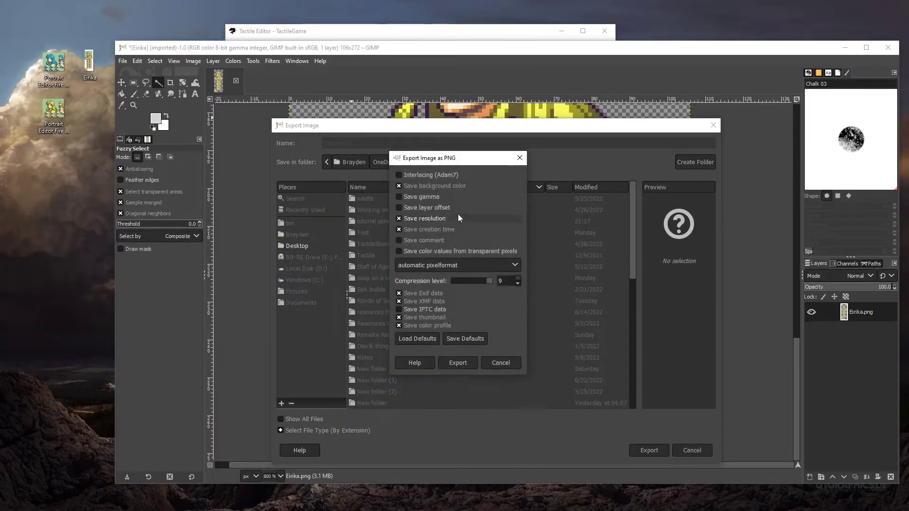
{"action": "left_click", "coordinate": [442, 197]}
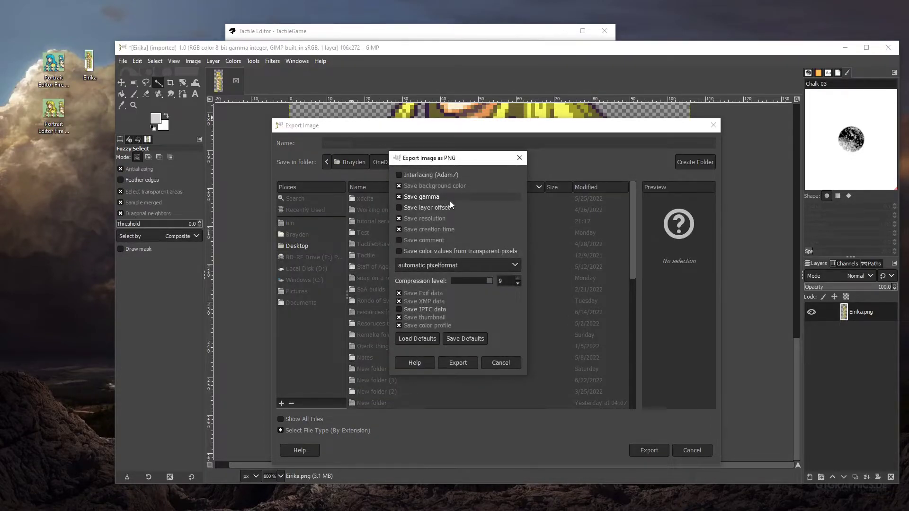
{"action": "left_click", "coordinate": [450, 209]}
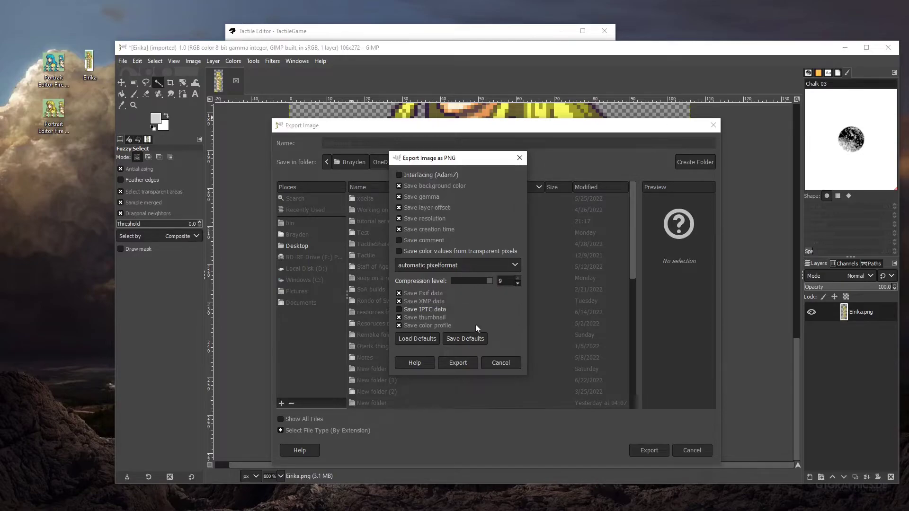
{"action": "left_click", "coordinate": [464, 362]}
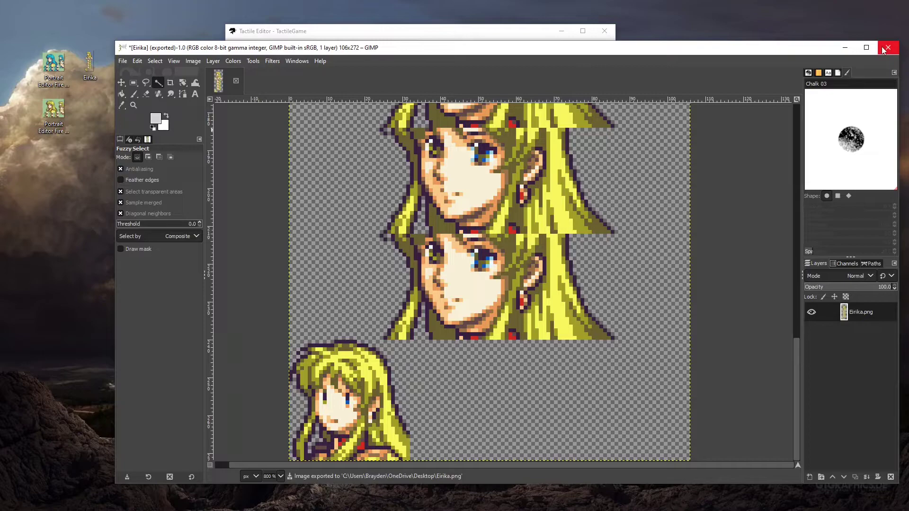
- Close the exported Eirika image in GIMP and discard the unsaved project changes
{"action": "left_click_drag", "start_coordinate": [308, 43], "coordinate": [243, 55]}
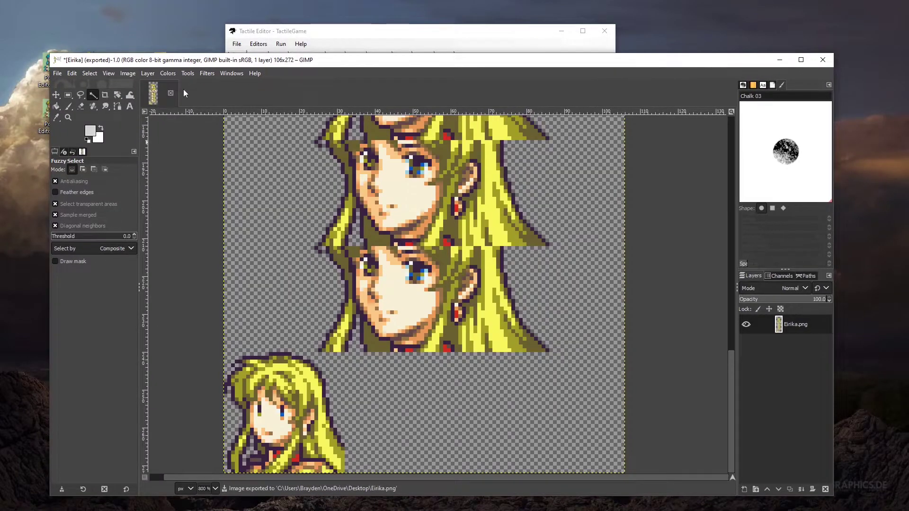
{"action": "left_click", "coordinate": [171, 93]}
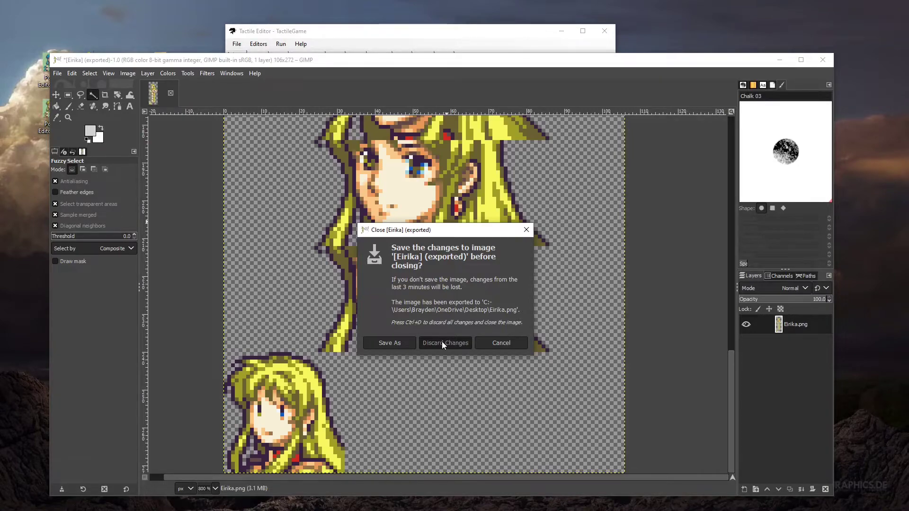
{"action": "left_click", "coordinate": [441, 341]}
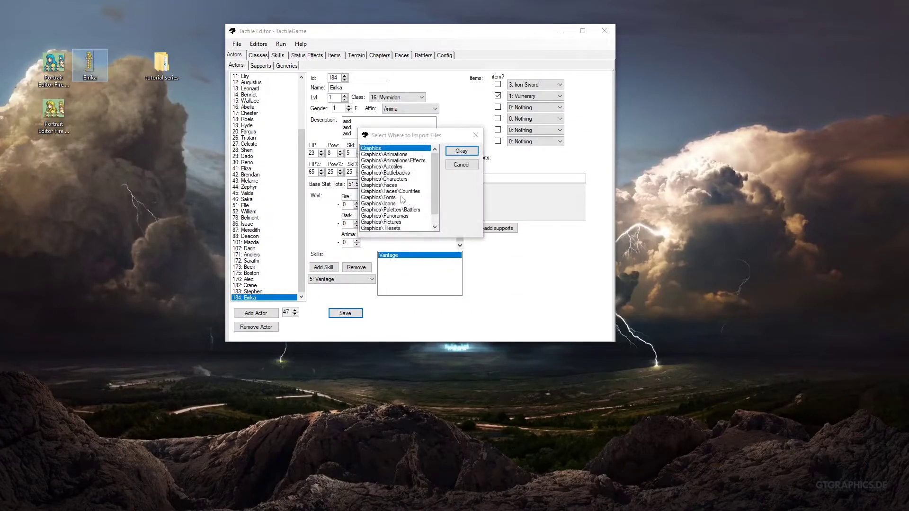
- Import the Eirika.png face sheet into the Graphics\Faces folder of Tactile Editor
{"action": "left_click", "coordinate": [391, 185]}
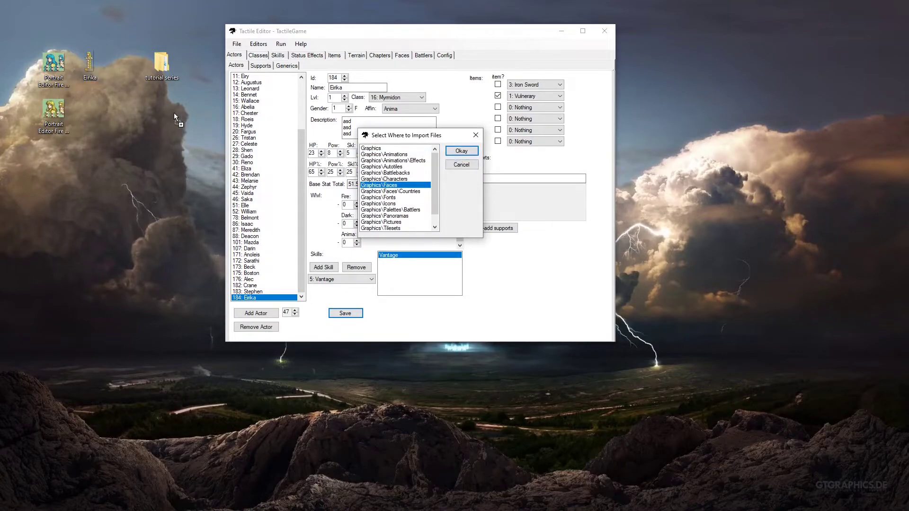
{"action": "key", "text": "Return"}
{"action": "left_click_drag", "start_coordinate": [113, 84], "coordinate": [381, 246]}
{"action": "left_click", "coordinate": [401, 185]}
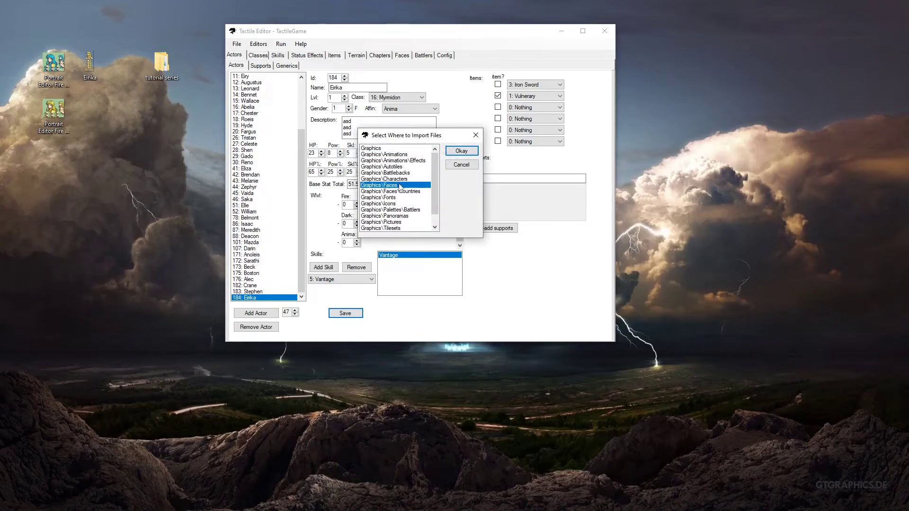
{"action": "left_click", "coordinate": [460, 151]}
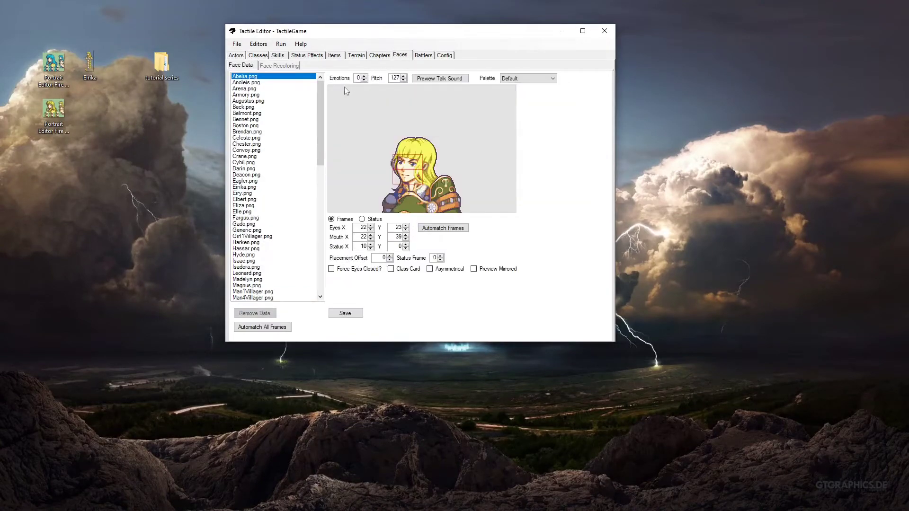
- Automatch the frames of Eirika.png in the face data and preview its closed eyes by switching Force Eyes Closed on and off
{"action": "left_click", "coordinate": [258, 187]}
{"action": "left_click", "coordinate": [424, 228]}
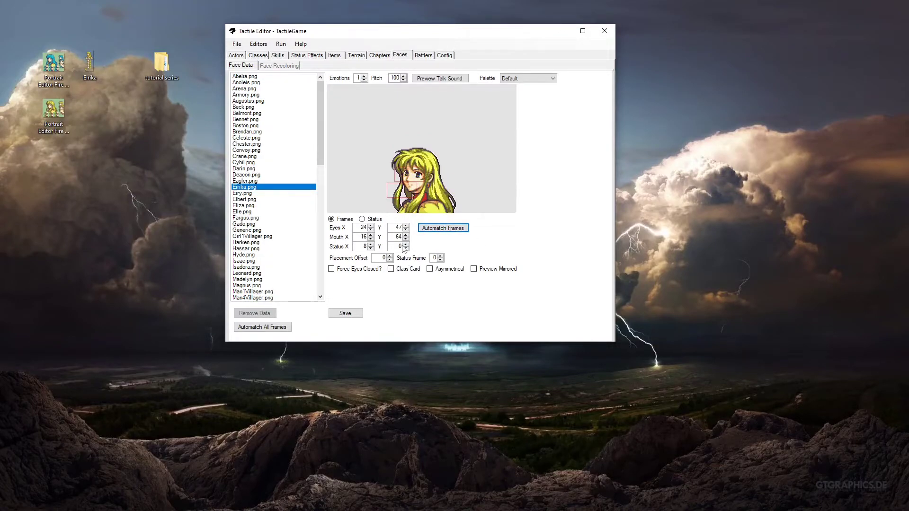
{"action": "left_click", "coordinate": [364, 271]}
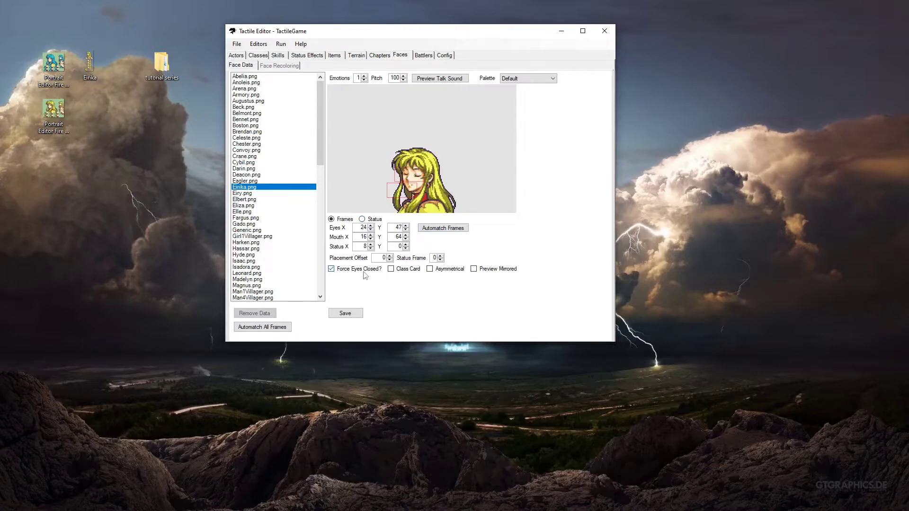
{"action": "left_click", "coordinate": [365, 273]}
{"action": "left_click", "coordinate": [364, 274]}
{"action": "left_click", "coordinate": [365, 275]}
- Open the Eirika sheet in Paint and examine how its eye and mouth frames line up with the main portrait
{"action": "double_click", "coordinate": [83, 64]}
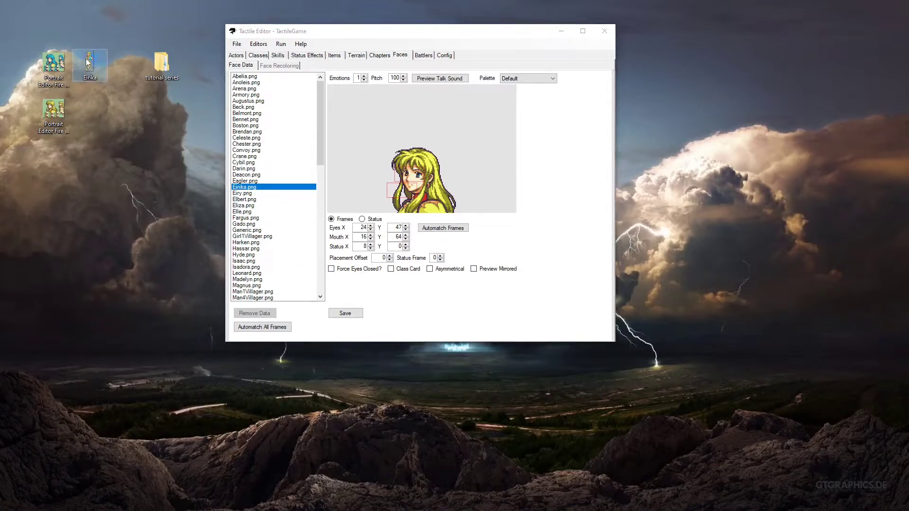
{"action": "scroll", "coordinate": [493, 195], "scroll_direction": "up", "scroll_amount": 7}
{"action": "scroll", "coordinate": [541, 235], "scroll_direction": "down", "scroll_amount": 3}
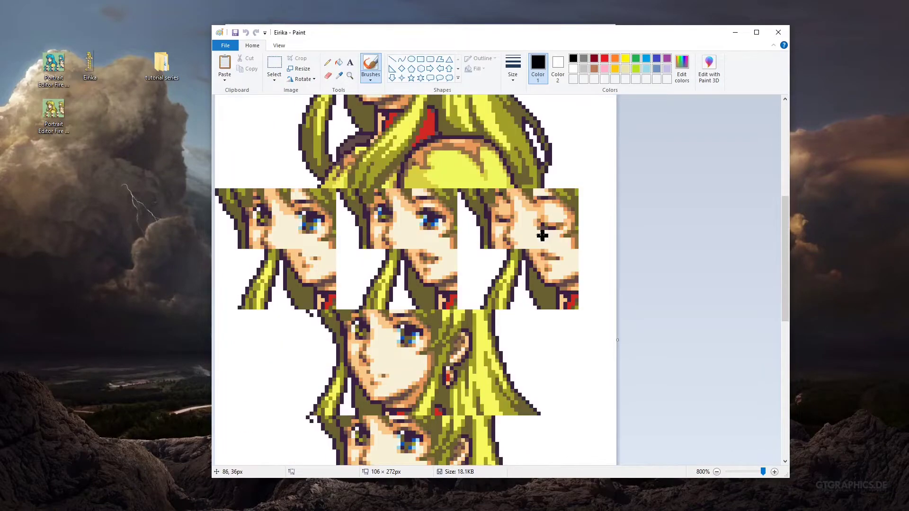
{"action": "scroll", "coordinate": [542, 235], "scroll_direction": "up", "scroll_amount": 2}
{"action": "scroll", "coordinate": [542, 236], "scroll_direction": "down", "scroll_amount": 1}
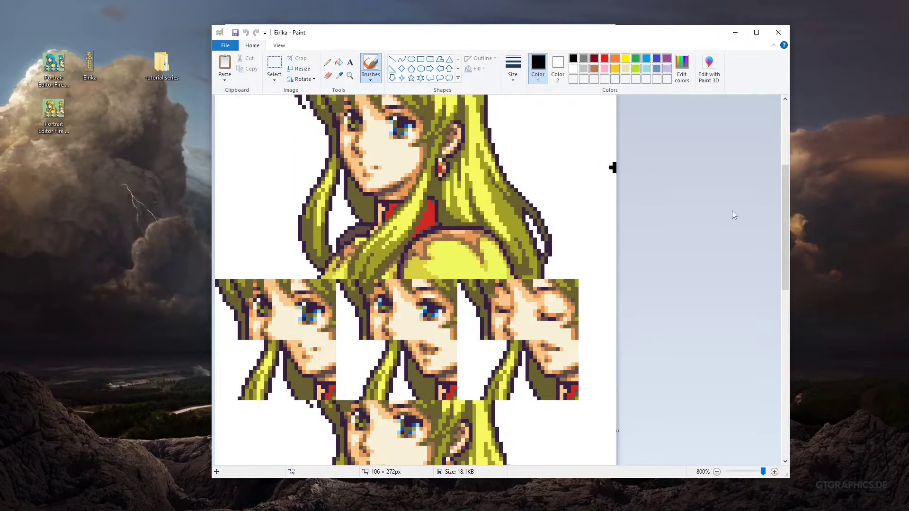
{"action": "left_click_drag", "start_coordinate": [785, 214], "coordinate": [780, 203]}
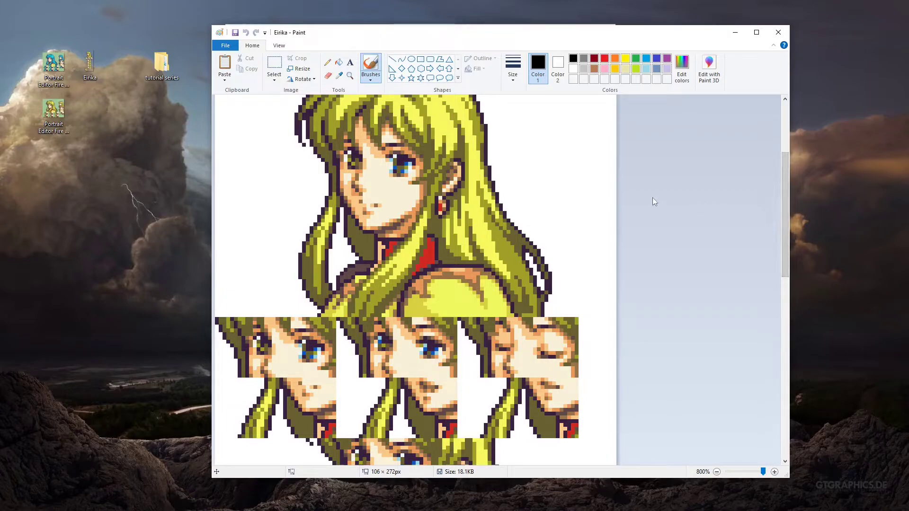
- Select an area of about 17 × 12 px around the eye in the first upper face frame, then undo the last change
{"action": "left_click", "coordinate": [275, 65]}
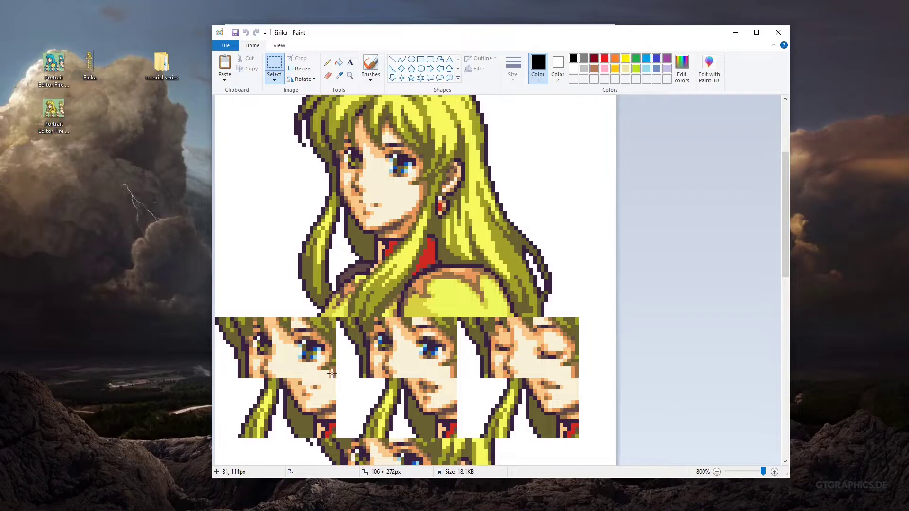
{"action": "left_click_drag", "start_coordinate": [333, 374], "coordinate": [282, 337]}
{"action": "left_click", "coordinate": [702, 134]}
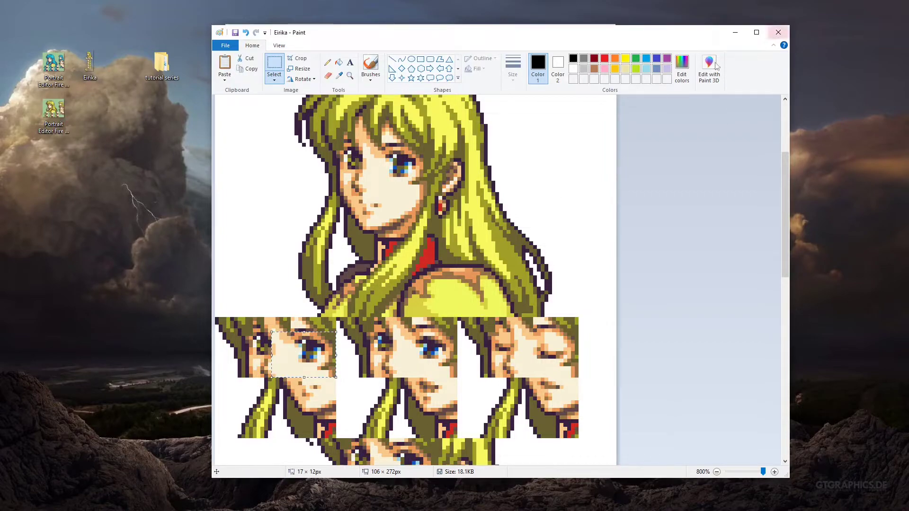
{"action": "key", "text": "ctrl+z"}
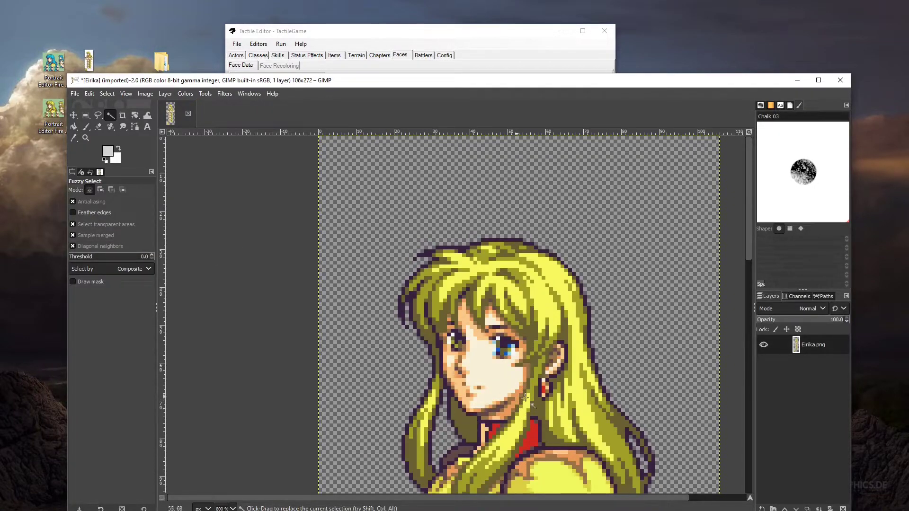
- Try deleting a Fuzzy Select area on the sheet with a threshold of 88.5, undo it, and reset the threshold to 0
{"action": "scroll", "coordinate": [618, 325], "scroll_direction": "down", "scroll_amount": 5}
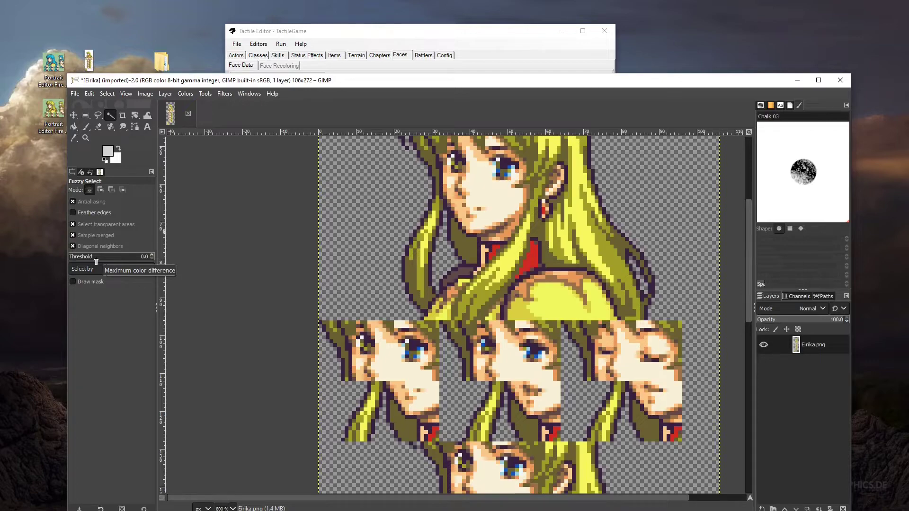
{"action": "left_click_drag", "start_coordinate": [102, 257], "coordinate": [96, 256]}
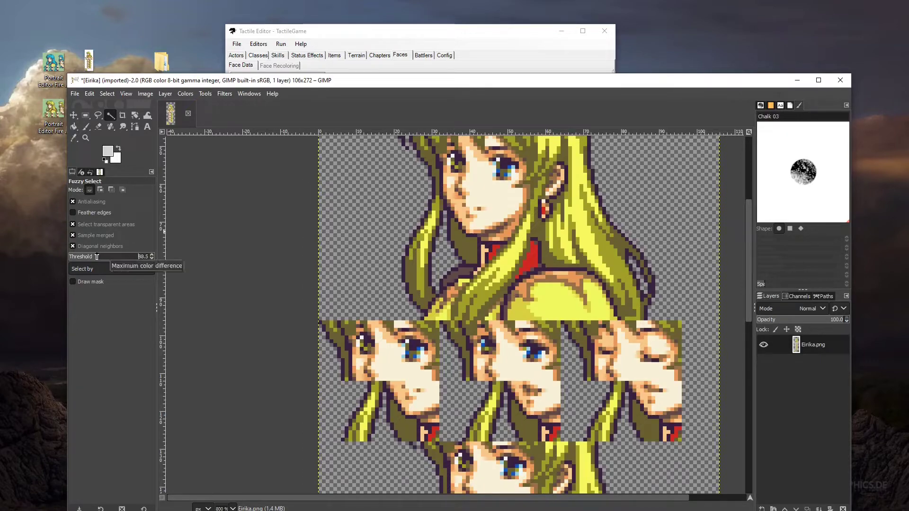
{"action": "left_click", "coordinate": [535, 310]}
{"action": "key", "text": "Delete"}
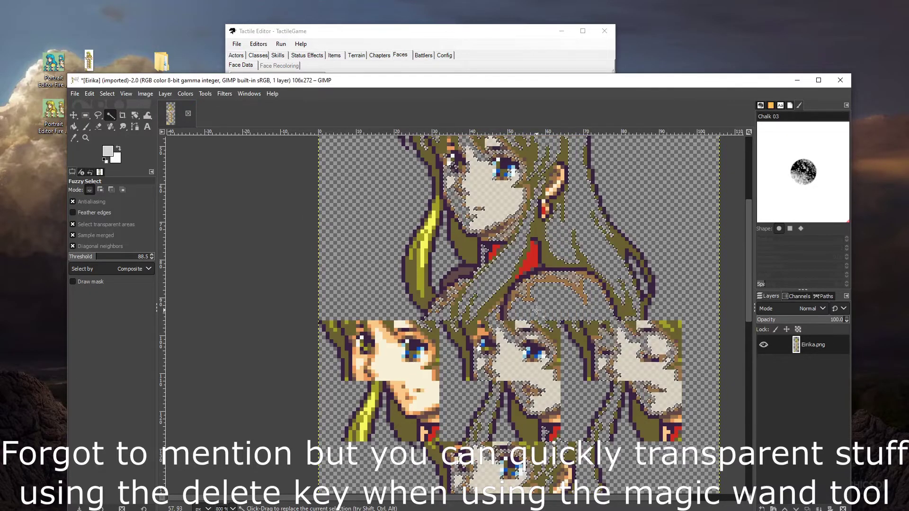
{"action": "left_click_drag", "start_coordinate": [576, 349], "coordinate": [576, 349]}
{"action": "key", "text": "ctrl+z"}
{"action": "key", "text": "ctrl+z"}
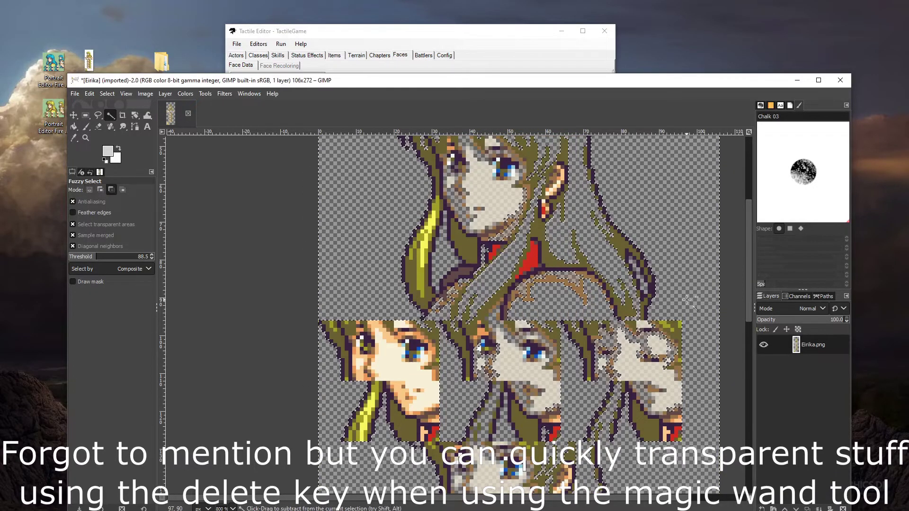
{"action": "key", "text": "ctrl+z"}
{"action": "left_click", "coordinate": [677, 278]}
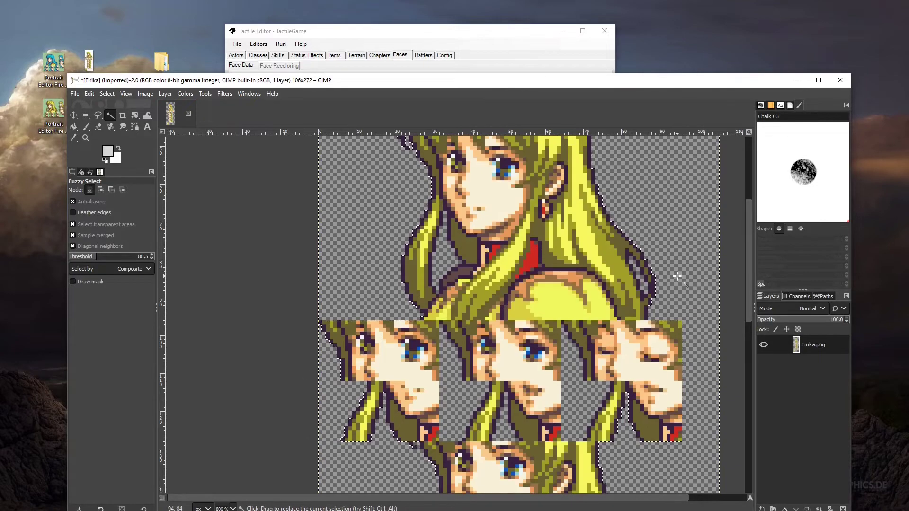
{"action": "left_click_drag", "start_coordinate": [94, 257], "coordinate": [40, 254]}
- Overwrite the original Eirika.png with the transparent-background sheet from GIMP
{"action": "scroll", "coordinate": [343, 241], "scroll_direction": "up", "scroll_amount": 5}
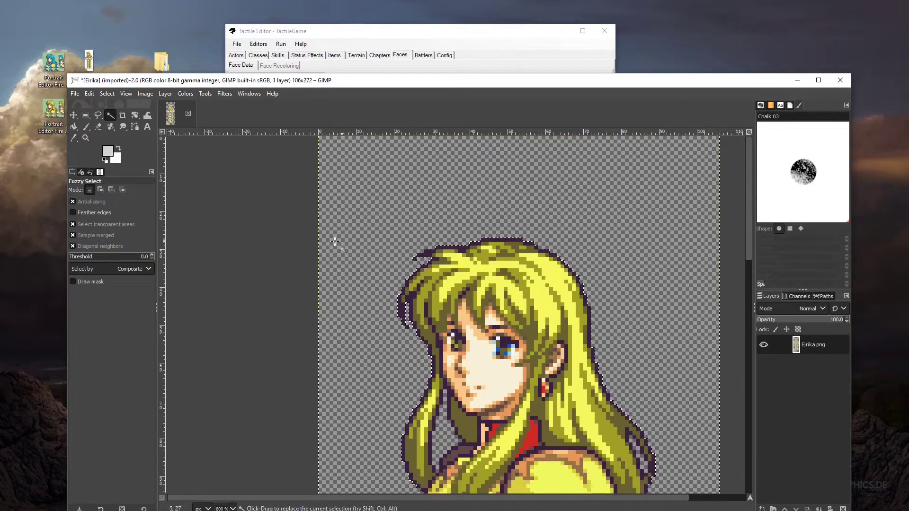
{"action": "left_click", "coordinate": [75, 93]}
{"action": "left_click", "coordinate": [111, 231]}
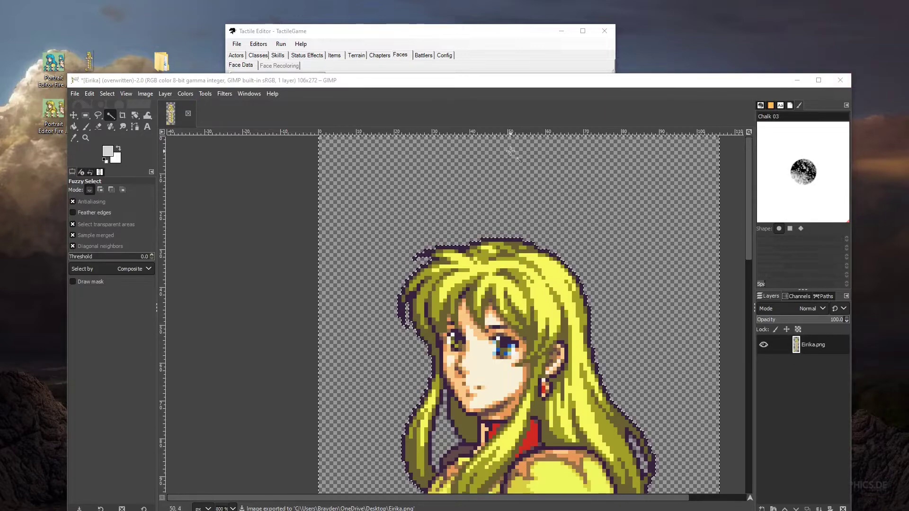
{"action": "scroll", "coordinate": [382, 222], "scroll_direction": "down", "scroll_amount": 3}
{"action": "scroll", "coordinate": [383, 222], "scroll_direction": "up", "scroll_amount": 3}
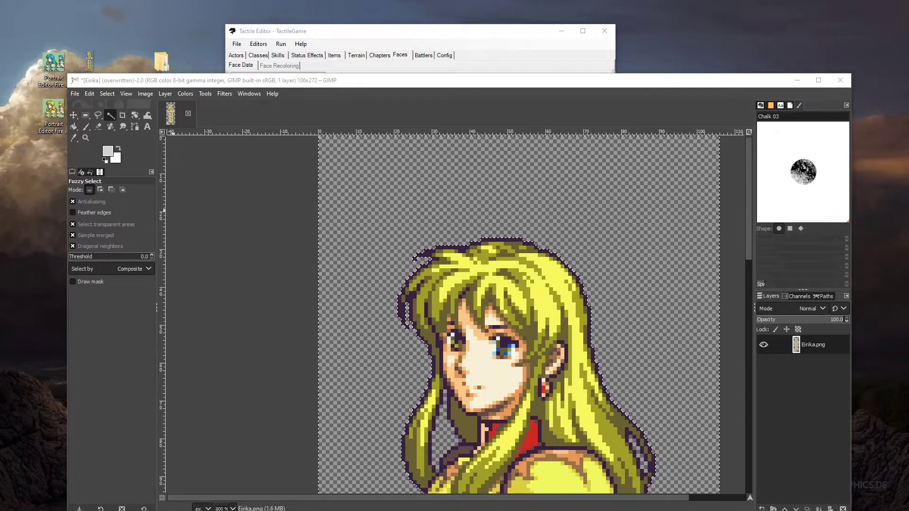
- Import the transparent Eirika.png sheet from the desktop into the project's Graphics\Faces folder
{"action": "left_click", "coordinate": [797, 81]}
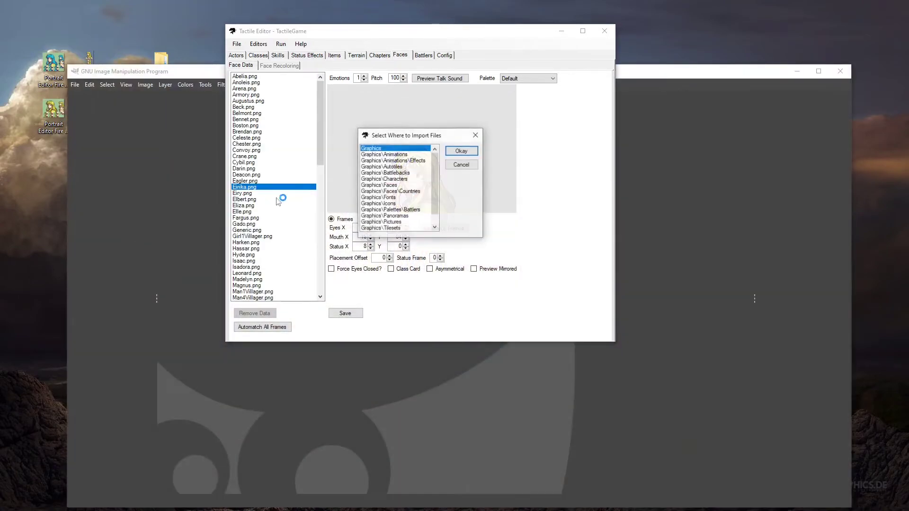
{"action": "left_click", "coordinate": [395, 185]}
{"action": "left_click", "coordinate": [461, 151]}
{"action": "left_click", "coordinate": [435, 208]}
- Refresh the face list, automatch the frames of Eirika.png, and save the face data over the existing entry
{"action": "left_click", "coordinate": [391, 56]}
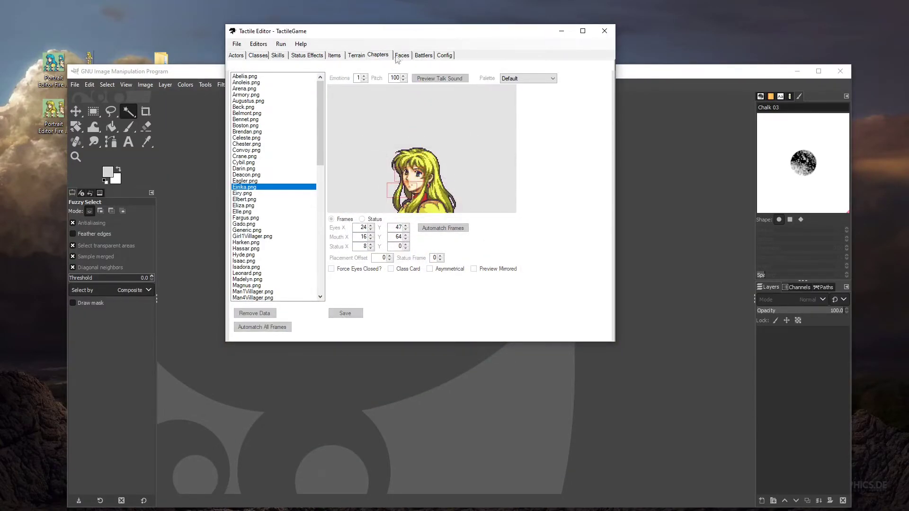
{"action": "left_click", "coordinate": [401, 55]}
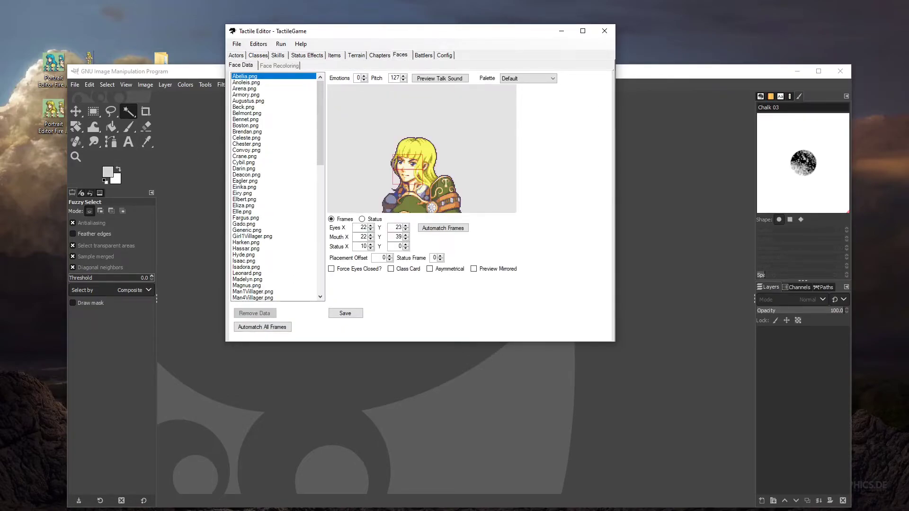
{"action": "left_click", "coordinate": [278, 187]}
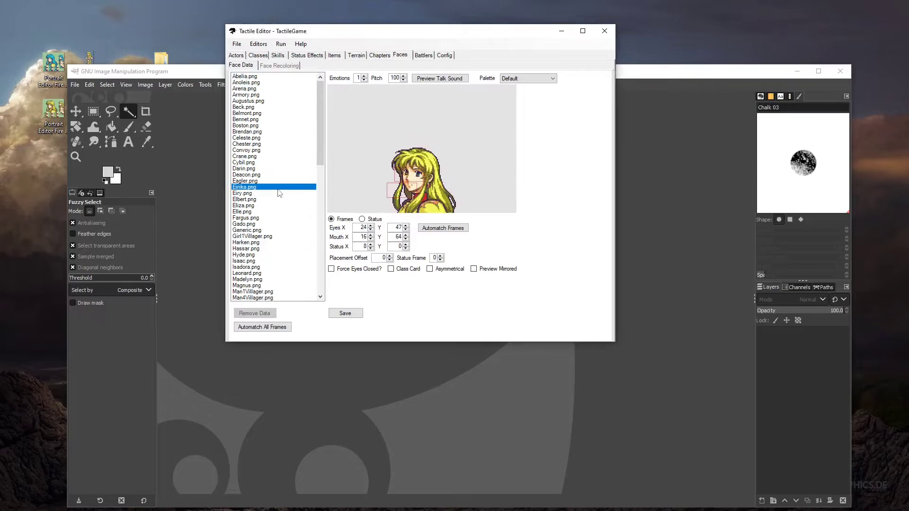
{"action": "left_click", "coordinate": [433, 227]}
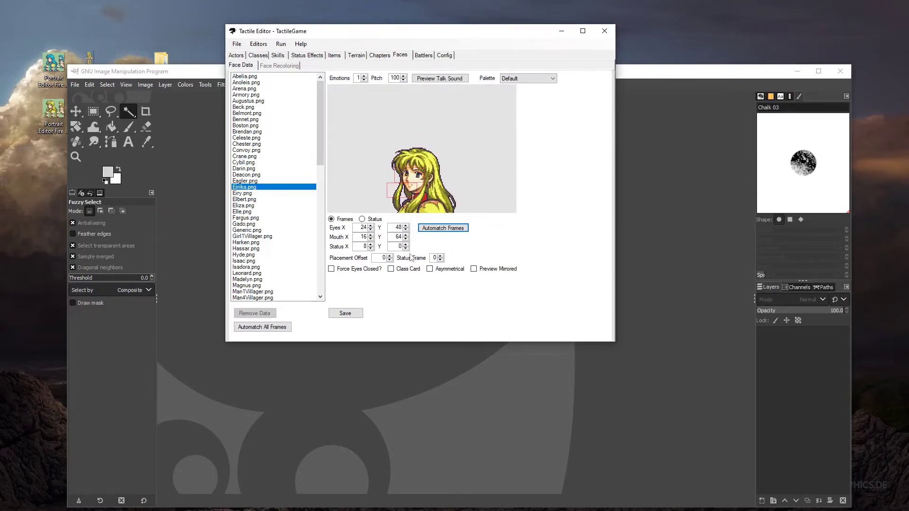
{"action": "left_click", "coordinate": [354, 270]}
{"action": "left_click", "coordinate": [353, 270]}
{"action": "left_click", "coordinate": [346, 313]}
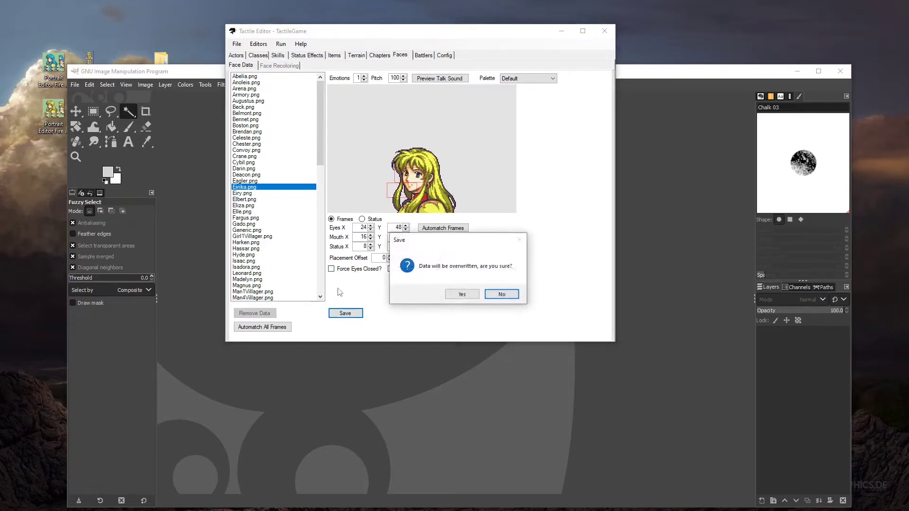
{"action": "left_click", "coordinate": [467, 294]}
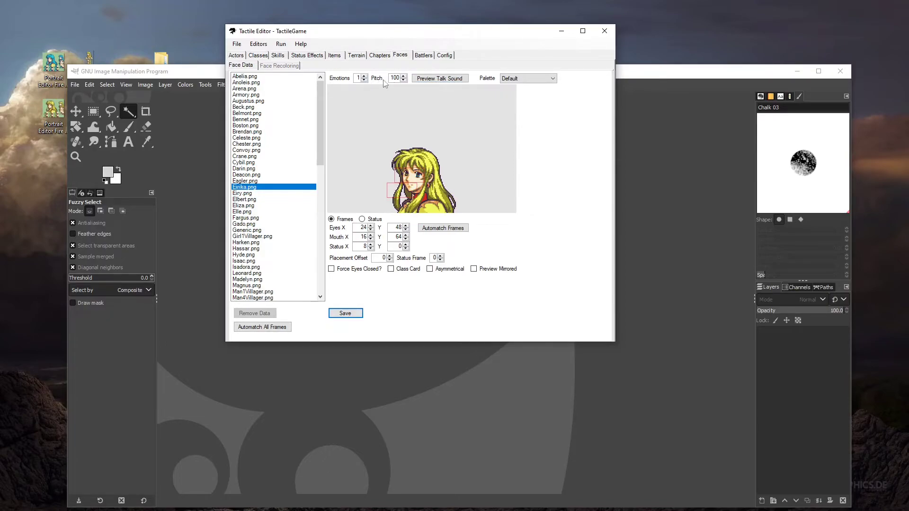
- Set the pitch of Eirika's voice to 93 and preview the talk sound
{"action": "left_click", "coordinate": [403, 80]}
{"action": "left_click", "coordinate": [403, 80]}
{"action": "left_click", "coordinate": [403, 80]}
{"action": "left_click", "coordinate": [404, 80]}
{"action": "left_click", "coordinate": [440, 79]}
- Open the desktop Eirika sheet in Paint and extend its canvas downward to 106 × 483 px
{"action": "left_click_drag", "start_coordinate": [636, 75], "coordinate": [647, 202]}
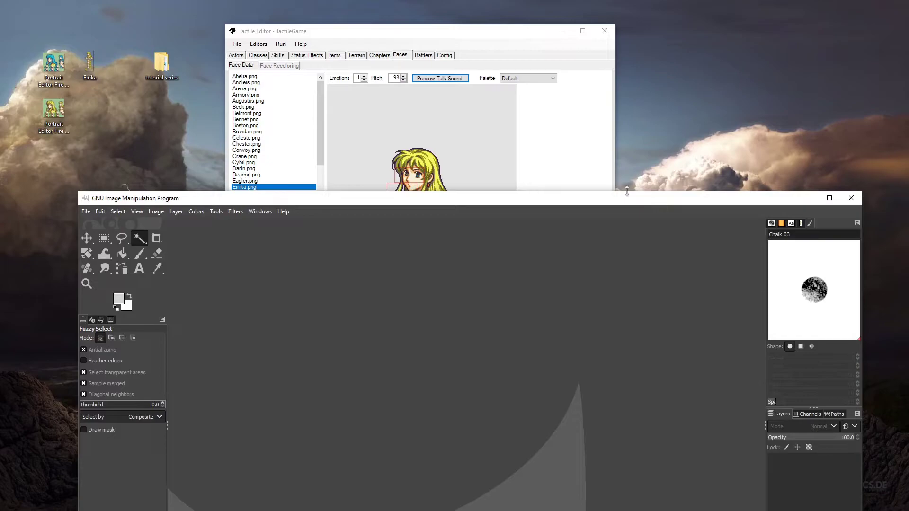
{"action": "double_click", "coordinate": [90, 63]}
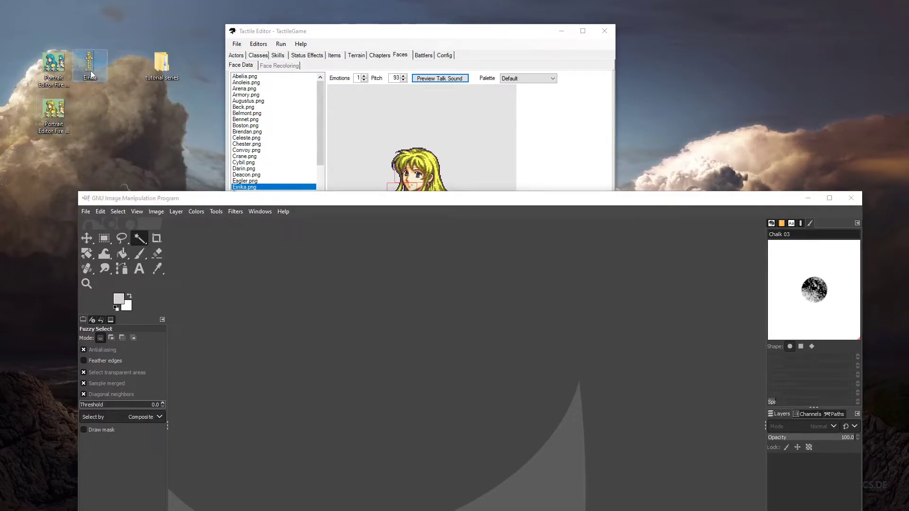
{"action": "scroll", "coordinate": [369, 254], "scroll_direction": "down", "scroll_amount": 3}
{"action": "left_click_drag", "start_coordinate": [266, 353], "coordinate": [303, 504]}
{"action": "left_click_drag", "start_coordinate": [264, 463], "coordinate": [287, 510]}
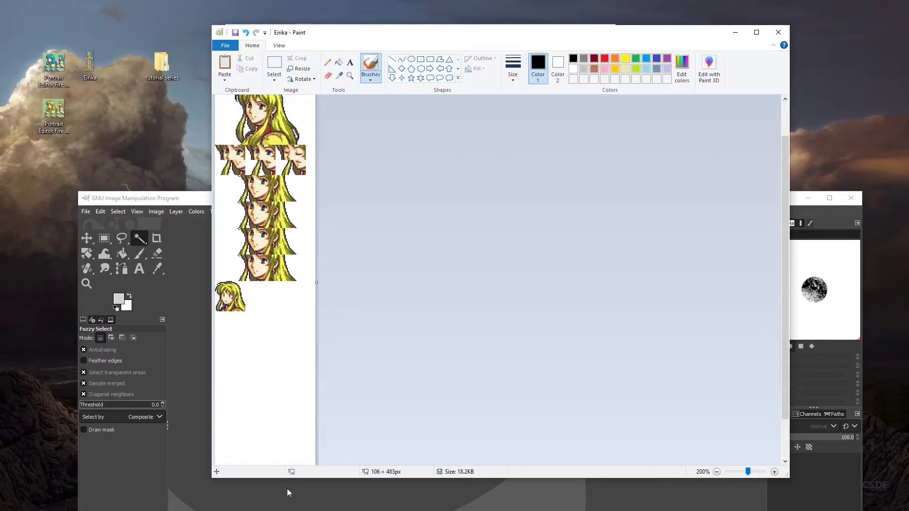
{"action": "scroll", "coordinate": [269, 379], "scroll_direction": "up", "scroll_amount": 2}
{"action": "scroll", "coordinate": [265, 236], "scroll_direction": "down", "scroll_amount": 3}
- Move the block of about 100 × 158 px with the status faces and small portrait down to free space beneath the eye and mouth frames
{"action": "left_click", "coordinate": [274, 66]}
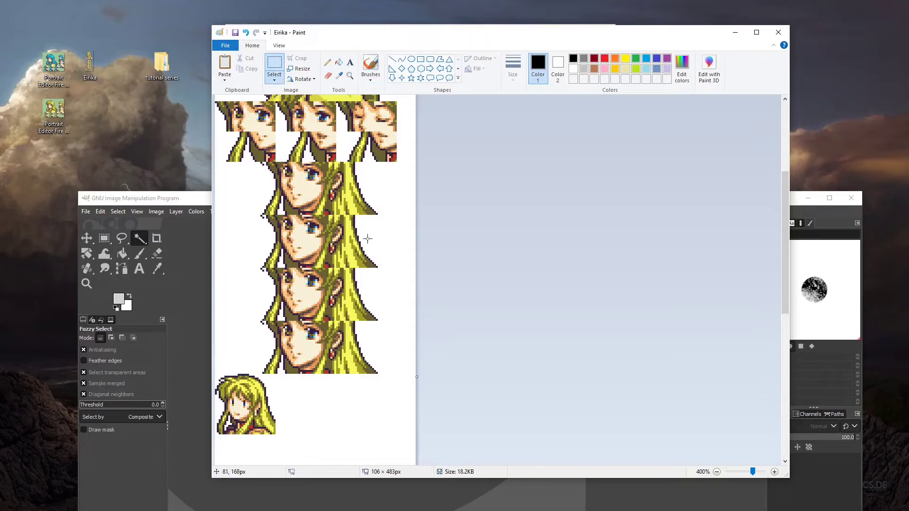
{"action": "left_click_drag", "start_coordinate": [403, 459], "coordinate": [127, 158]}
{"action": "scroll", "coordinate": [314, 131], "scroll_direction": "down", "scroll_amount": 3}
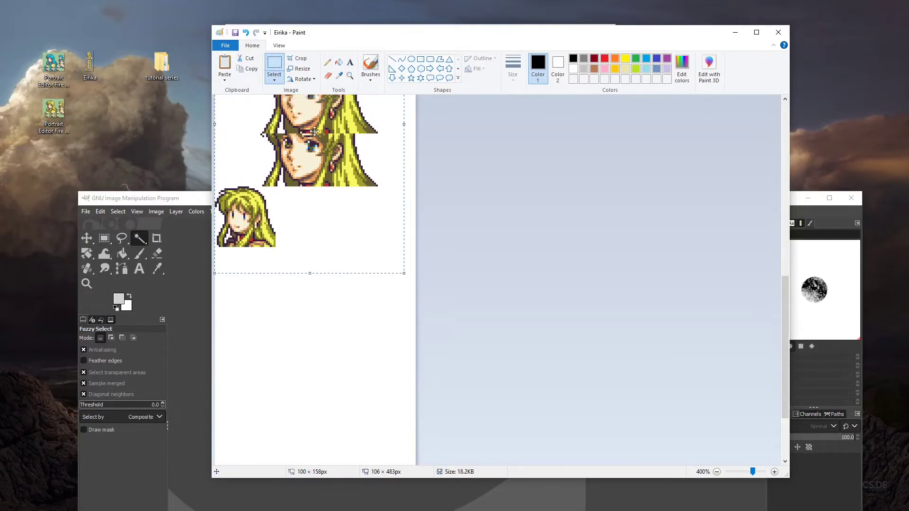
{"action": "scroll", "coordinate": [317, 213], "scroll_direction": "up", "scroll_amount": 10}
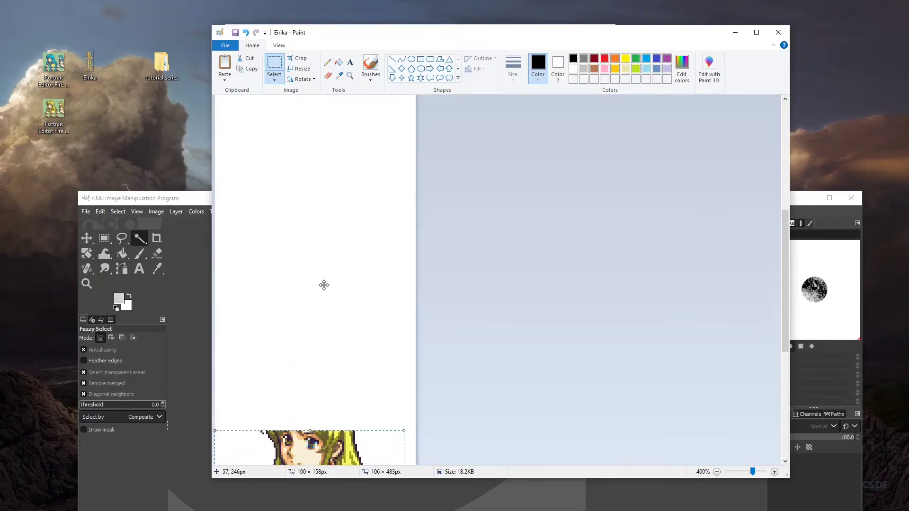
- Select and copy the 96 × 128 px area containing the main portrait and its eye and mouth frames
{"action": "scroll", "coordinate": [391, 339], "scroll_direction": "up", "scroll_amount": 1, "text": "ctrl"}
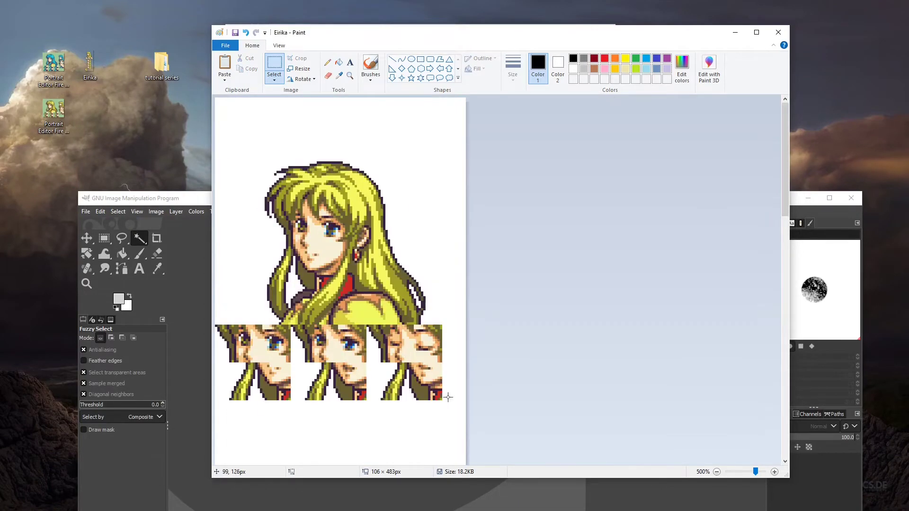
{"action": "left_click_drag", "start_coordinate": [440, 399], "coordinate": [440, 400]}
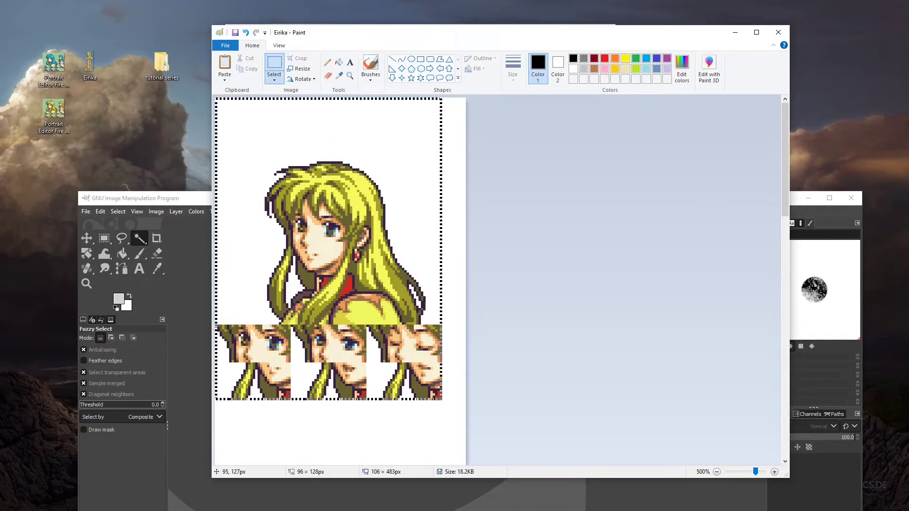
{"action": "scroll", "coordinate": [329, 354], "scroll_direction": "down", "scroll_amount": 2}
{"action": "scroll", "coordinate": [328, 353], "scroll_direction": "down", "scroll_amount": 2}
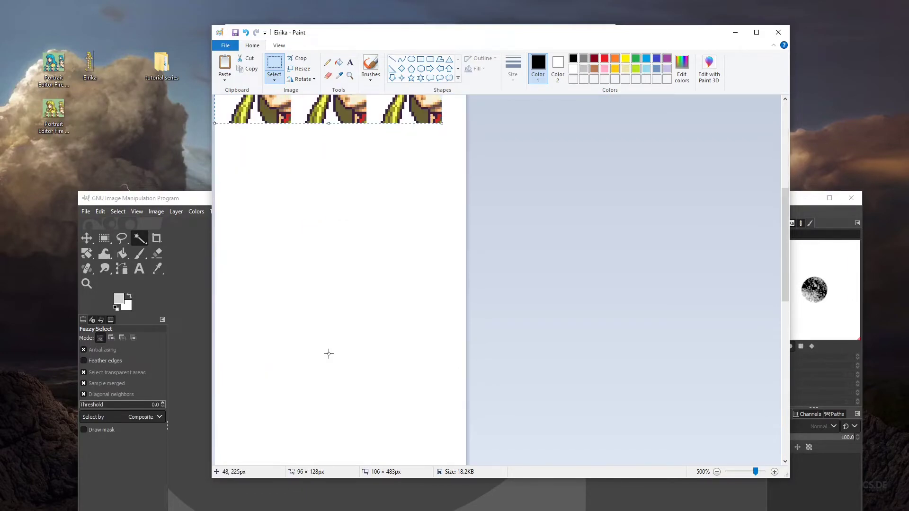
- Try pasting the portrait and frames block beneath the original set, then undo the paste
{"action": "key", "text": "ctrl+v"}
{"action": "left_click_drag", "start_coordinate": [320, 256], "coordinate": [319, 296]}
{"action": "key", "text": "Up"}
{"action": "key", "text": "Up"}
{"action": "key", "text": "Up"}
{"action": "key", "text": "Up"}
{"action": "key", "text": "Up"}
{"action": "left_click", "coordinate": [448, 243]}
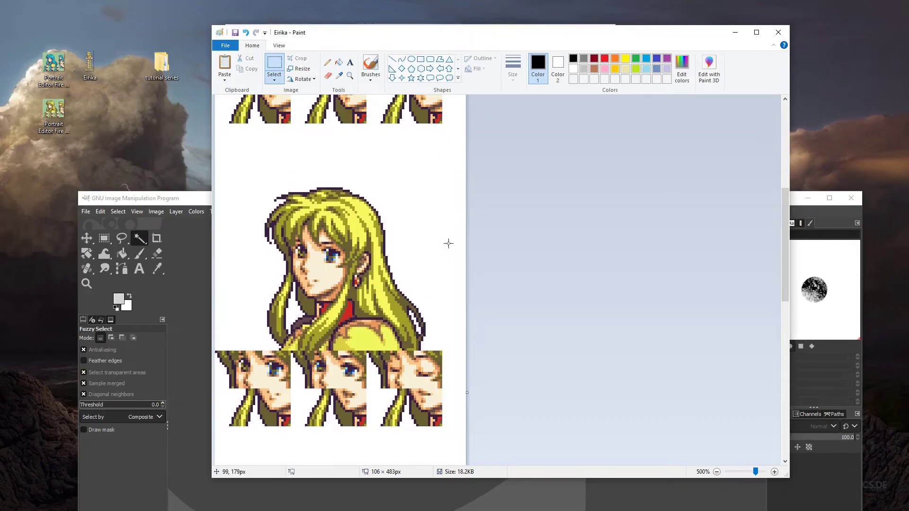
{"action": "key", "text": "ctrl+z"}
- Paste the copied portrait block and align it flush with the sheet's left edge, directly beneath the original frames
{"action": "key", "text": "ctrl+v"}
{"action": "left_click_drag", "start_coordinate": [363, 199], "coordinate": [365, 233]}
{"action": "key", "text": "Up"}
{"action": "key", "text": "Up"}
{"action": "key", "text": "Up"}
{"action": "key", "text": "Up"}
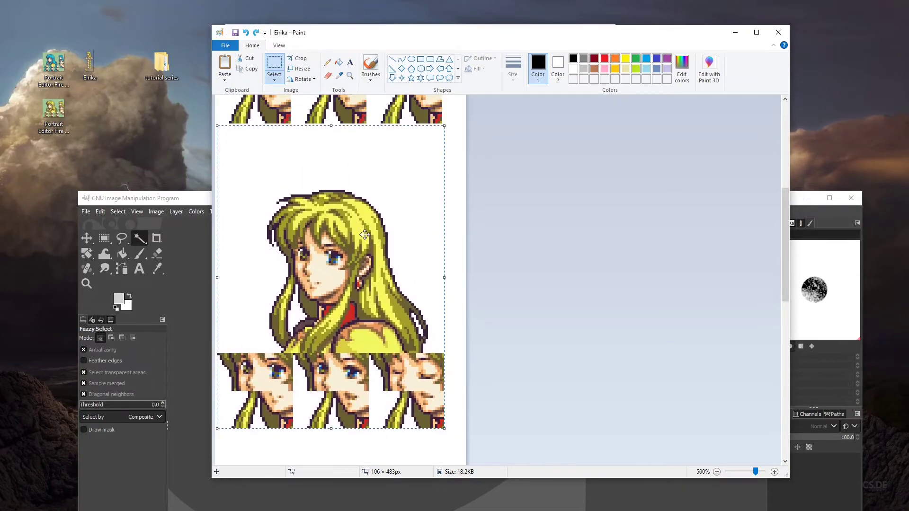
{"action": "key", "text": "Left"}
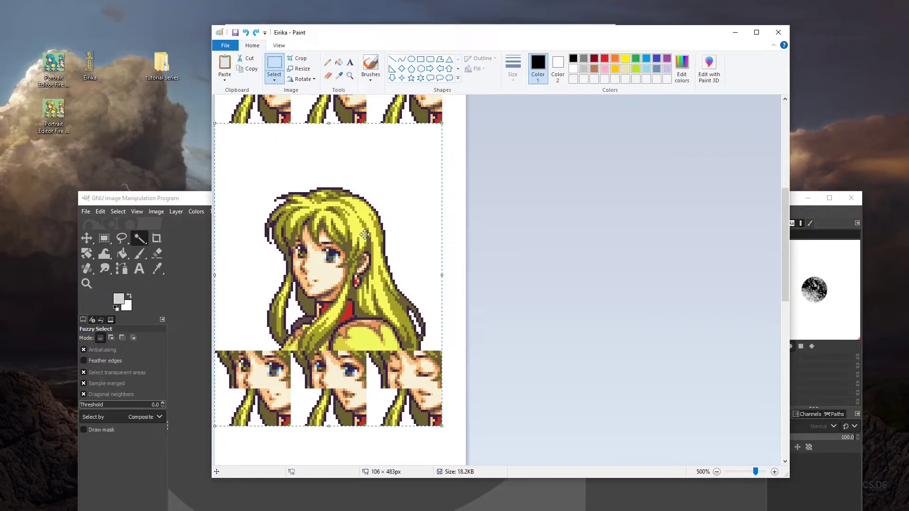
{"action": "left_click", "coordinate": [445, 183]}
- Measure the portrait area's height in the pasted copy and in the original to compare them
{"action": "left_click_drag", "start_coordinate": [347, 124], "coordinate": [308, 349]}
{"action": "scroll", "coordinate": [350, 291], "scroll_direction": "up", "scroll_amount": 5}
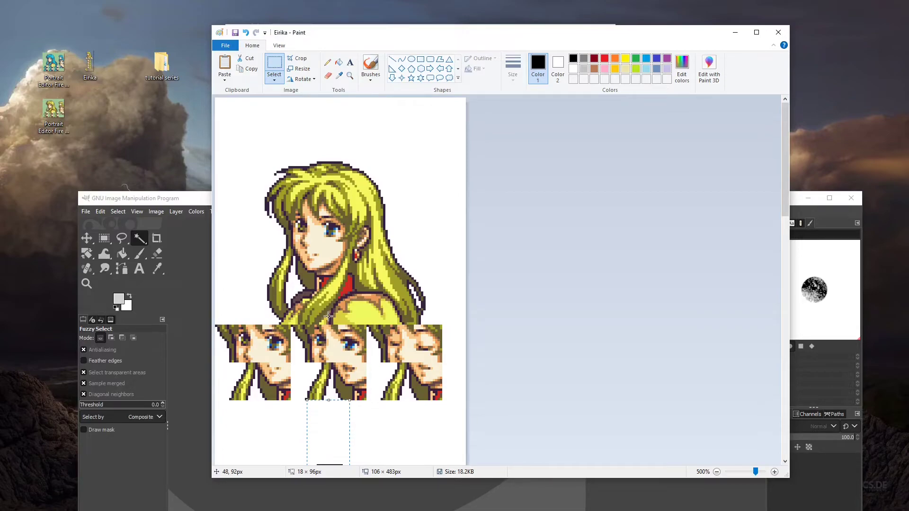
{"action": "left_click", "coordinate": [339, 308]}
{"action": "left_click_drag", "start_coordinate": [332, 323], "coordinate": [314, 98]}
{"action": "left_click", "coordinate": [357, 115]}
- Select the block of about 90 × 150 px with the status faces and small portrait and move it up directly beneath the copied frames
{"action": "scroll", "coordinate": [363, 117], "scroll_direction": "down", "scroll_amount": 3}
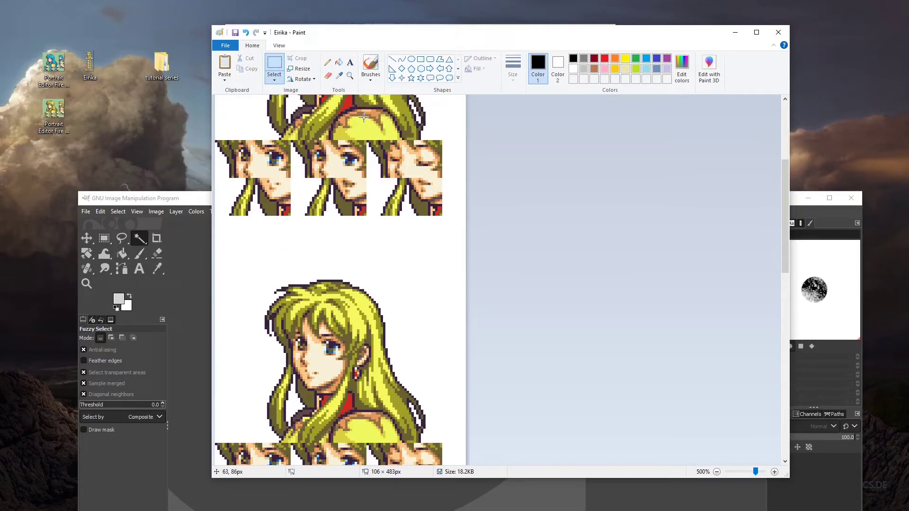
{"action": "scroll", "coordinate": [364, 117], "scroll_direction": "down", "scroll_amount": 3}
{"action": "scroll", "coordinate": [363, 117], "scroll_direction": "down", "scroll_amount": 3}
{"action": "scroll", "coordinate": [369, 147], "scroll_direction": "down", "scroll_amount": 2}
{"action": "scroll", "coordinate": [385, 179], "scroll_direction": "down", "scroll_amount": 2, "text": "ctrl"}
{"action": "left_click_drag", "start_coordinate": [341, 447], "coordinate": [80, 234]}
{"action": "key", "text": "Up"}
{"action": "key", "text": "Up"}
{"action": "key", "text": "Up"}
{"action": "key", "text": "Up"}
{"action": "key", "text": "Up"}
{"action": "key", "text": "Up"}
{"action": "key", "text": "Up"}
{"action": "key", "text": "Up"}
{"action": "key", "text": "Up"}
{"action": "key", "text": "Up"}
{"action": "key", "text": "Up"}
{"action": "key", "text": "Up"}
{"action": "key", "text": "Up"}
{"action": "key", "text": "Up"}
{"action": "key", "text": "Up"}
{"action": "key", "text": "Up"}
{"action": "key", "text": "Up"}
{"action": "key", "text": "Up"}
{"action": "key", "text": "Up"}
{"action": "key", "text": "Up"}
{"action": "scroll", "coordinate": [365, 173], "scroll_direction": "up", "scroll_amount": 2}
{"action": "key", "text": "Up"}
{"action": "key", "text": "Up"}
{"action": "key", "text": "Up"}
{"action": "key", "text": "Up"}
{"action": "key", "text": "Up"}
{"action": "key", "text": "Up"}
{"action": "key", "text": "Up"}
{"action": "key", "text": "Up"}
{"action": "key", "text": "Up"}
{"action": "key", "text": "Up"}
{"action": "key", "text": "Up"}
{"action": "key", "text": "Up"}
{"action": "key", "text": "Up"}
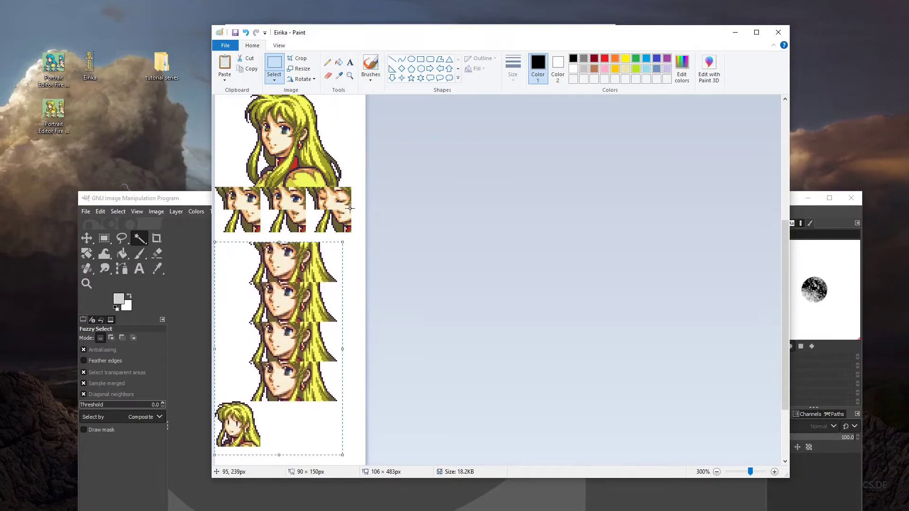
{"action": "key", "text": "Up"}
{"action": "left_click", "coordinate": [328, 197]}
- Shorten the canvas to 106 × 400 px so it ends at the bottom of the small portrait
{"action": "scroll", "coordinate": [344, 211], "scroll_direction": "down", "scroll_amount": 2}
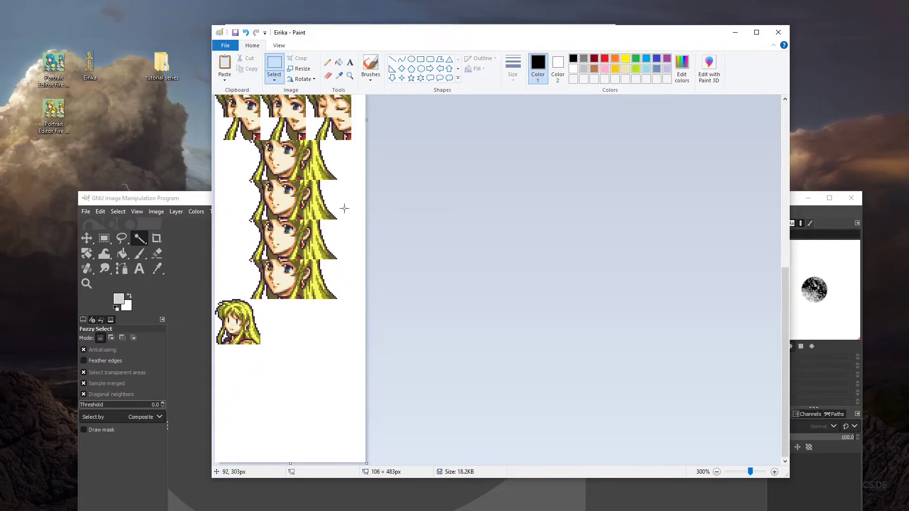
{"action": "scroll", "coordinate": [288, 434], "scroll_direction": "down", "scroll_amount": 1}
{"action": "left_click_drag", "start_coordinate": [265, 463], "coordinate": [230, 386]}
{"action": "scroll", "coordinate": [258, 419], "scroll_direction": "up", "scroll_amount": 6}
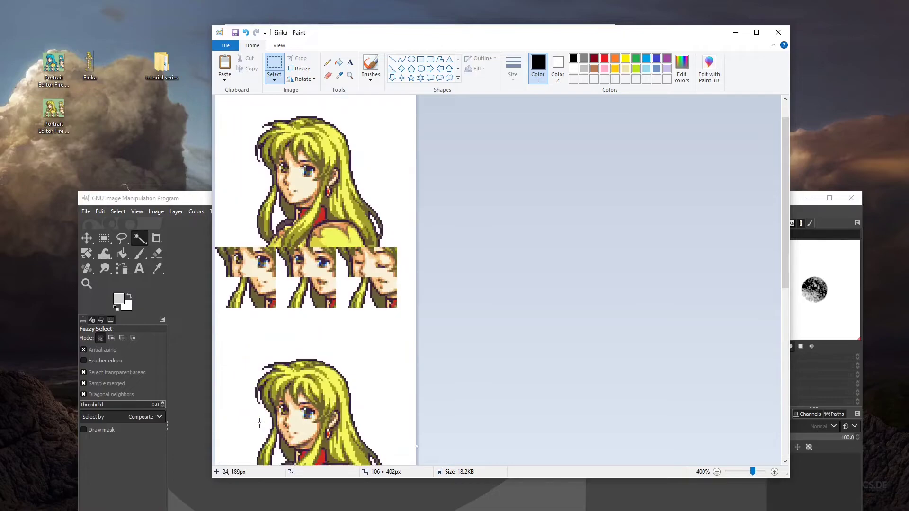
{"action": "left_click_drag", "start_coordinate": [414, 461], "coordinate": [413, 454]}
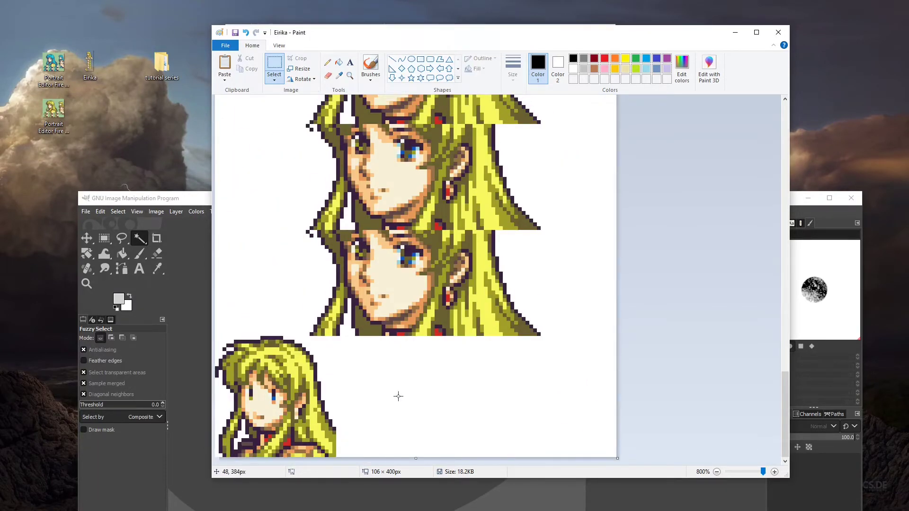
{"action": "scroll", "coordinate": [398, 397], "scroll_direction": "down", "scroll_amount": 6}
{"action": "scroll", "coordinate": [339, 345], "scroll_direction": "up", "scroll_amount": 6}
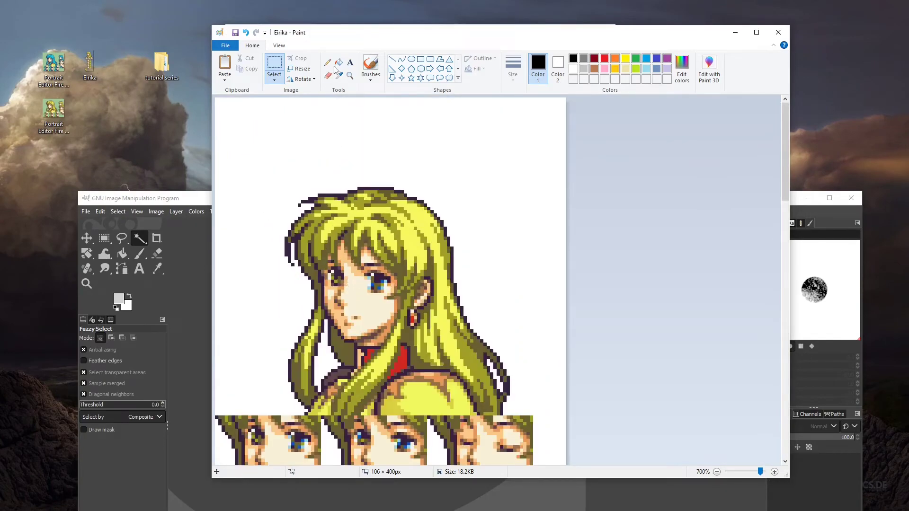
- Draw a black 1 with the Pencil in the white gap beside the first eye frame of the upper set
{"action": "left_click", "coordinate": [327, 62]}
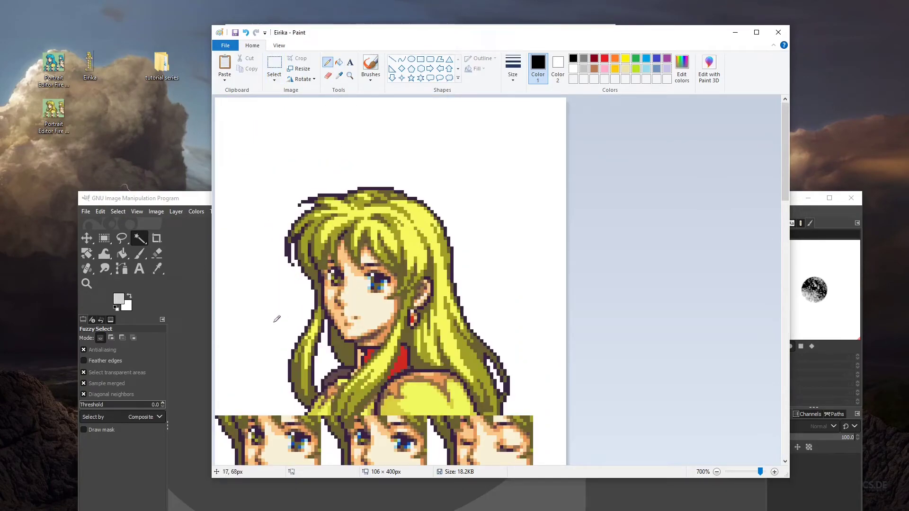
{"action": "scroll", "coordinate": [287, 319], "scroll_direction": "down", "scroll_amount": 2}
{"action": "scroll", "coordinate": [240, 375], "scroll_direction": "down", "scroll_amount": 2}
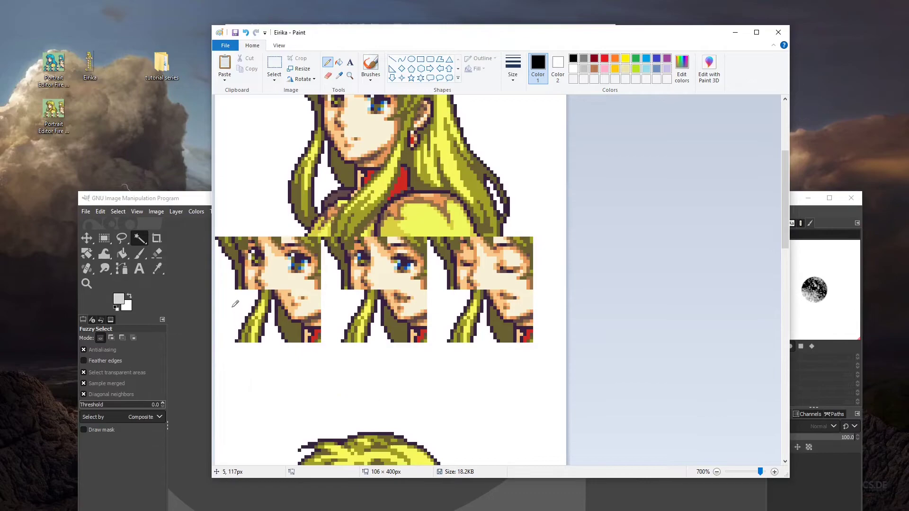
{"action": "mouse_move", "coordinate": [226, 286]}
{"action": "left_mouse_down"}
{"action": "mouse_move", "coordinate": [226, 270]}
{"action": "mouse_move", "coordinate": [227, 283]}
{"action": "left_mouse_up"}
{"action": "key", "text": "ctrl+z"}
- Draw a black pencil mark beside the first eye frame of the copied set and undo the last stroke
{"action": "scroll", "coordinate": [370, 280], "scroll_direction": "down", "scroll_amount": 10}
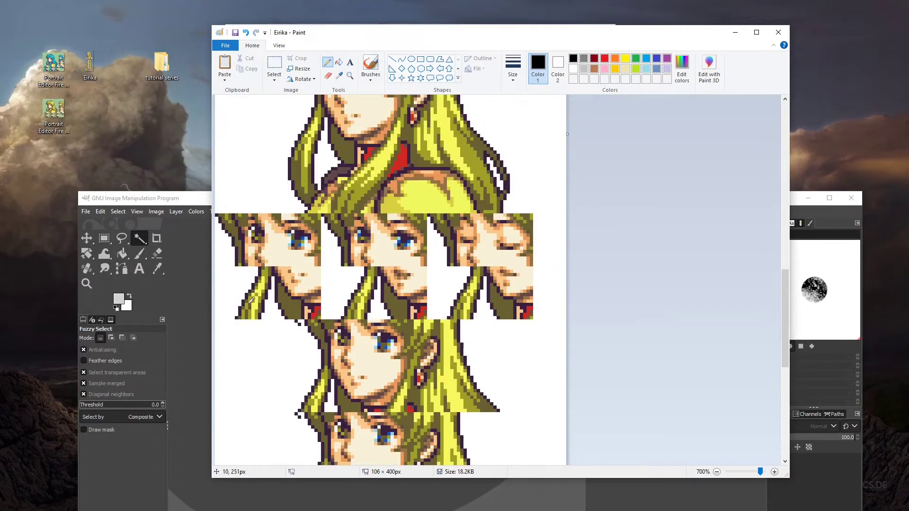
{"action": "left_click_drag", "start_coordinate": [220, 252], "coordinate": [228, 253]}
{"action": "key", "text": "ctrl+z"}
{"action": "scroll", "coordinate": [343, 229], "scroll_direction": "down", "scroll_amount": 2}
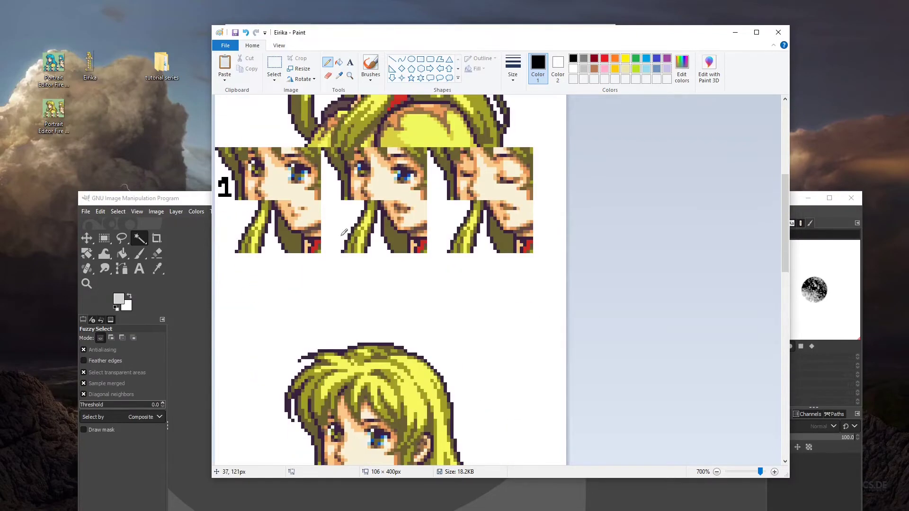
- Look over both emotion sets, then close the image and save the changes to Eirika.png
{"action": "scroll", "coordinate": [350, 242], "scroll_direction": "up", "scroll_amount": 5}
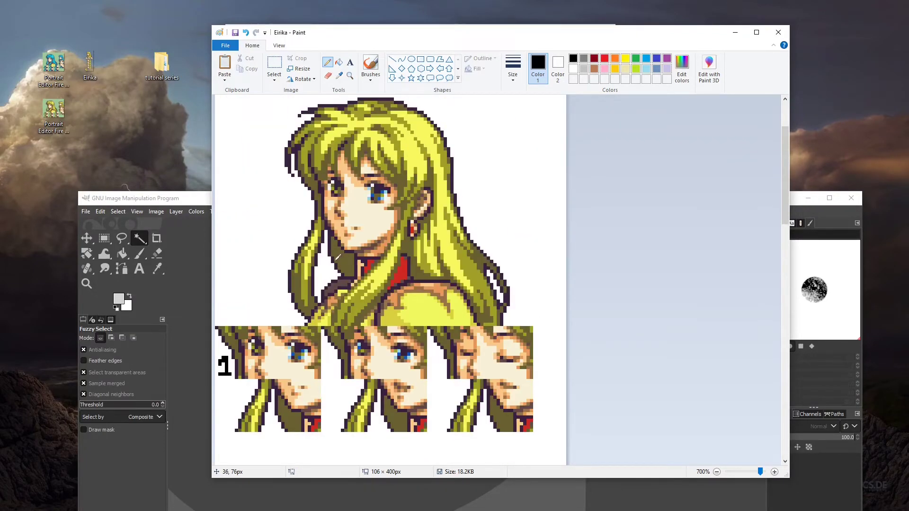
{"action": "scroll", "coordinate": [337, 257], "scroll_direction": "down", "scroll_amount": 10}
{"action": "scroll", "coordinate": [338, 257], "scroll_direction": "up", "scroll_amount": 5}
{"action": "left_click", "coordinate": [778, 32]}
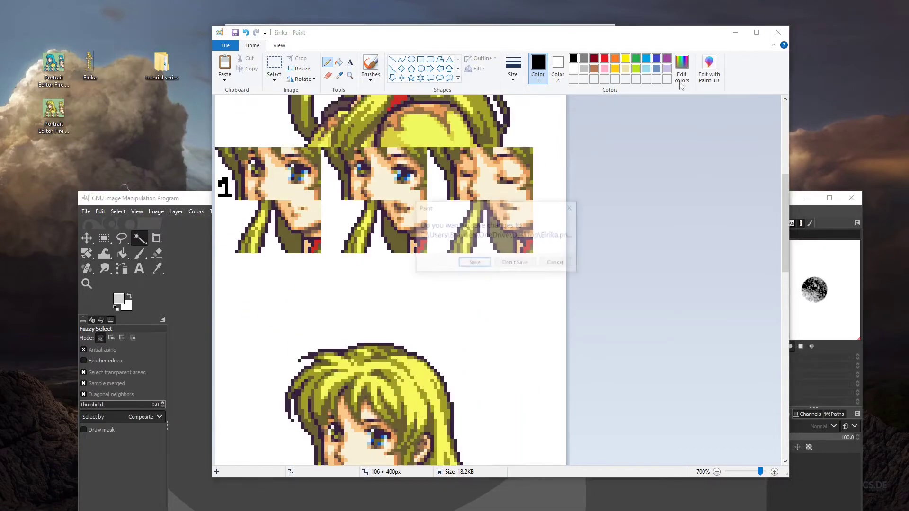
{"action": "left_click", "coordinate": [473, 263]}
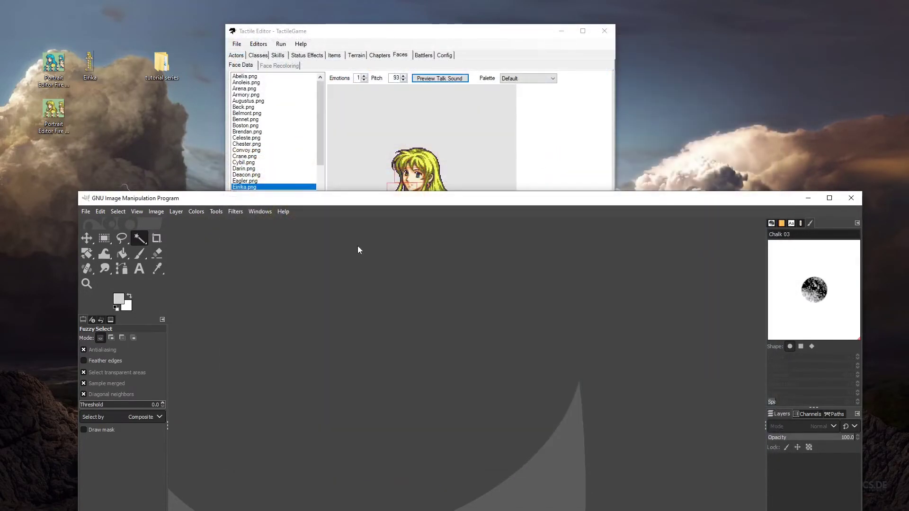
- Open the desktop Eirika image in GIMP and delete the outer white background and the white gaps in the upper portrait and frames
{"action": "left_click_drag", "start_coordinate": [89, 63], "coordinate": [375, 342]}
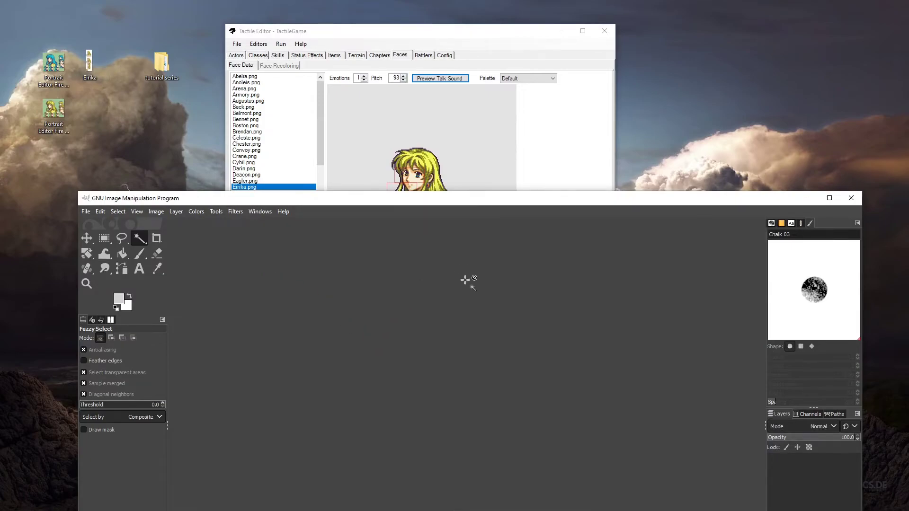
{"action": "scroll", "coordinate": [460, 364], "scroll_direction": "up", "scroll_amount": 6}
{"action": "left_click", "coordinate": [360, 365]}
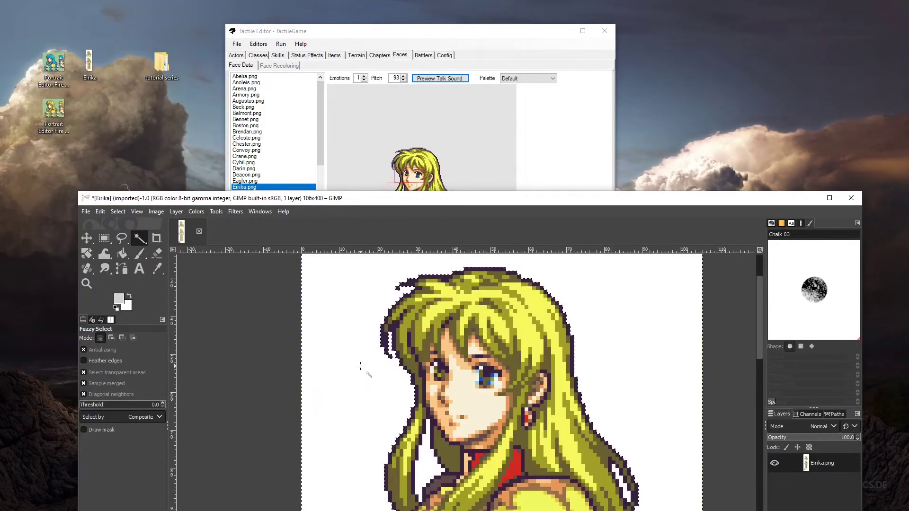
{"action": "key", "text": "Delete"}
{"action": "left_click_drag", "start_coordinate": [419, 204], "coordinate": [399, 37]}
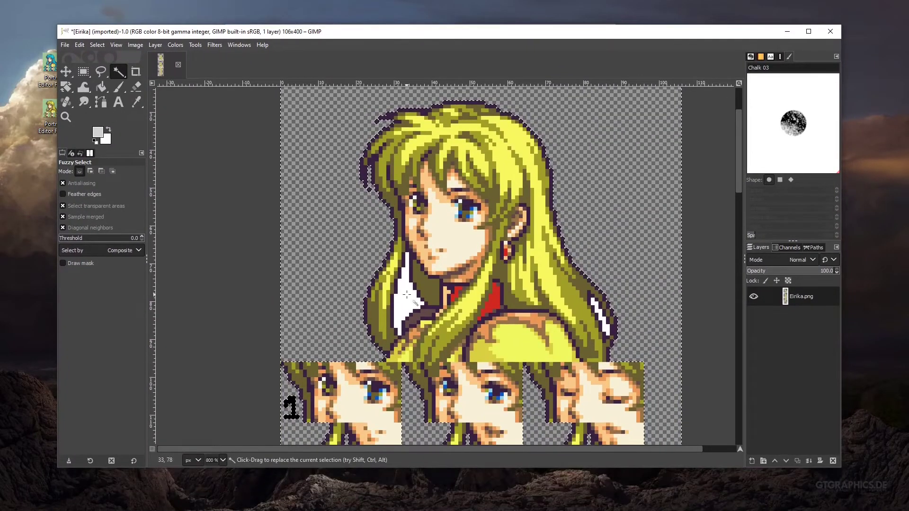
{"action": "scroll", "coordinate": [396, 337], "scroll_direction": "down", "scroll_amount": 3}
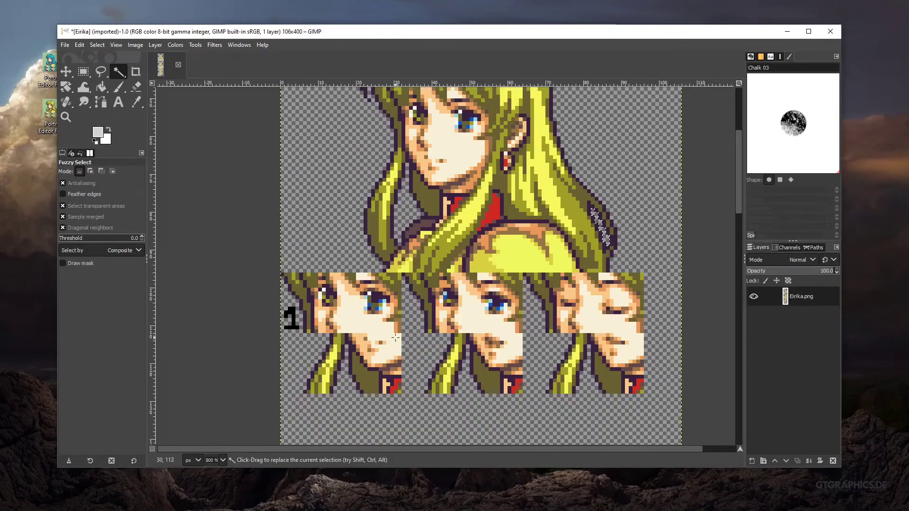
- Delete the enclosed white areas in the copied large portrait and between its eye and mouth frames
{"action": "scroll", "coordinate": [417, 332], "scroll_direction": "up", "scroll_amount": 4}
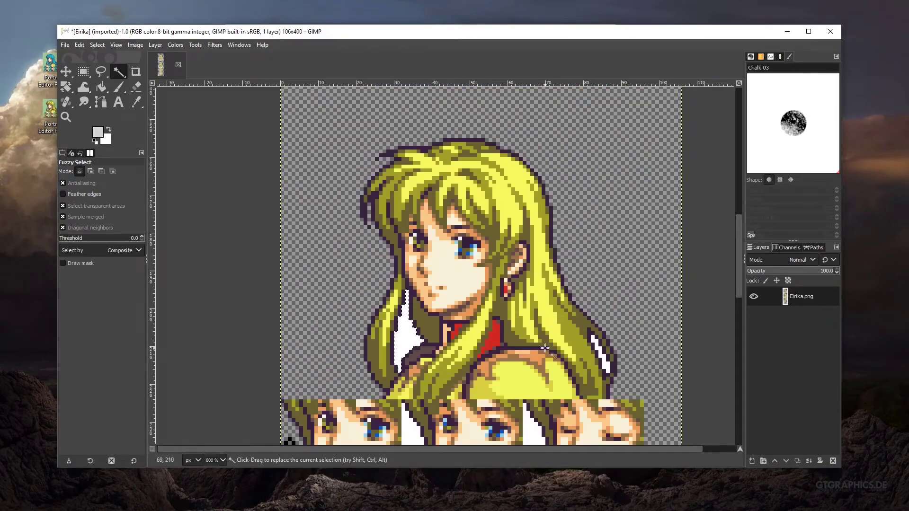
{"action": "left_click", "coordinate": [410, 347]}
{"action": "scroll", "coordinate": [599, 347], "scroll_direction": "down", "scroll_amount": 6}
{"action": "left_click", "coordinate": [410, 303]}
{"action": "key", "text": "Delete"}
{"action": "left_click", "coordinate": [475, 326]}
{"action": "key", "text": "Delete"}
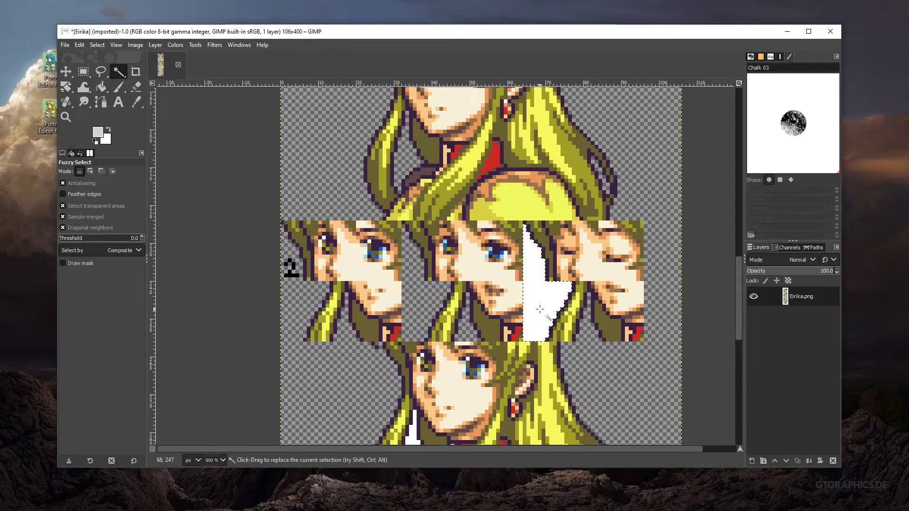
{"action": "left_click", "coordinate": [549, 329]}
{"action": "key", "text": "Delete"}
- Delete the white gaps between hair and neck in the stacked face strips below the copied set
{"action": "scroll", "coordinate": [455, 341], "scroll_direction": "down", "scroll_amount": 6}
{"action": "left_click", "coordinate": [413, 360]}
{"action": "key", "text": "Delete"}
{"action": "left_click", "coordinate": [416, 257]}
{"action": "key", "text": "Delete"}
{"action": "scroll", "coordinate": [413, 265], "scroll_direction": "down", "scroll_amount": 5}
{"action": "left_click", "coordinate": [414, 296]}
{"action": "key", "text": "Delete"}
{"action": "scroll", "coordinate": [413, 295], "scroll_direction": "down", "scroll_amount": 3}
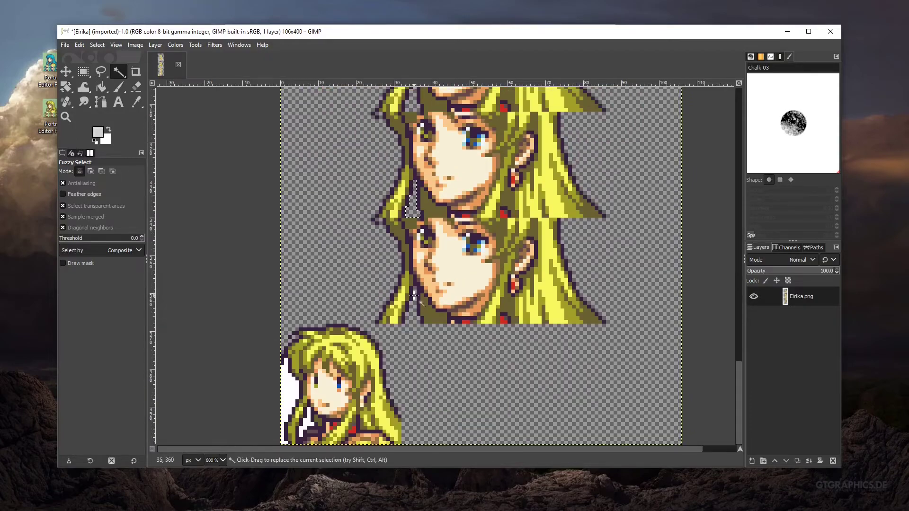
- Delete the white areas beside and inside the small portrait and save the changes to Eirika.png
{"action": "left_click", "coordinate": [291, 399]}
{"action": "key", "text": "Delete"}
{"action": "left_click", "coordinate": [308, 422]}
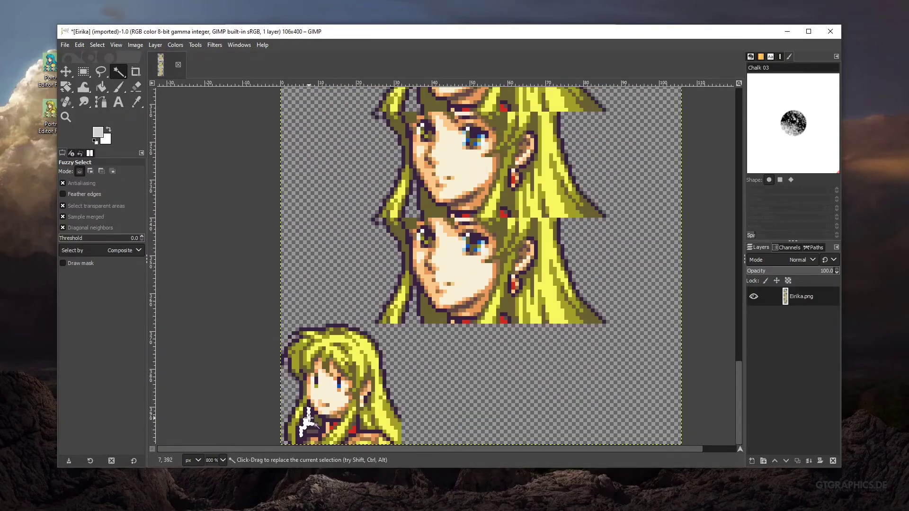
{"action": "key", "text": "Delete"}
{"action": "scroll", "coordinate": [388, 268], "scroll_direction": "up", "scroll_amount": 4}
{"action": "scroll", "coordinate": [388, 267], "scroll_direction": "up", "scroll_amount": 8}
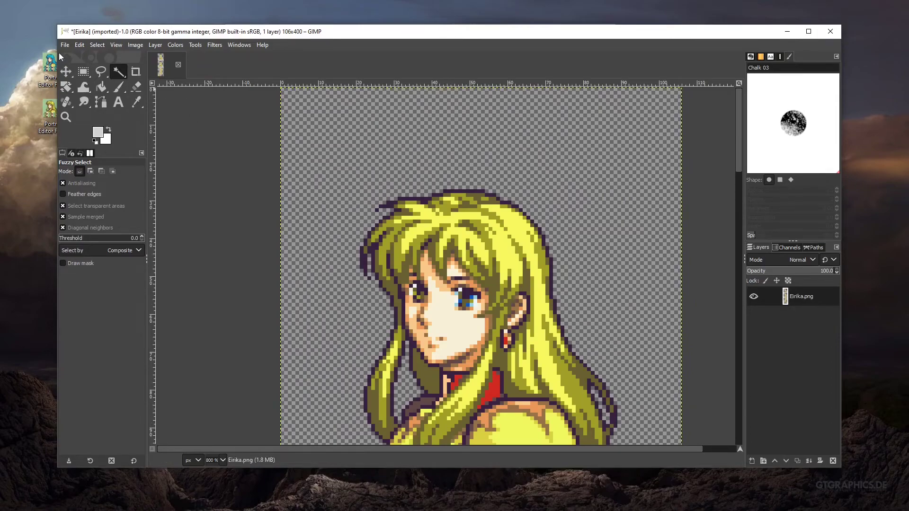
{"action": "left_click", "coordinate": [63, 46]}
{"action": "left_click", "coordinate": [109, 181]}
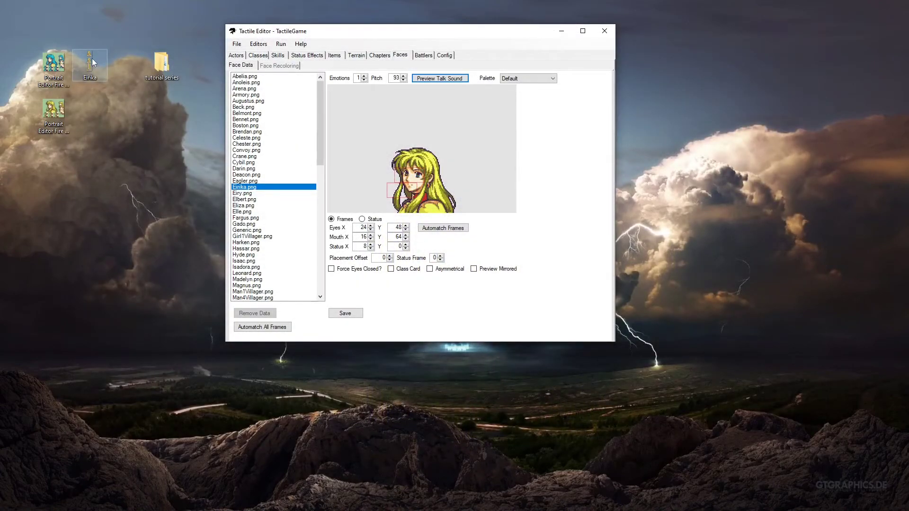
- Import the desktop Eirika image into Tactile Editor, overwriting Graphics\Faces\Eirika.png, and reload Eirika.png in the face data
{"action": "left_click_drag", "start_coordinate": [92, 58], "coordinate": [406, 292]}
{"action": "left_click", "coordinate": [448, 295]}
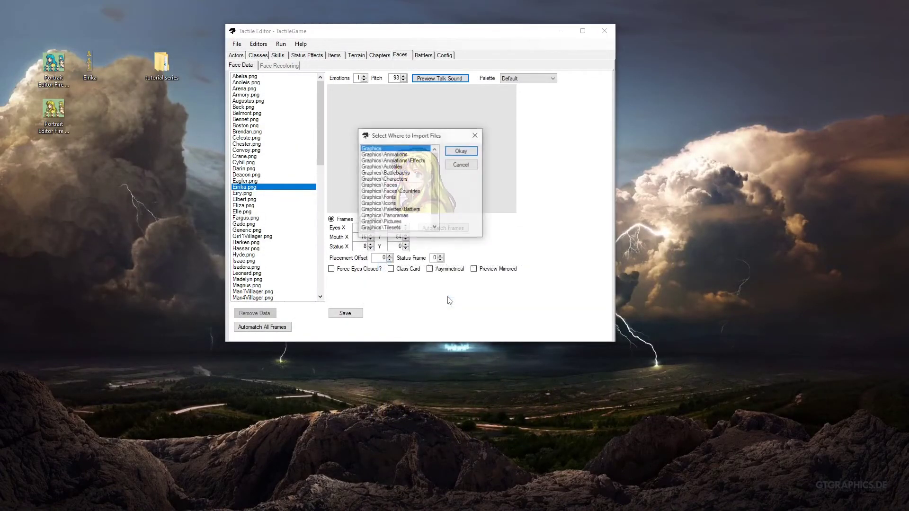
{"action": "left_click", "coordinate": [453, 153]}
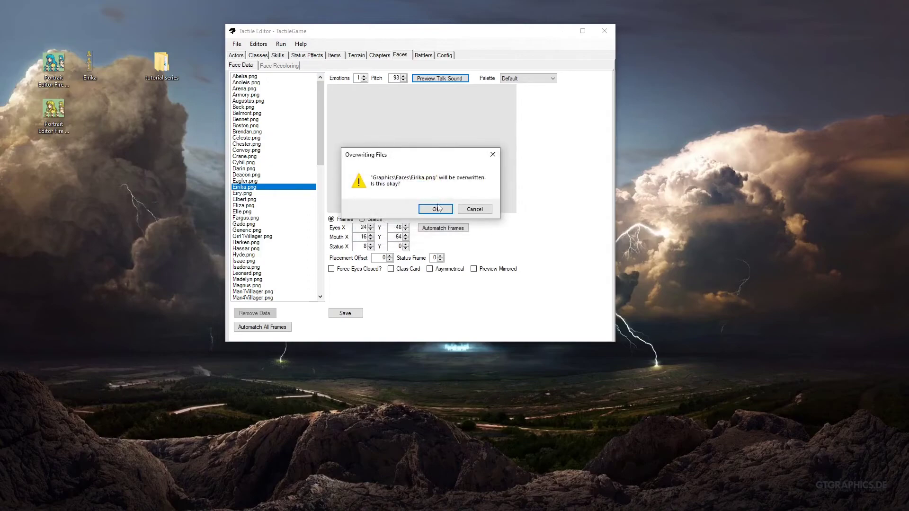
{"action": "left_click", "coordinate": [435, 209]}
{"action": "left_click", "coordinate": [382, 55]}
{"action": "left_click", "coordinate": [399, 55]}
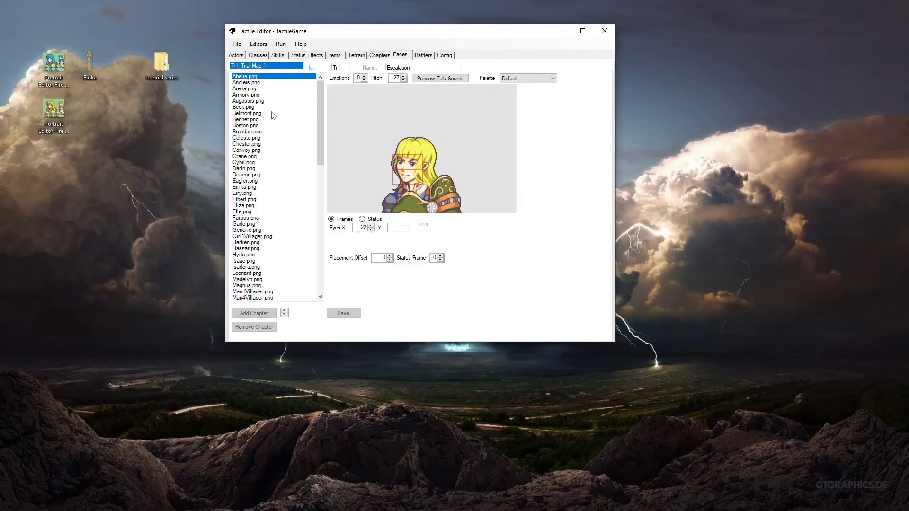
{"action": "left_click", "coordinate": [268, 187]}
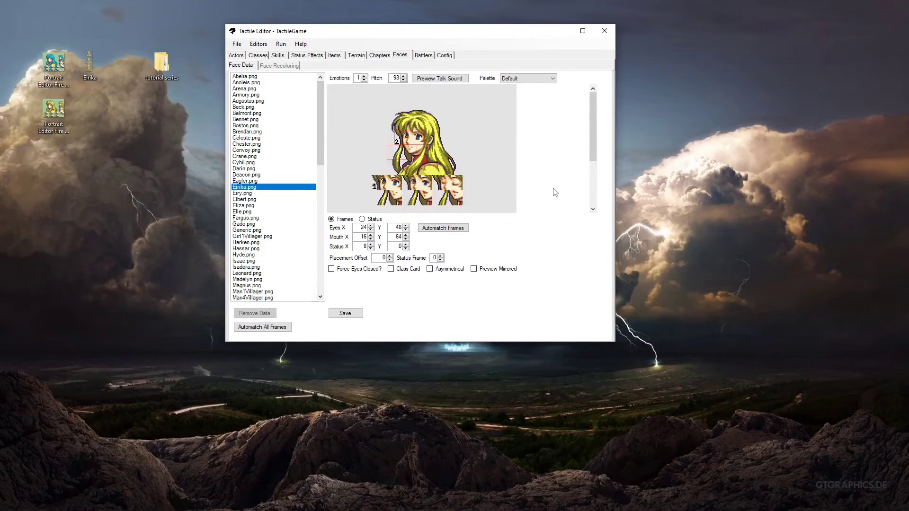
- Set Eirika's Emotions to 2, automatch the frames and save over the existing face data
{"action": "left_click", "coordinate": [364, 76]}
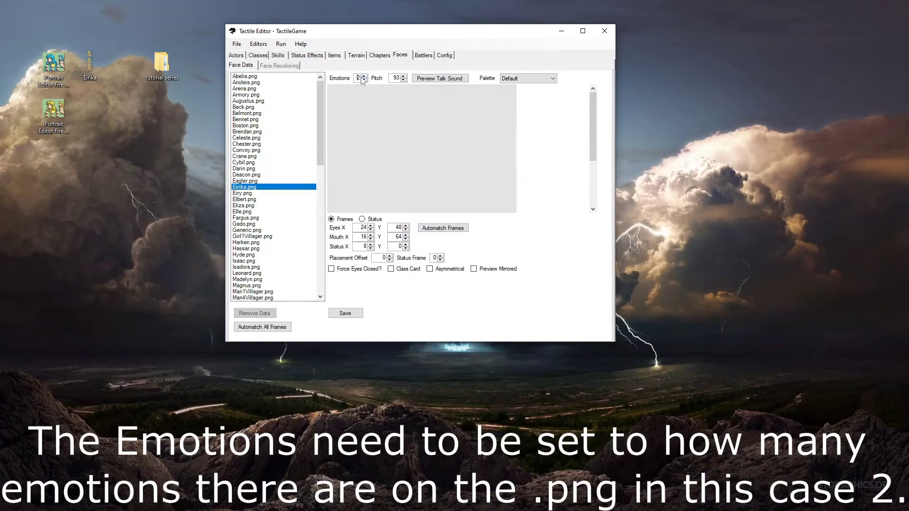
{"action": "left_click", "coordinate": [450, 228]}
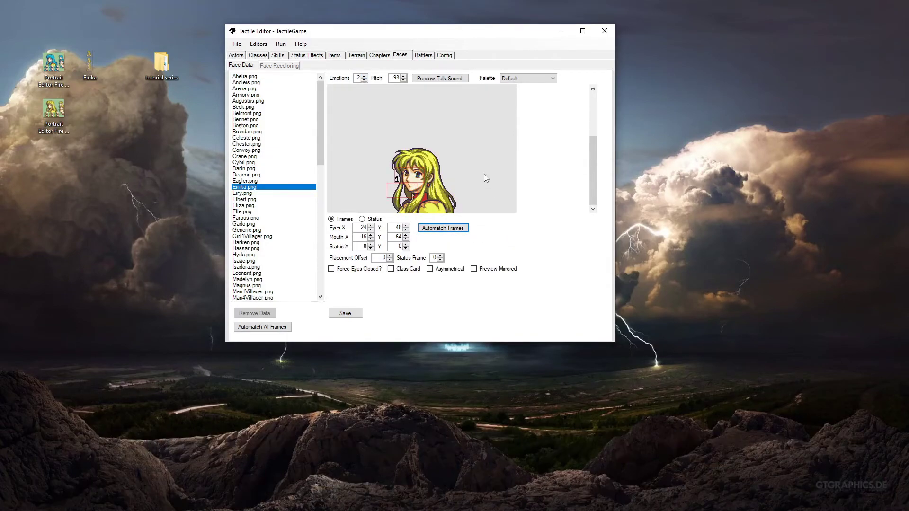
{"action": "left_click", "coordinate": [350, 314]}
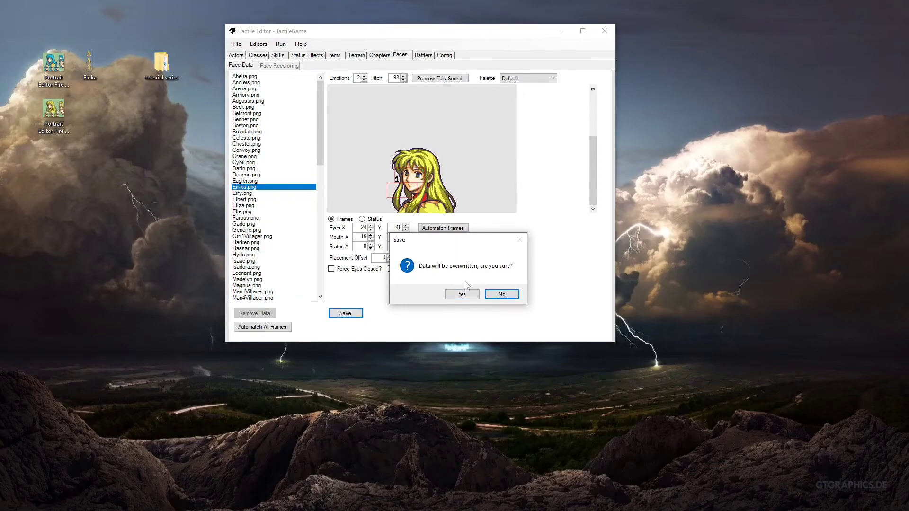
{"action": "left_click", "coordinate": [459, 296]}
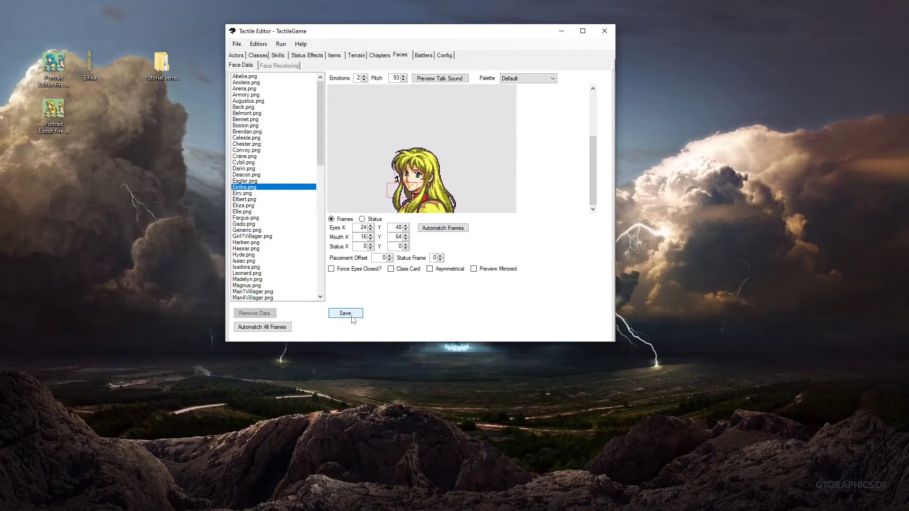
- Run the game on map Tr1 and check Eirika's portrait on her status screen, then close the game
{"action": "left_click", "coordinate": [259, 44]}
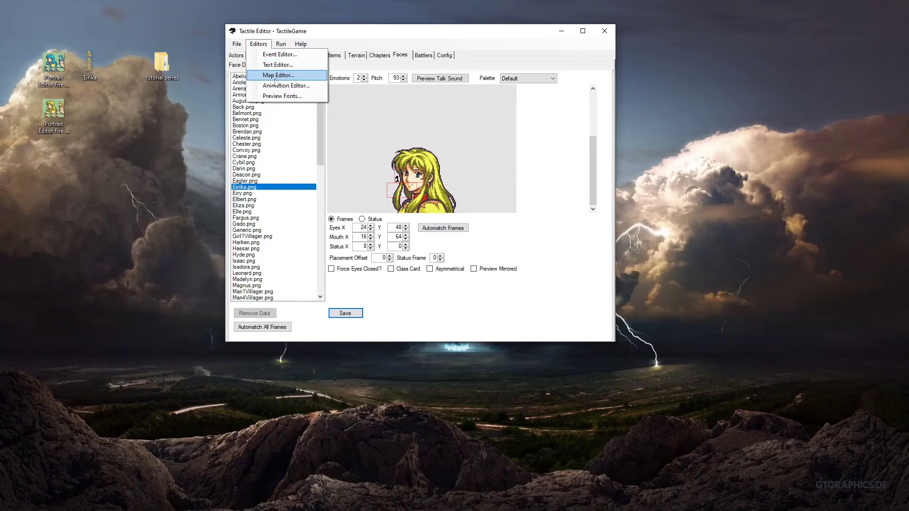
{"action": "left_click", "coordinate": [274, 75]}
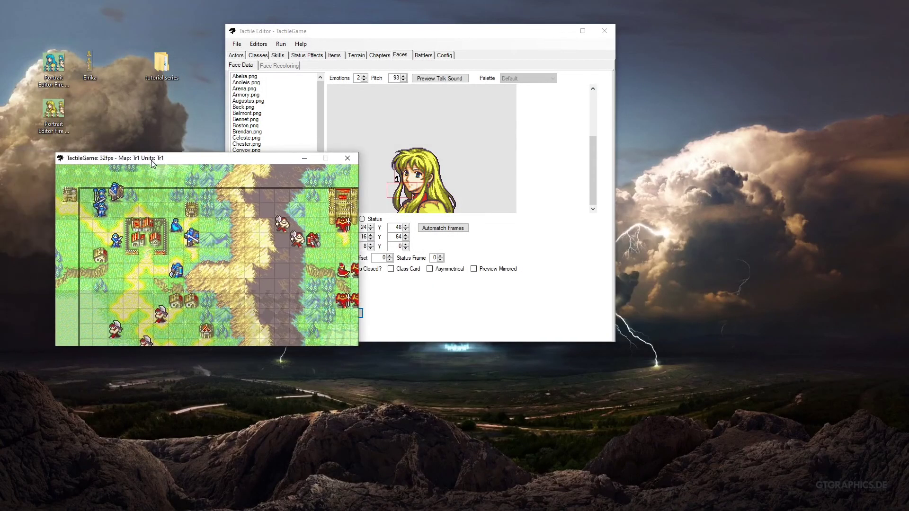
{"action": "key", "text": "Down"}
{"action": "key", "text": "KP_3"}
{"action": "key", "text": "Down"}
{"action": "key", "text": "Return"}
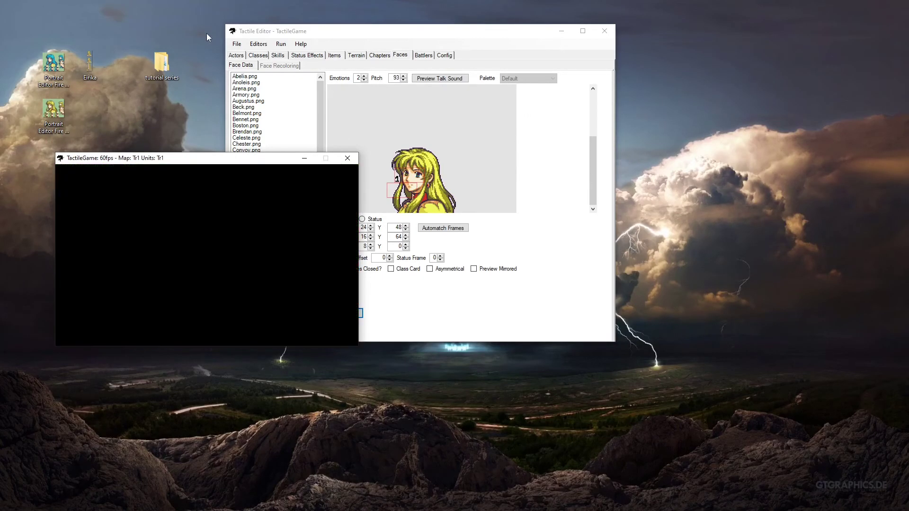
{"action": "key", "text": "Down"}
{"action": "key", "text": "Left"}
{"action": "key", "text": "Left"}
{"action": "key", "text": "KP_3"}
{"action": "key", "text": "KP_5"}
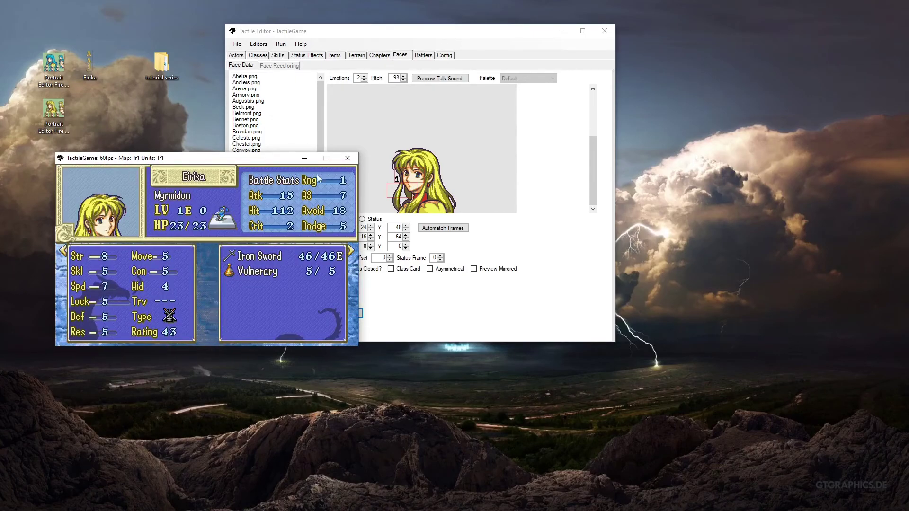
{"action": "left_click", "coordinate": [350, 159]}
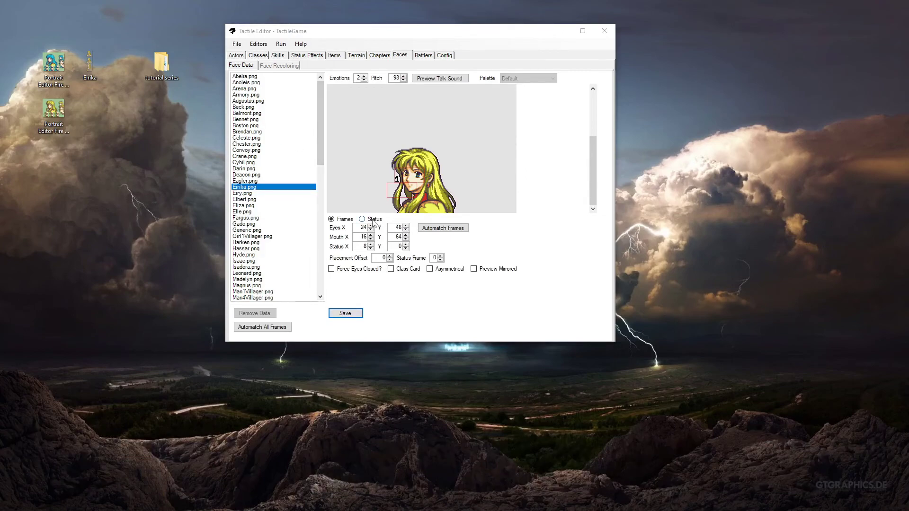
- Preview Eirika's face in Status mode, set the status position to X 10, Y 23, and save the face data
{"action": "left_click", "coordinate": [371, 218]}
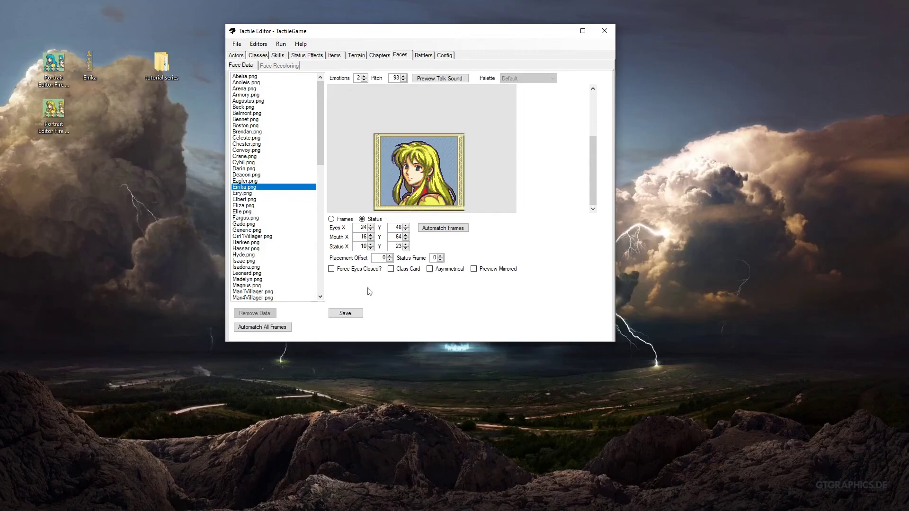
{"action": "left_click", "coordinate": [351, 313]}
{"action": "left_click", "coordinate": [454, 294]}
- Compile the game content and run the game
{"action": "left_click", "coordinate": [281, 44]}
{"action": "left_click", "coordinate": [310, 65]}
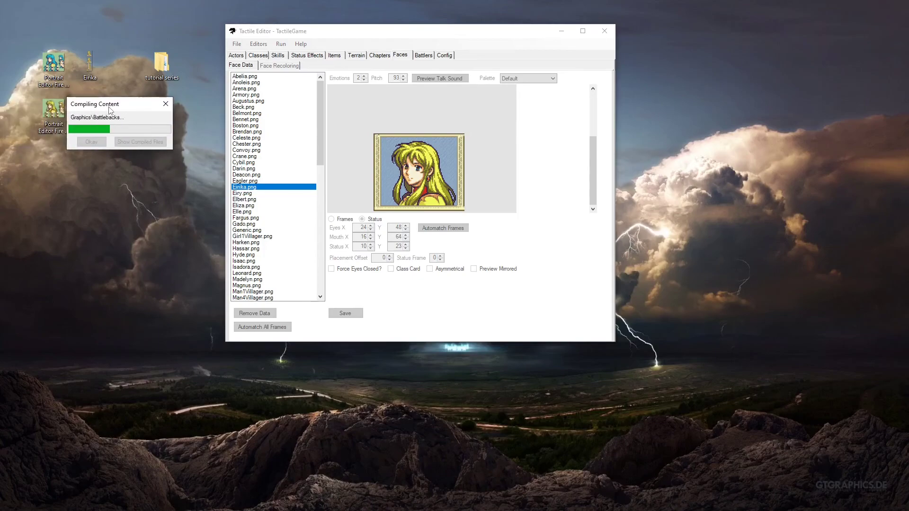
{"action": "left_click", "coordinate": [91, 141]}
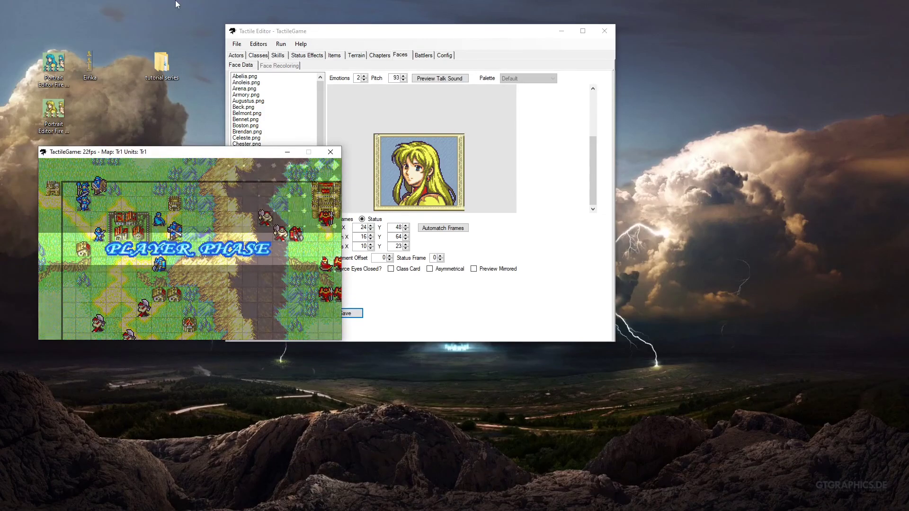
- Open Eirika's status screen from map Tr1 to check how her portrait is framed
{"action": "key", "text": "Up"}
{"action": "key", "text": "Down"}
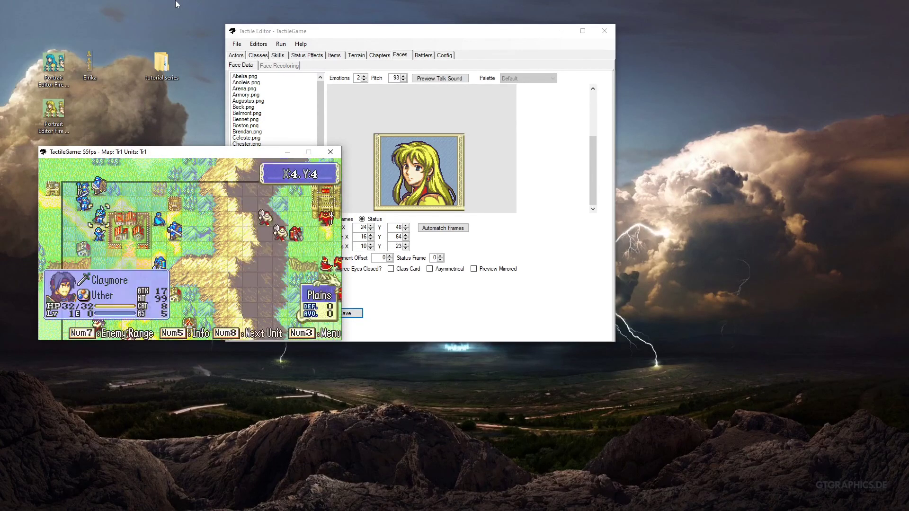
{"action": "key", "text": "x"}
{"action": "key", "text": "Down"}
{"action": "key", "text": "Down"}
{"action": "key", "text": "Right"}
{"action": "key", "text": "z"}
{"action": "key", "text": "s"}
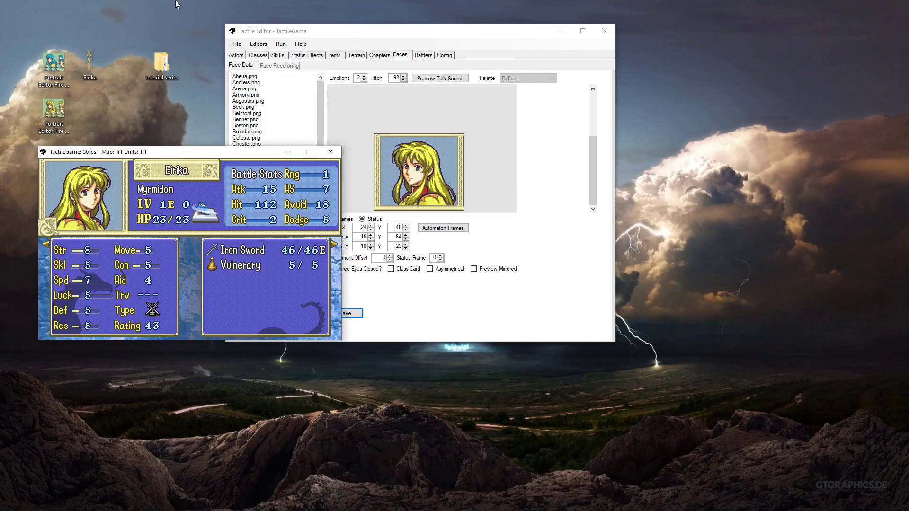